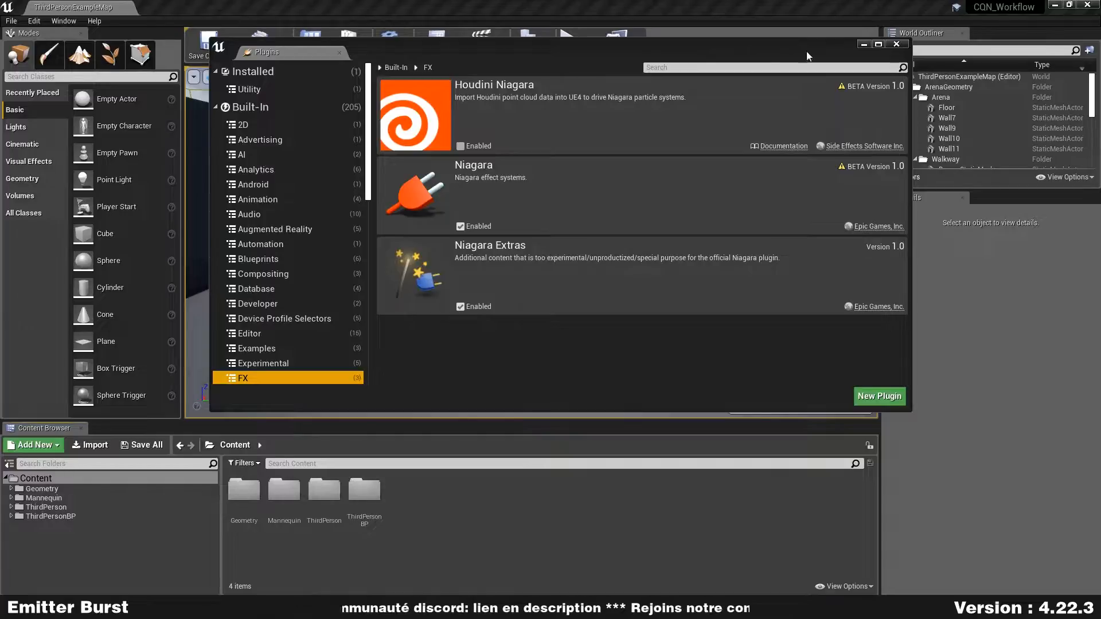
- Close the Plugins window, create a folder named CQN in Content and open it
drag(568, 44, 611, 84)
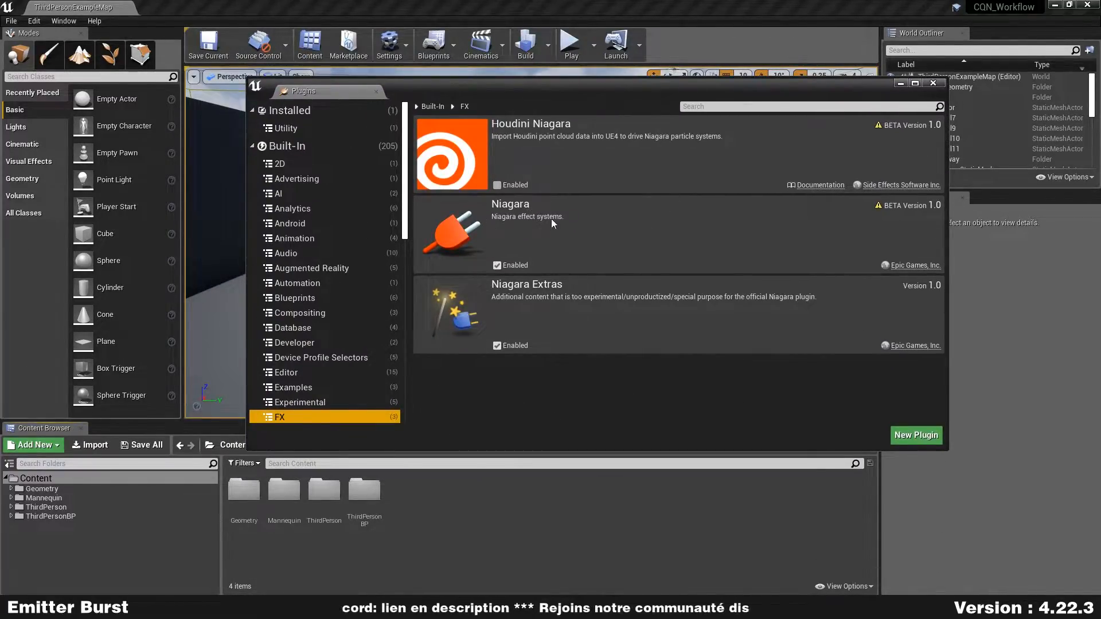
click(933, 82)
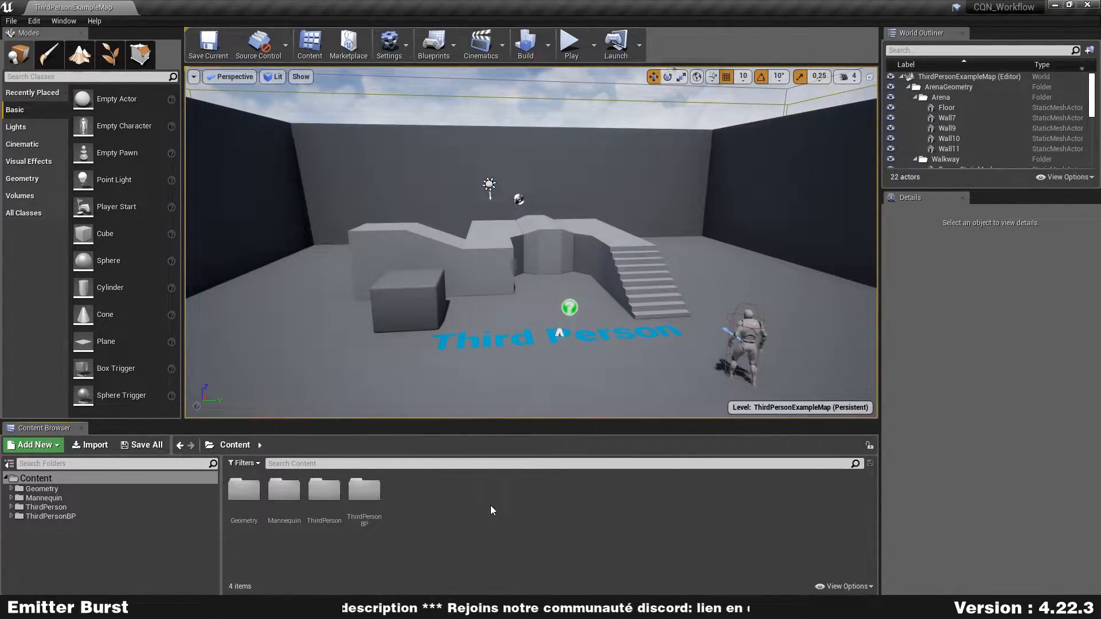
key(ctrl+n)
text(CQN)
key(Return)
key(Return)
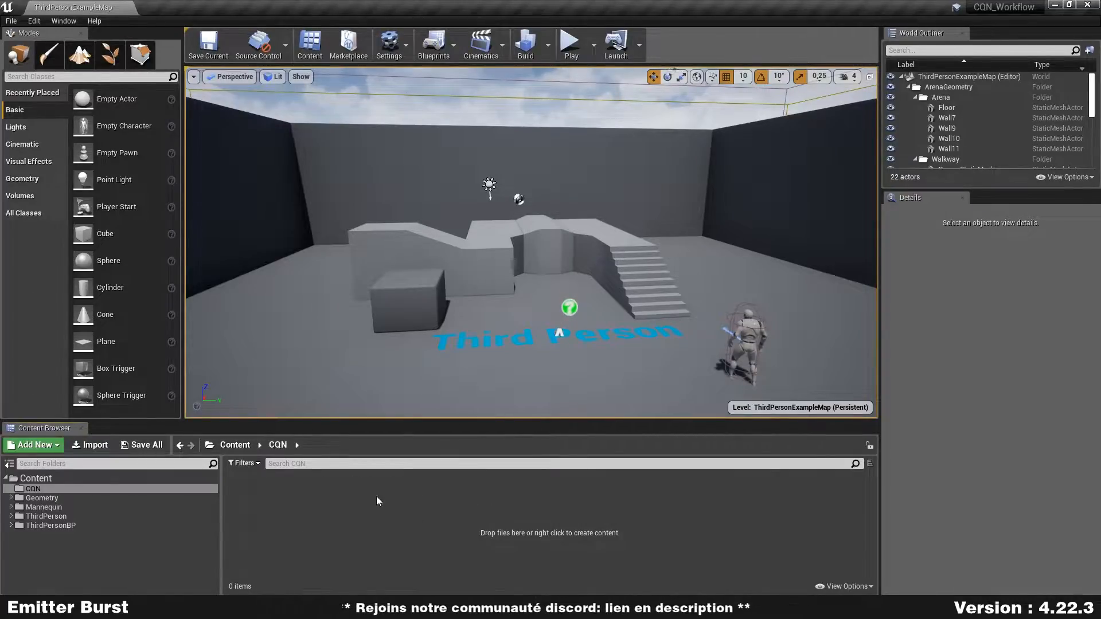
- Create a Niagara Emitter in the CQN folder from the Omnidirectional Burst emitter template
right_click(348, 510)
mouse_move(414, 412)
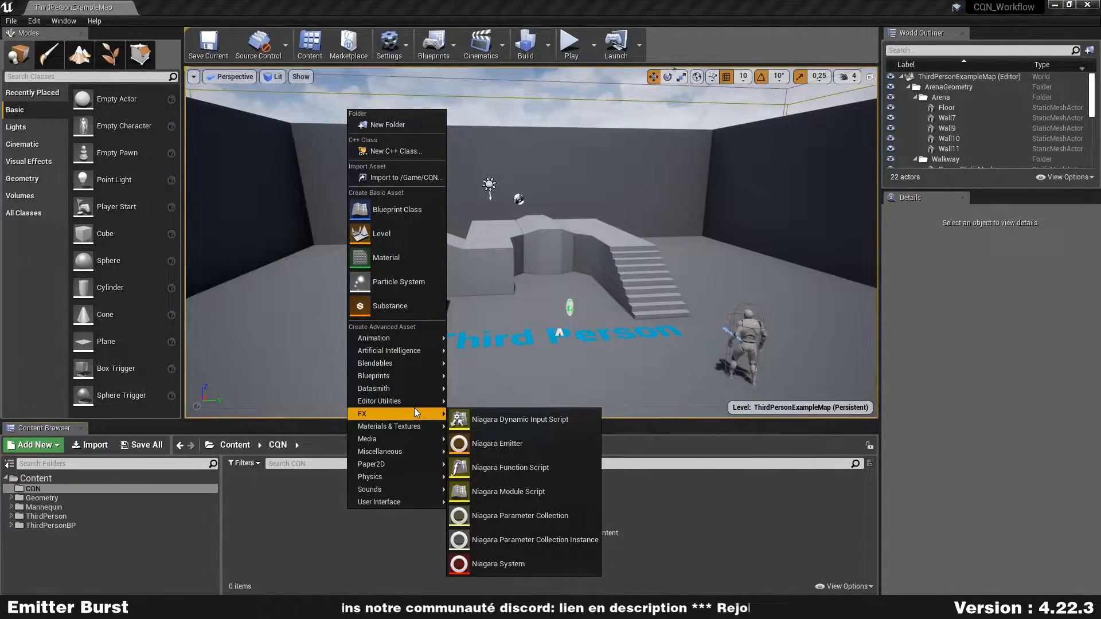
click(521, 441)
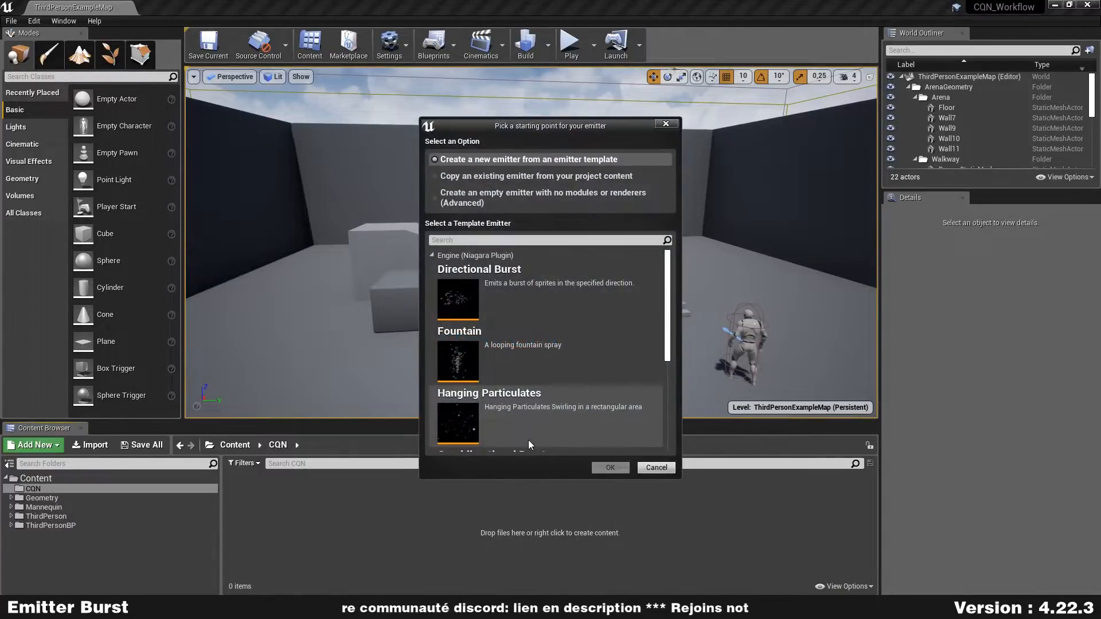
scroll(529, 273, down, 3)
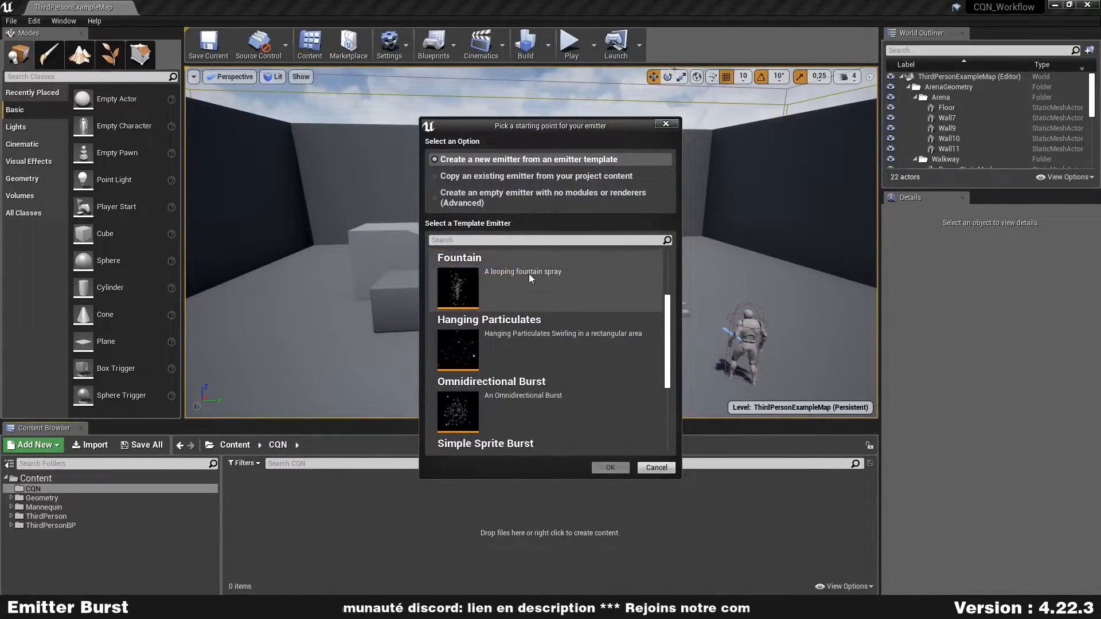
scroll(512, 453, down, 3)
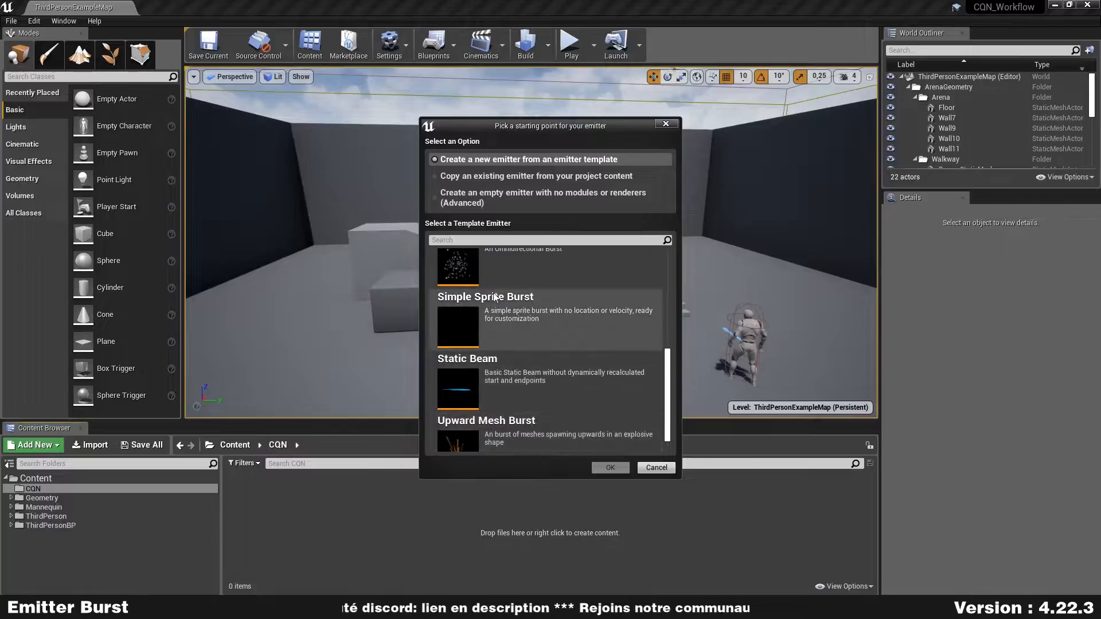
click(508, 179)
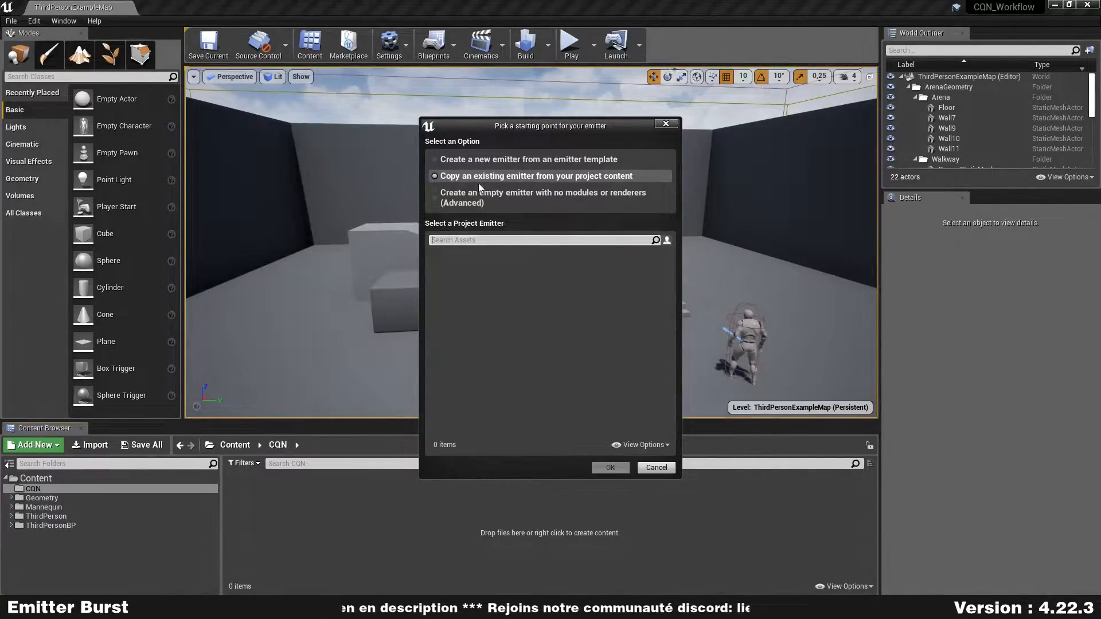
click(475, 202)
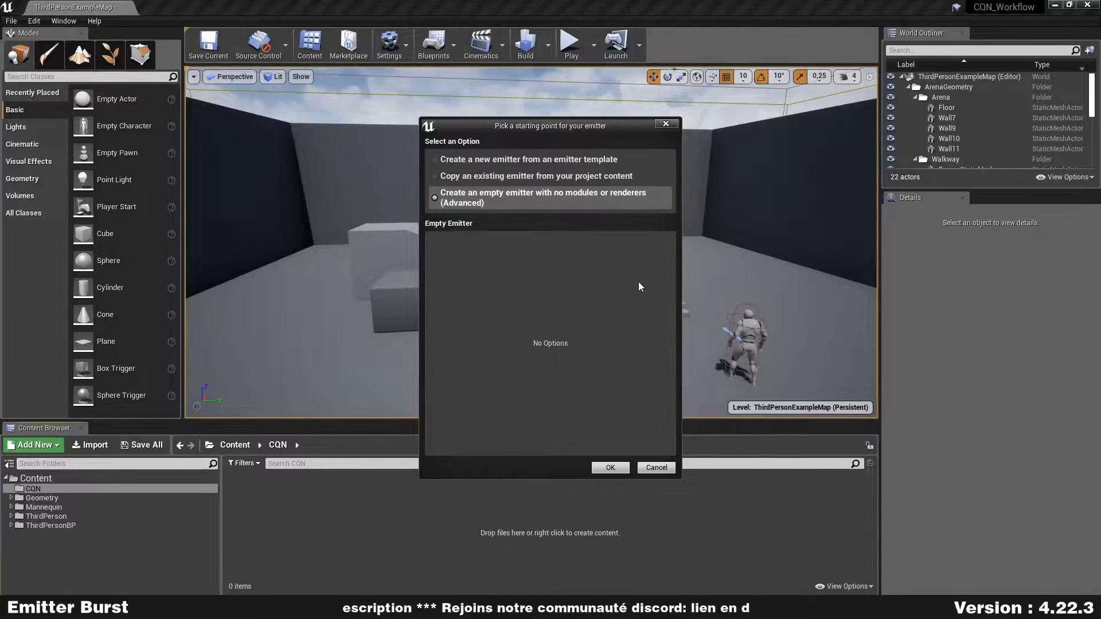
click(536, 160)
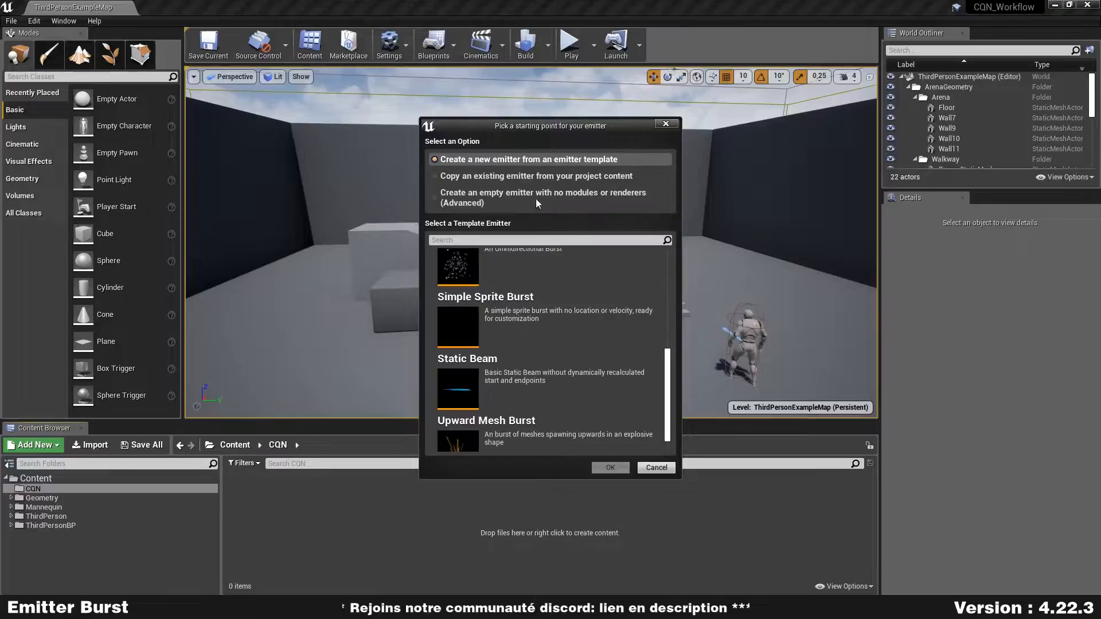
scroll(539, 383, up, 5)
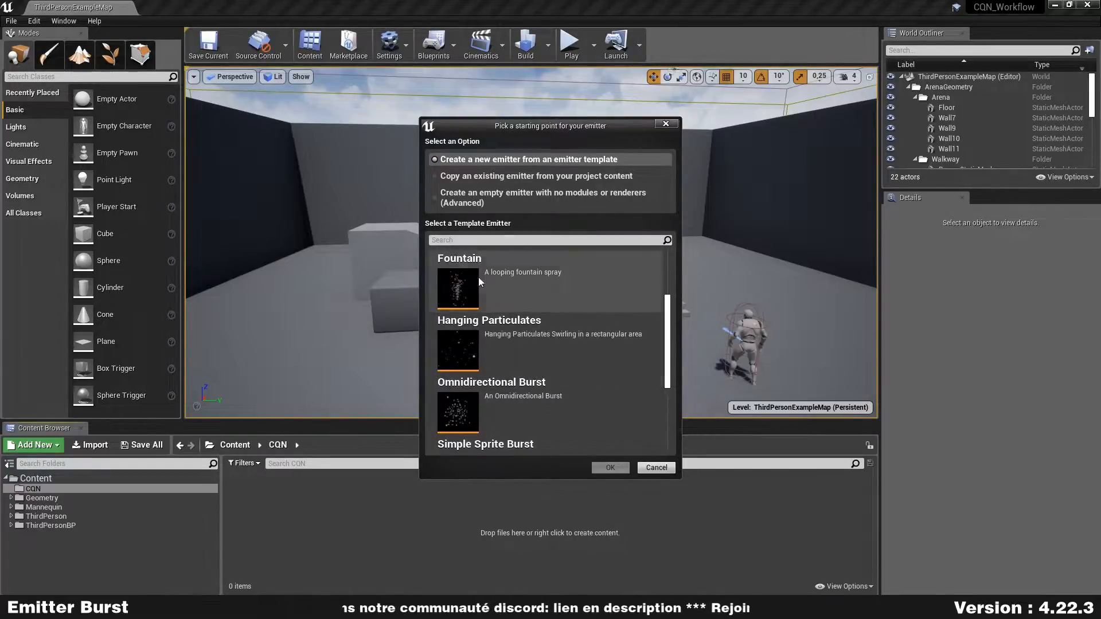
scroll(593, 367, down, 1)
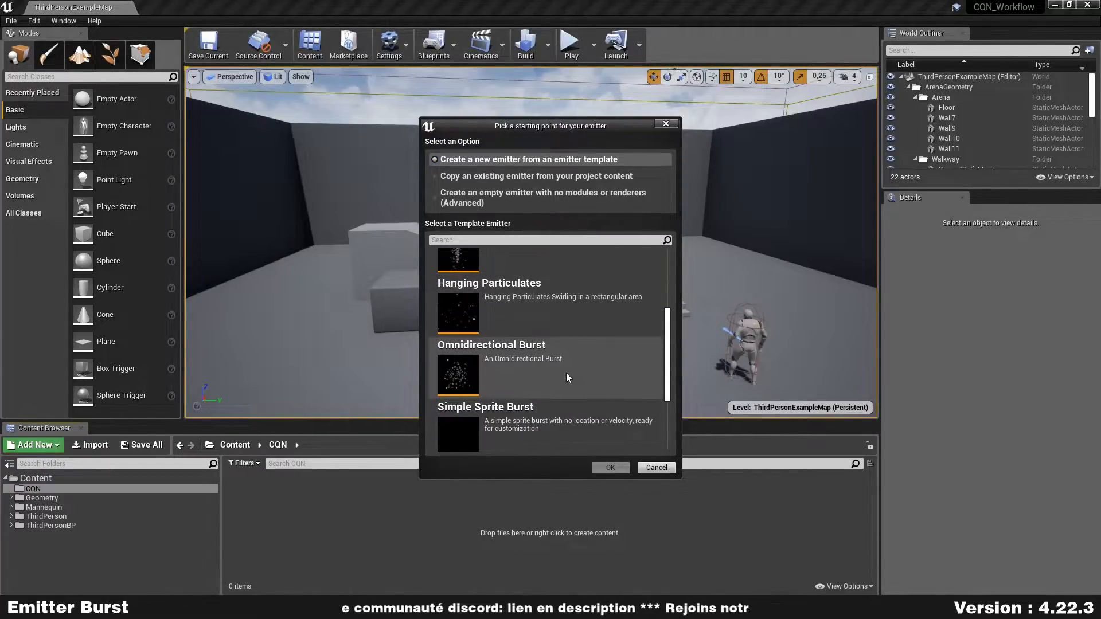
click(502, 364)
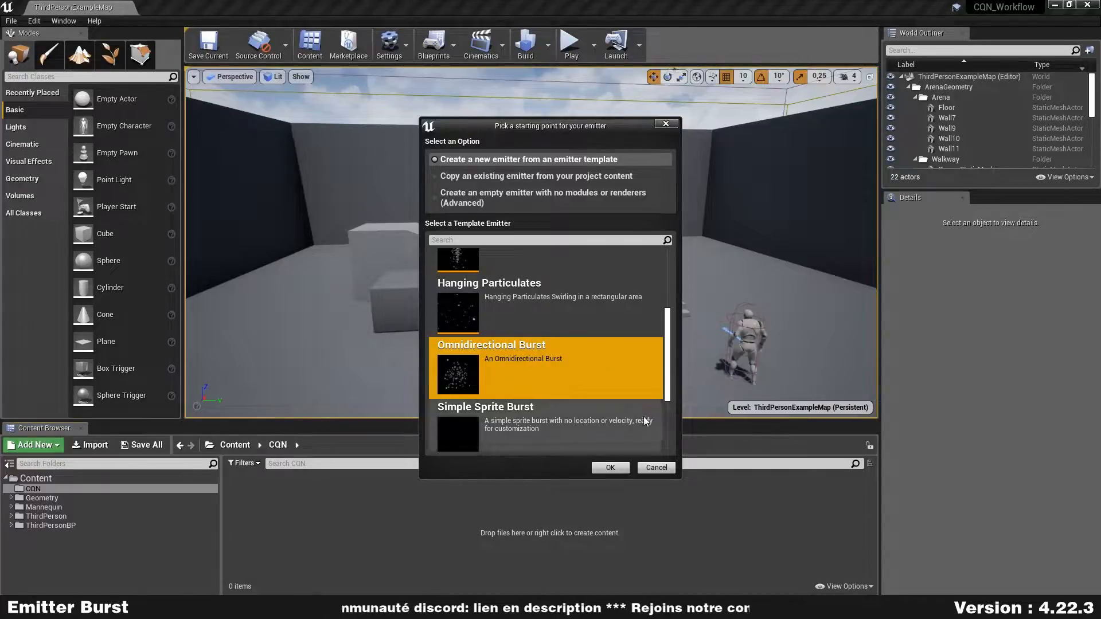
click(612, 468)
- Name the new emitter NE_Burst and open it in a full-size emitter editor
text(NE_B)
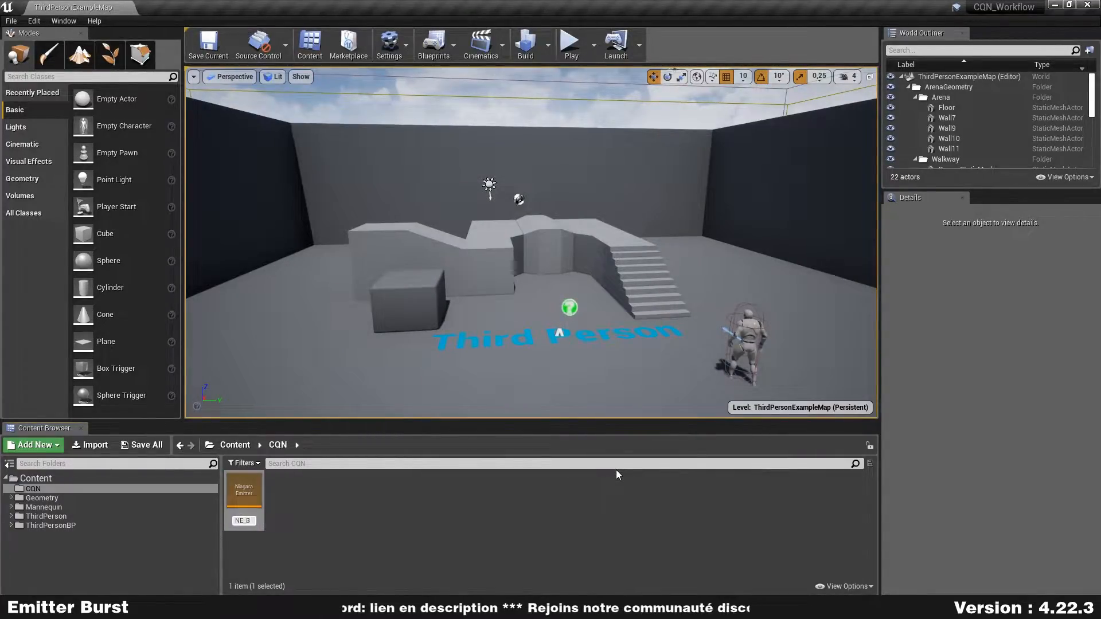
text(urst)
key(Return)
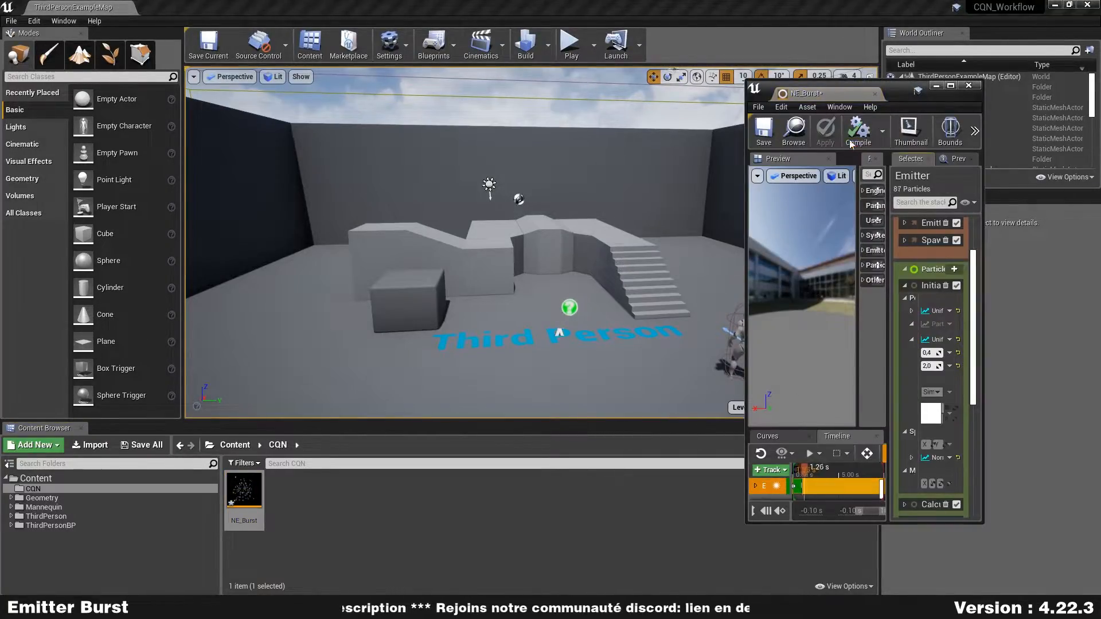
drag(749, 216, 299, 217)
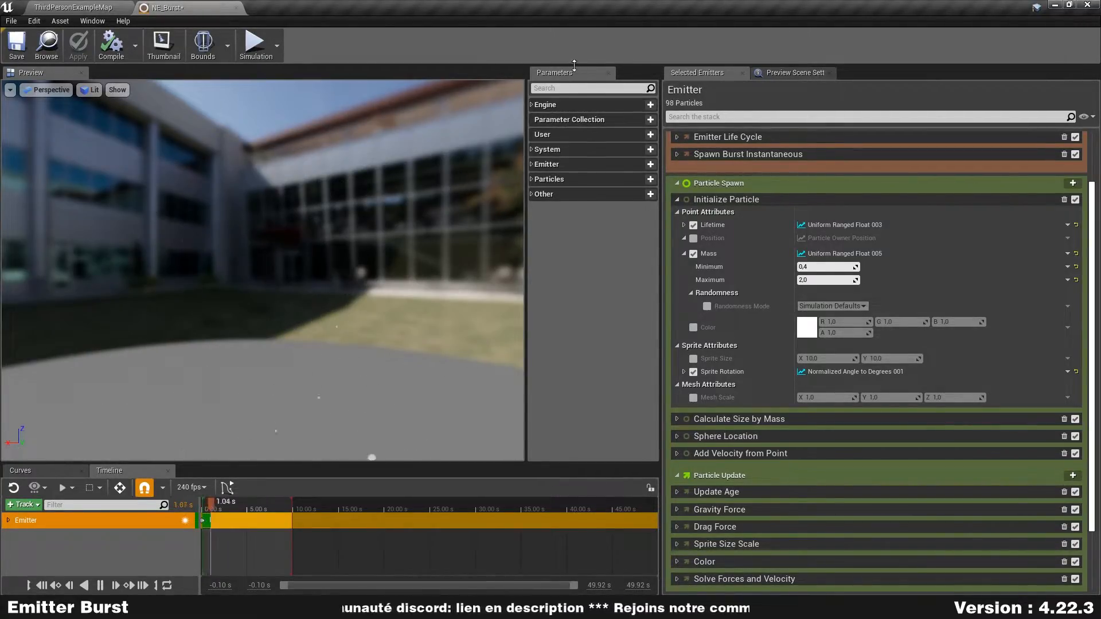
- Expand the Other and Particles parameter groups and collapse the emitter stack to its headers
click(533, 194)
click(537, 179)
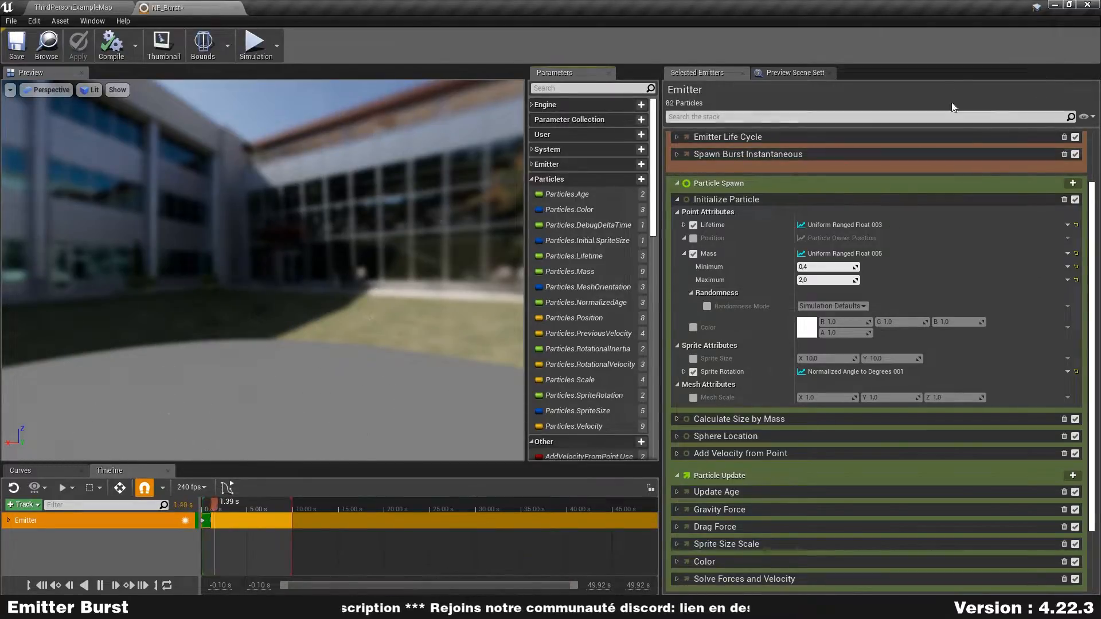
right_click(913, 98)
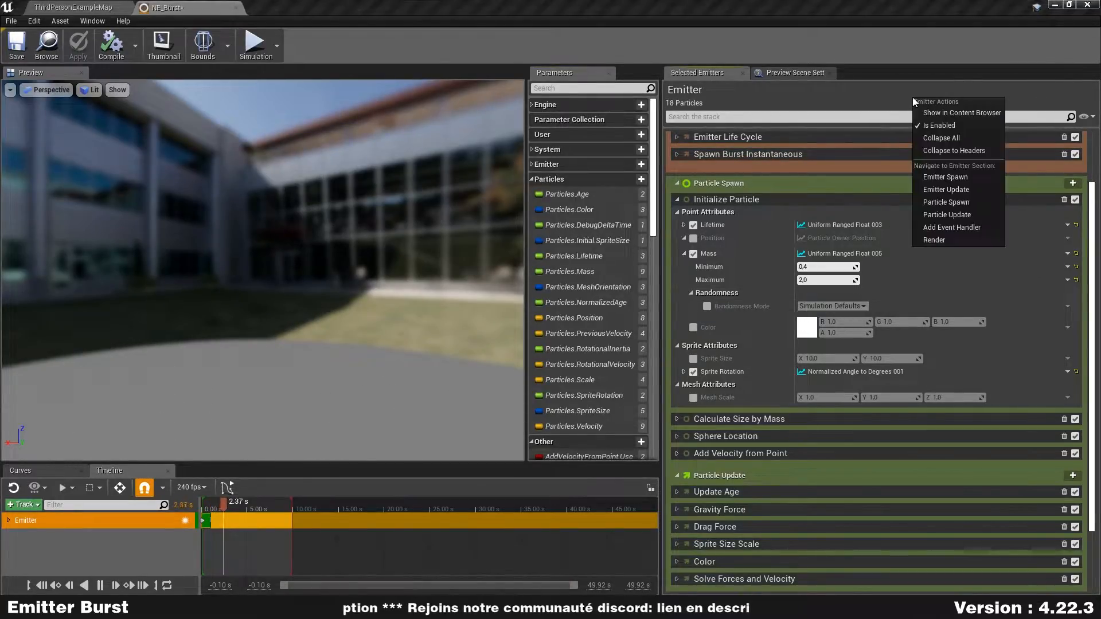
click(968, 150)
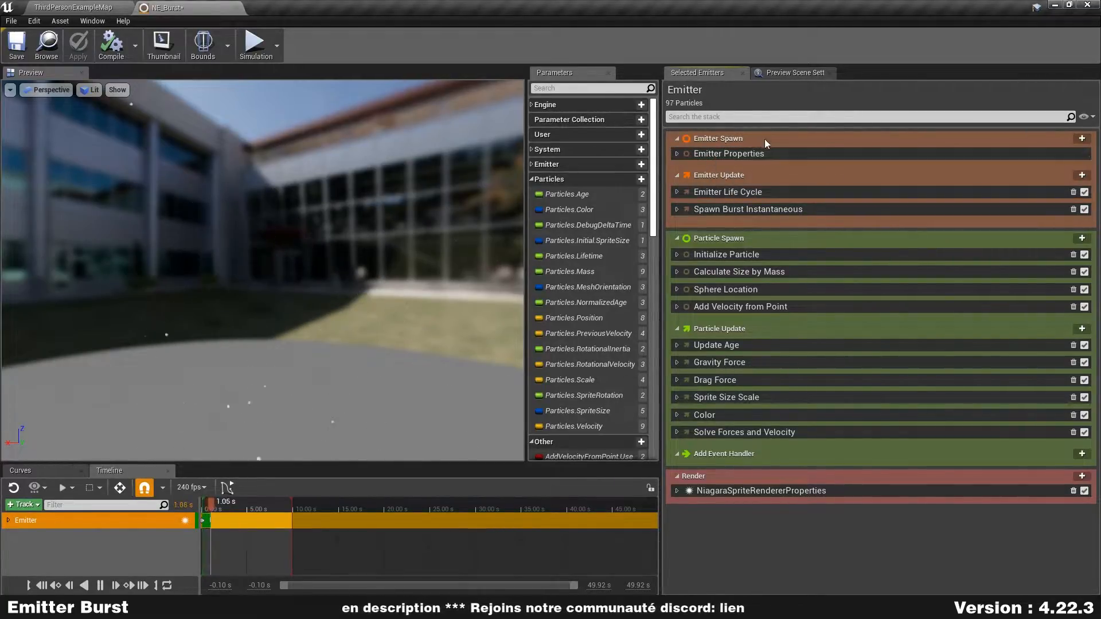
- Collapse all sections of the emitter stack and bring the module headers back
right_click(828, 101)
click(882, 140)
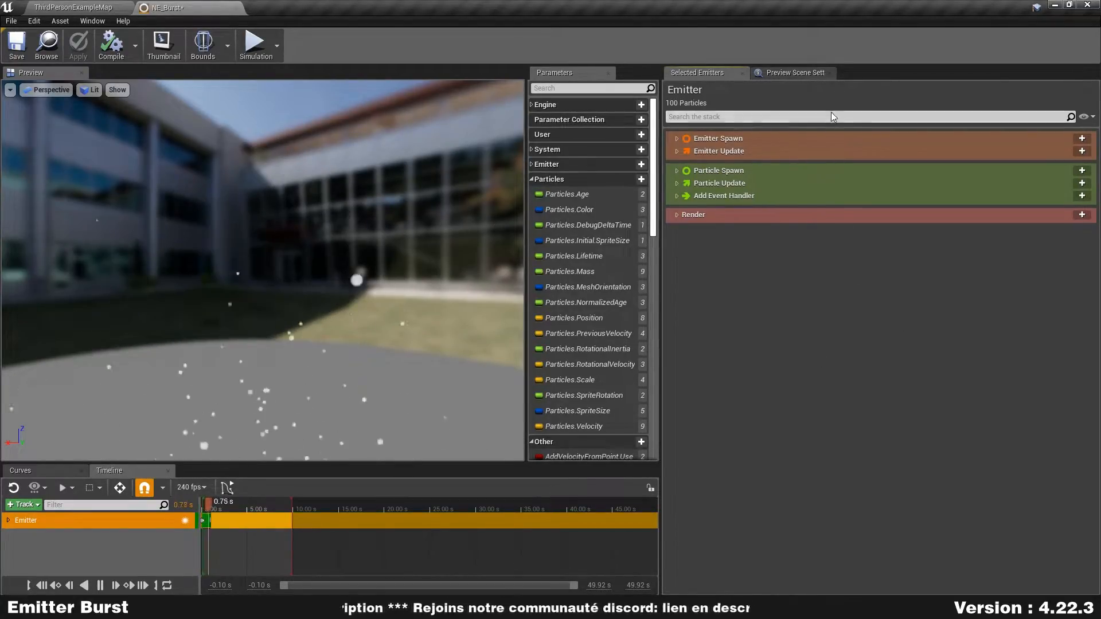
right_click(741, 97)
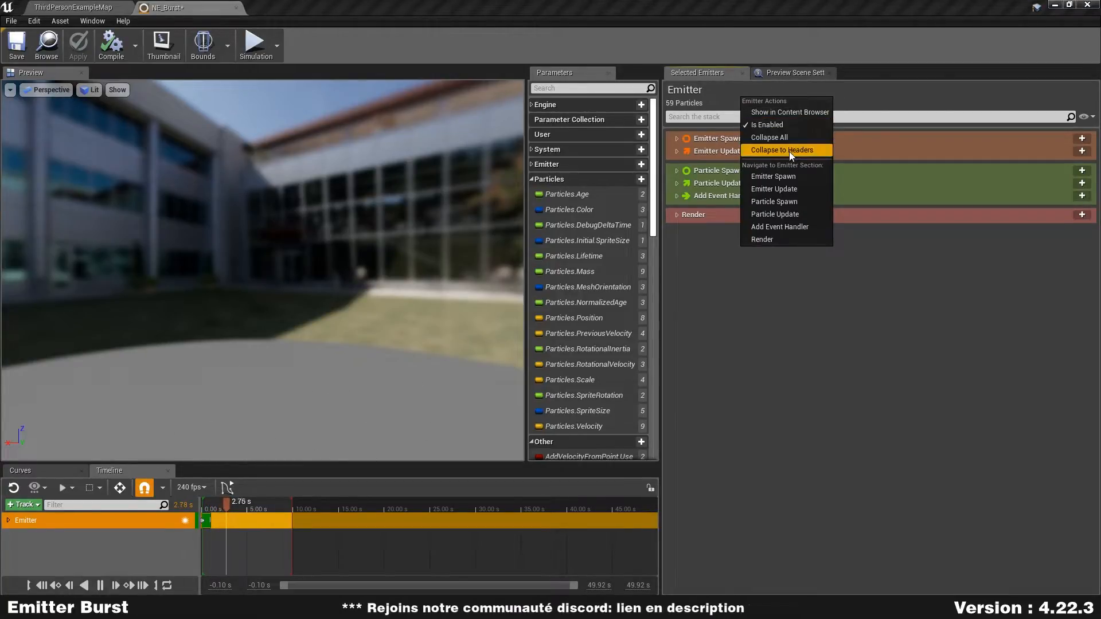
click(771, 149)
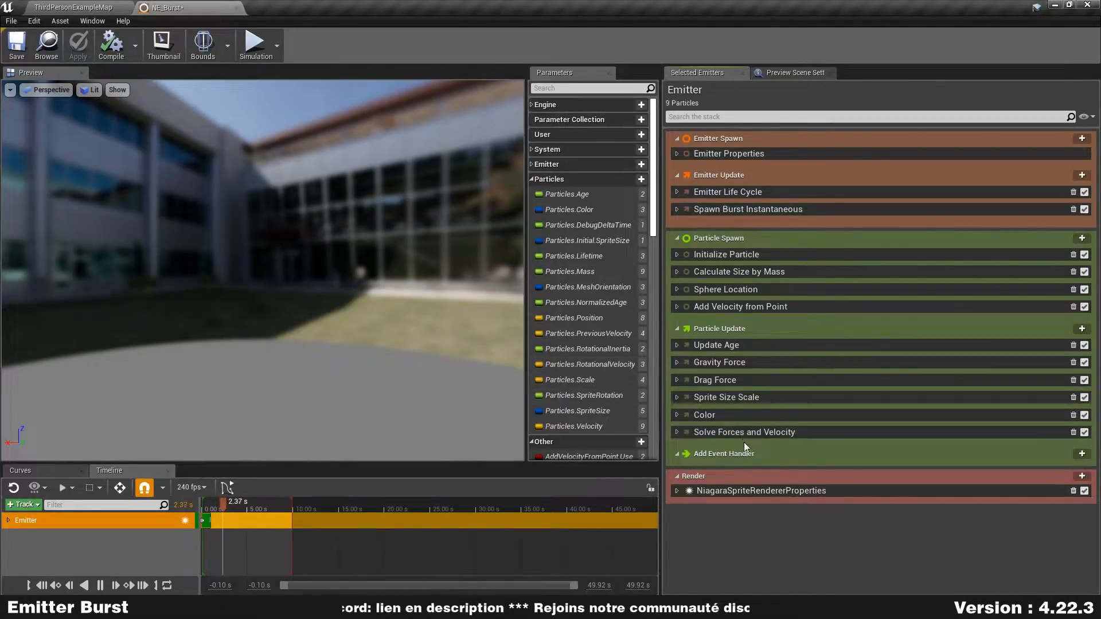
- Disable the Gravity Force module in Particle Update and the Calculate Size by Mass module in Particle Spawn
click(676, 362)
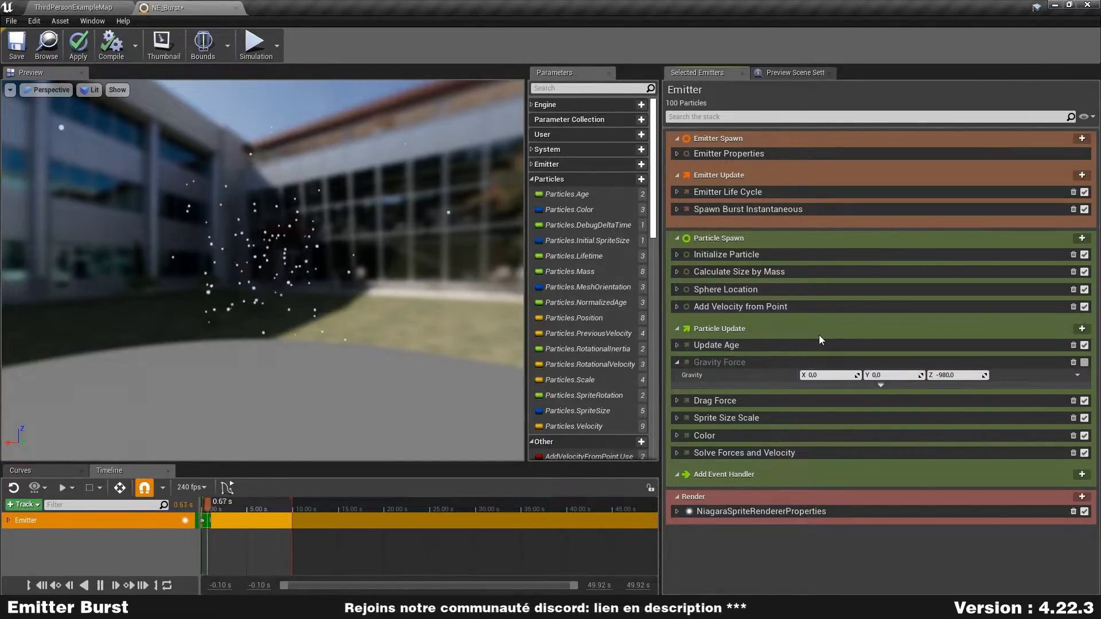
click(678, 272)
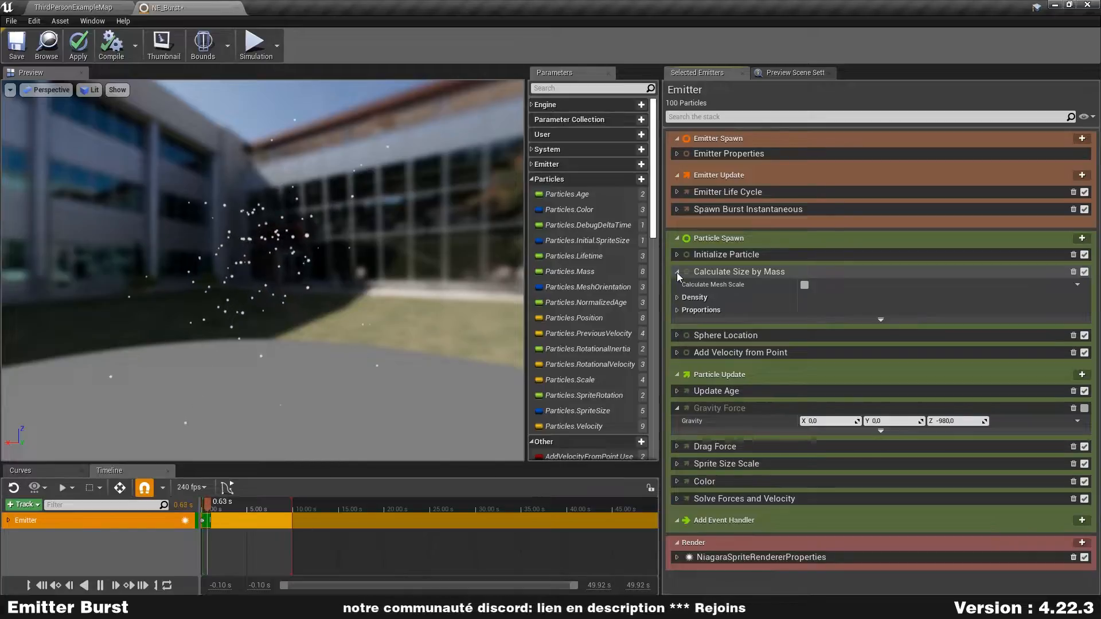
click(1084, 272)
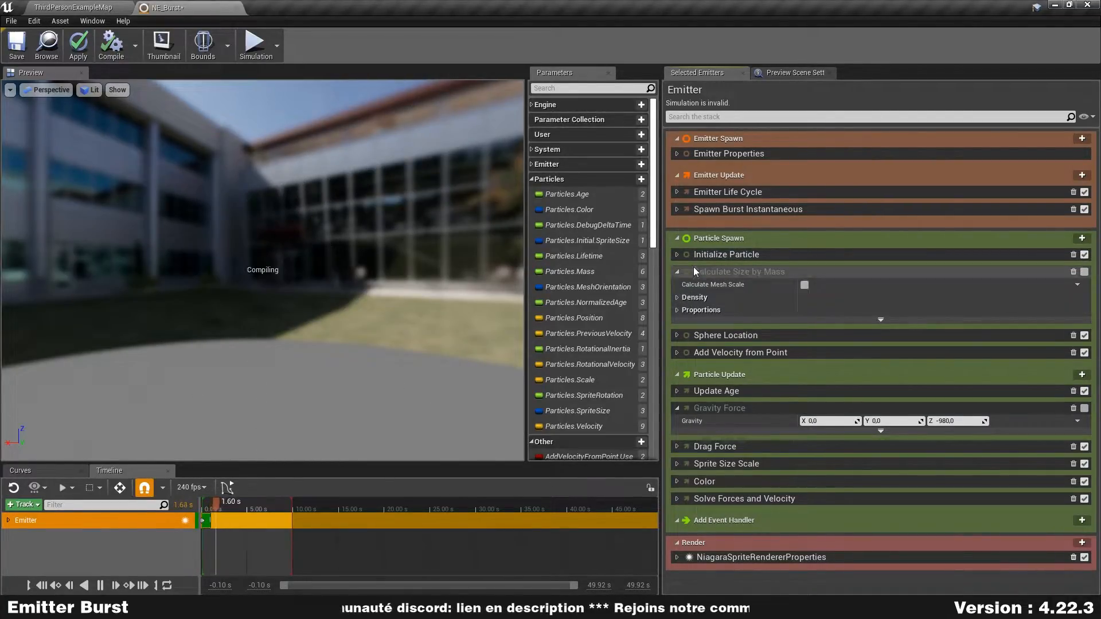
- Expand the point, sprite and mesh attributes of Initialize Particle and turn off the Mass attribute
click(678, 255)
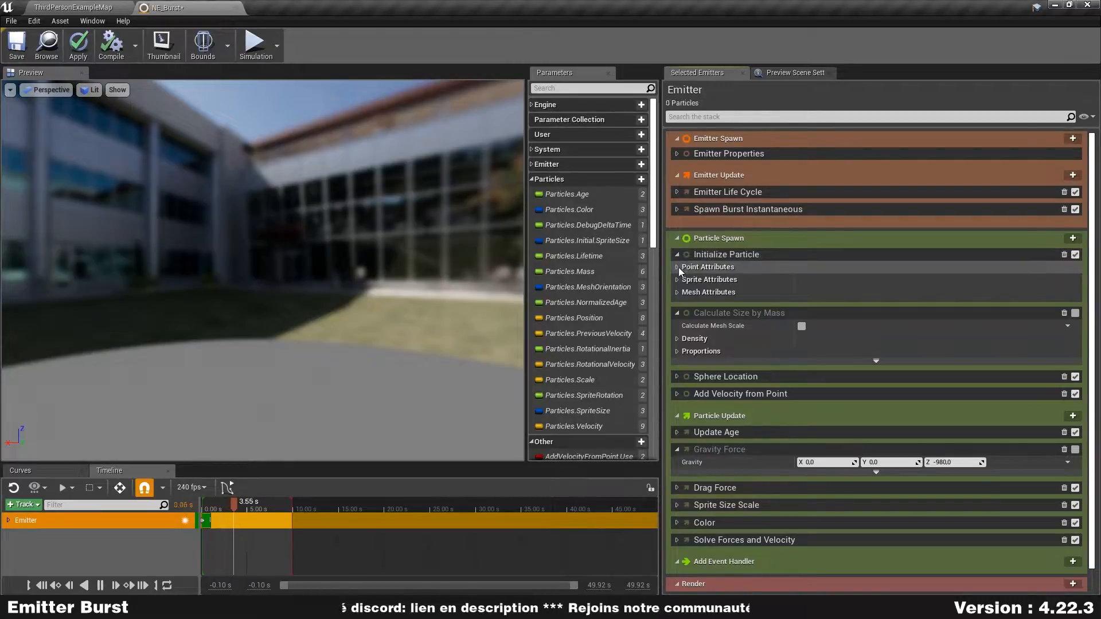
click(677, 343)
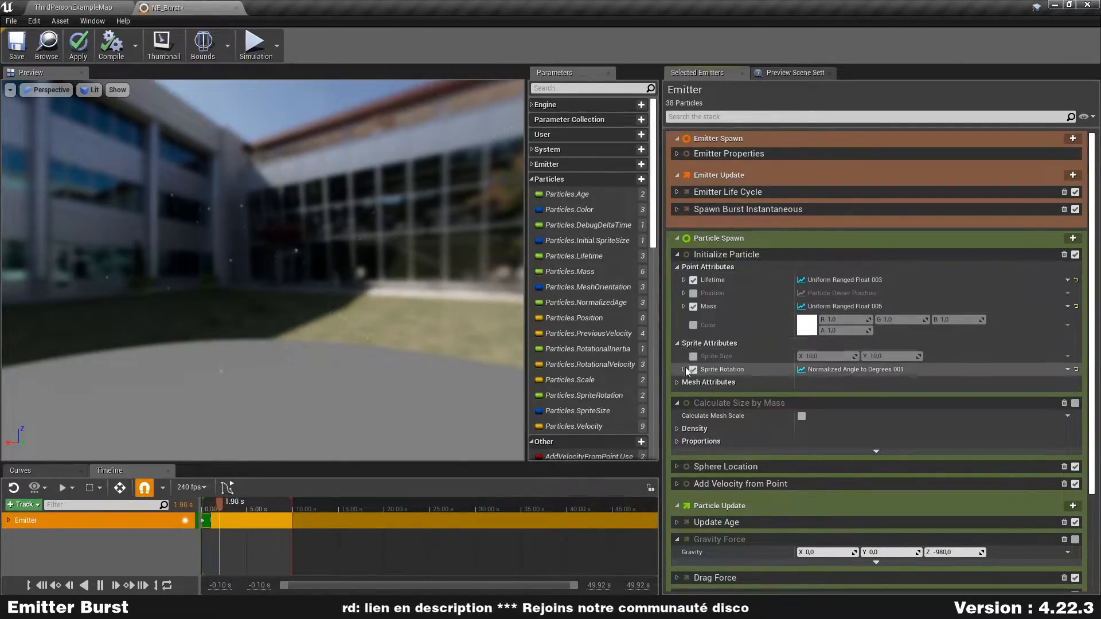
click(679, 383)
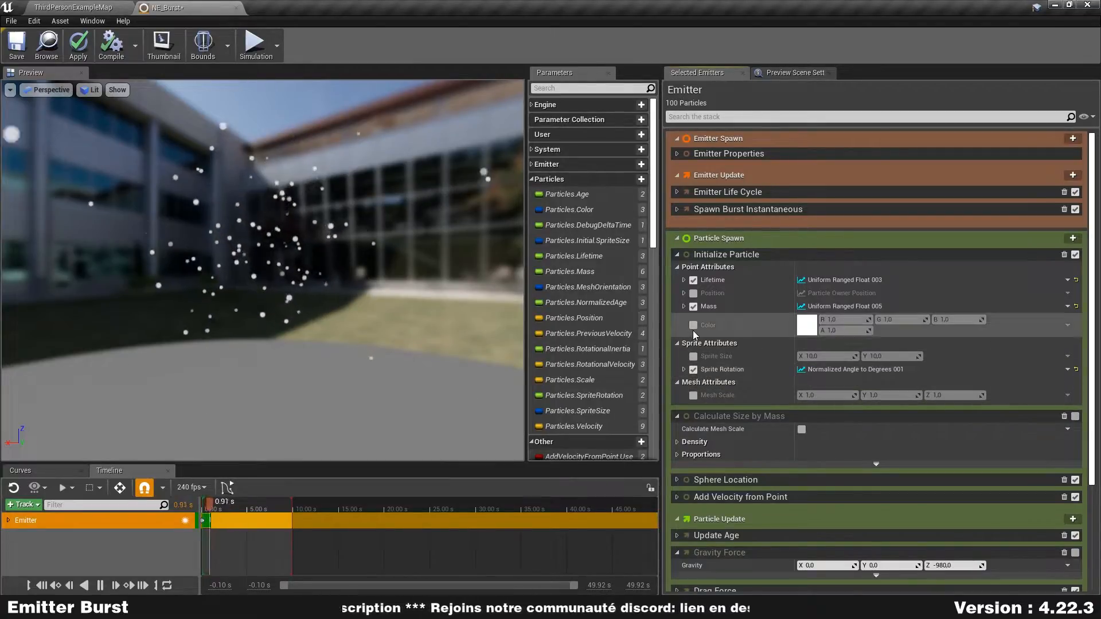
click(694, 309)
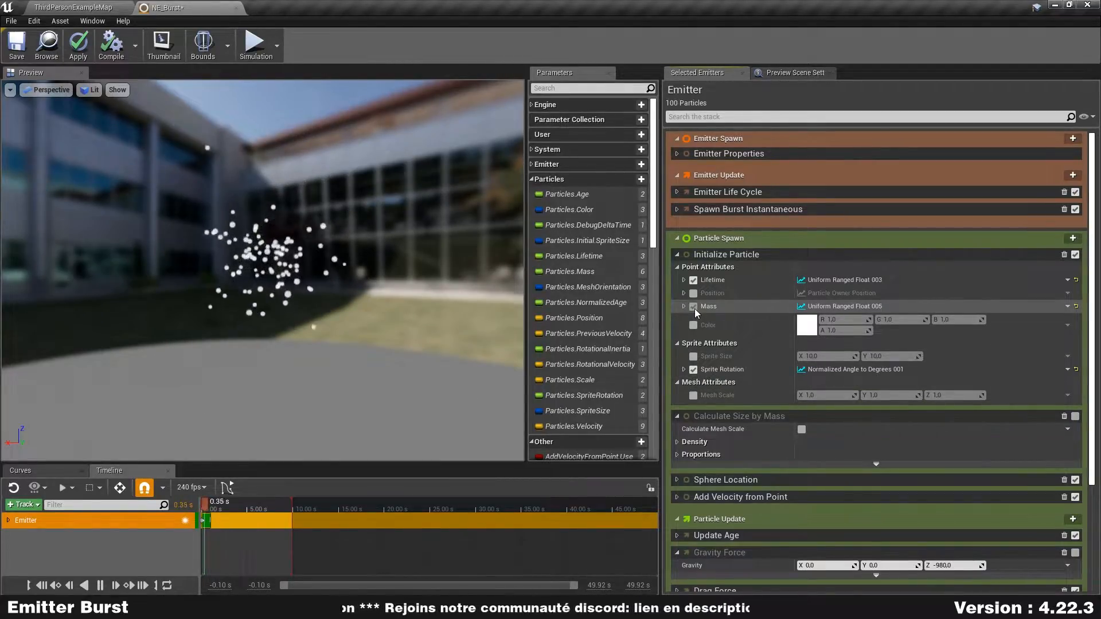
- Enable Sprite Size in Initialize Particle and set it to X 40 and Y 40
click(694, 357)
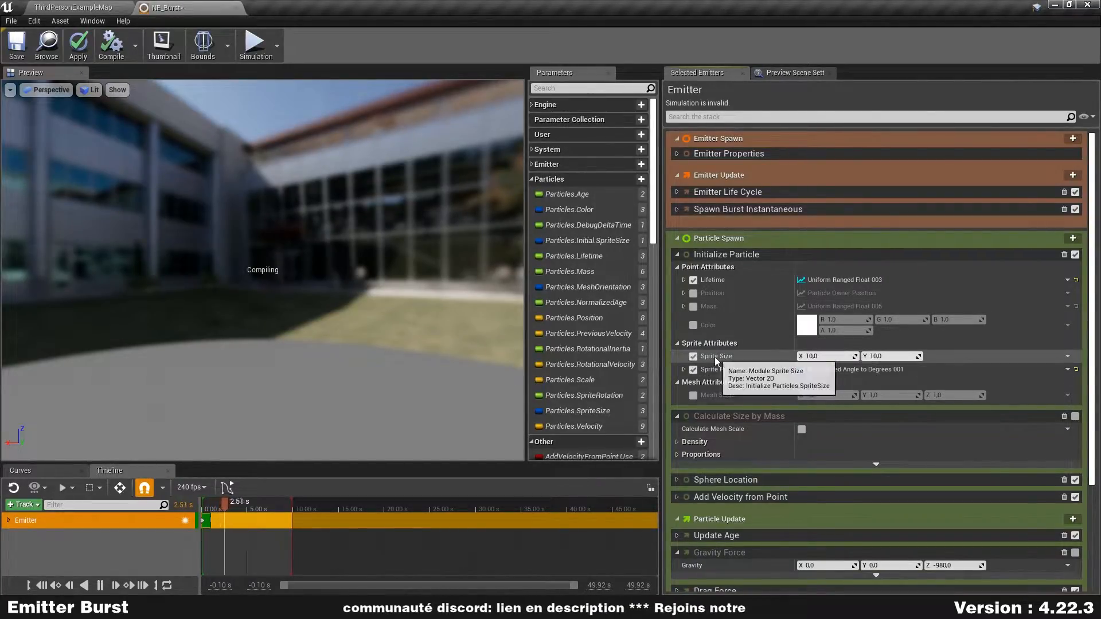
text(40)
key(Tab)
text(40)
key(Return)
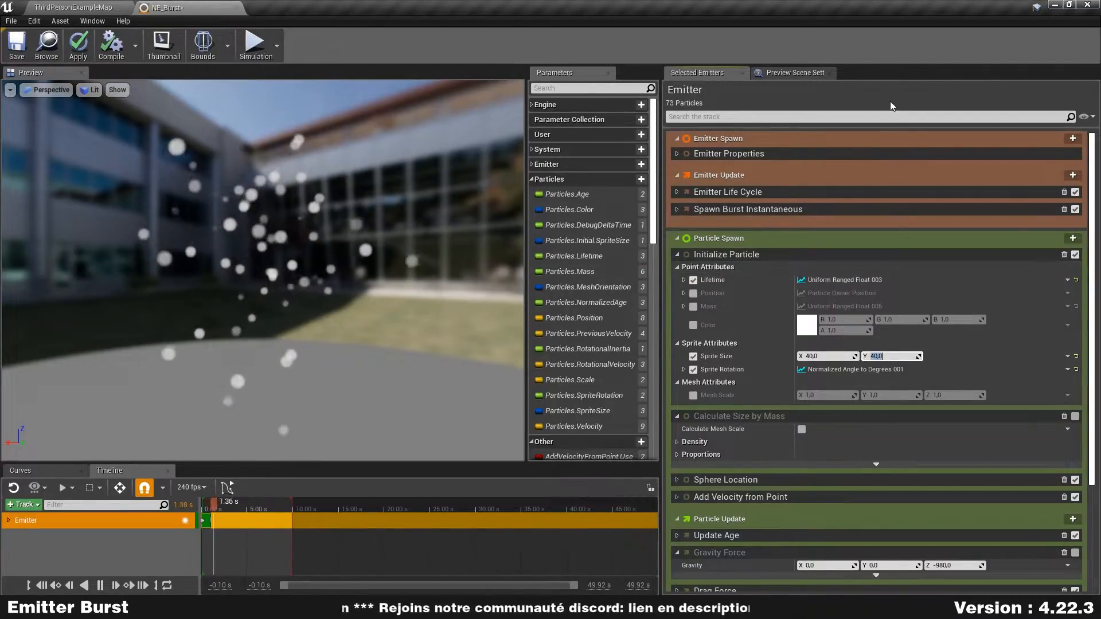
- Collapse the emitter stack to headers, and enable the Color attribute in Initialize Particle
right_click(866, 94)
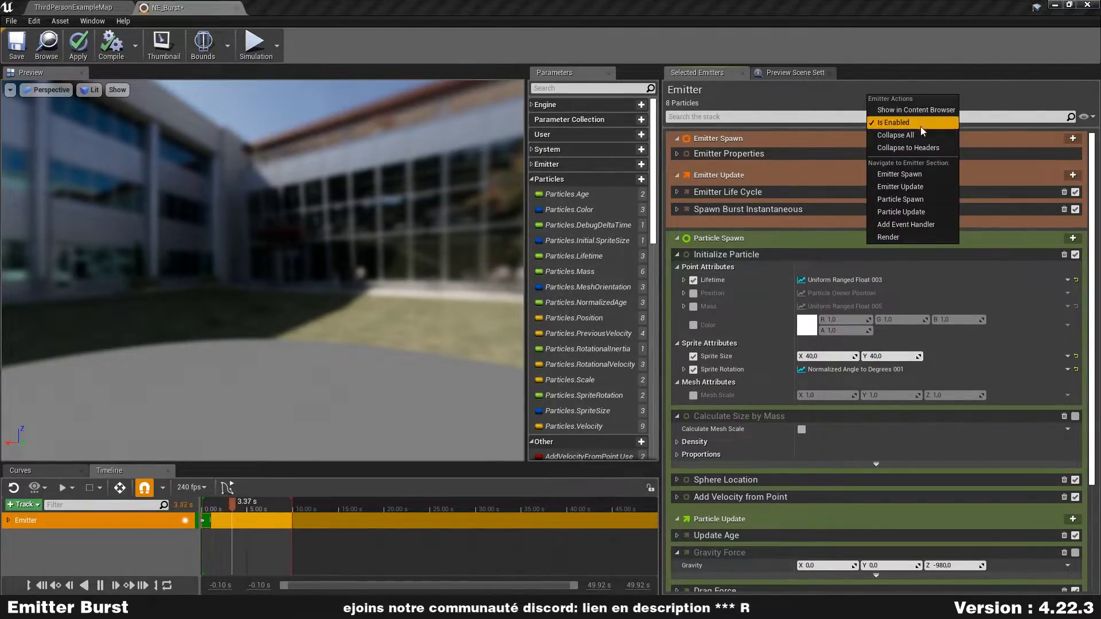
click(920, 148)
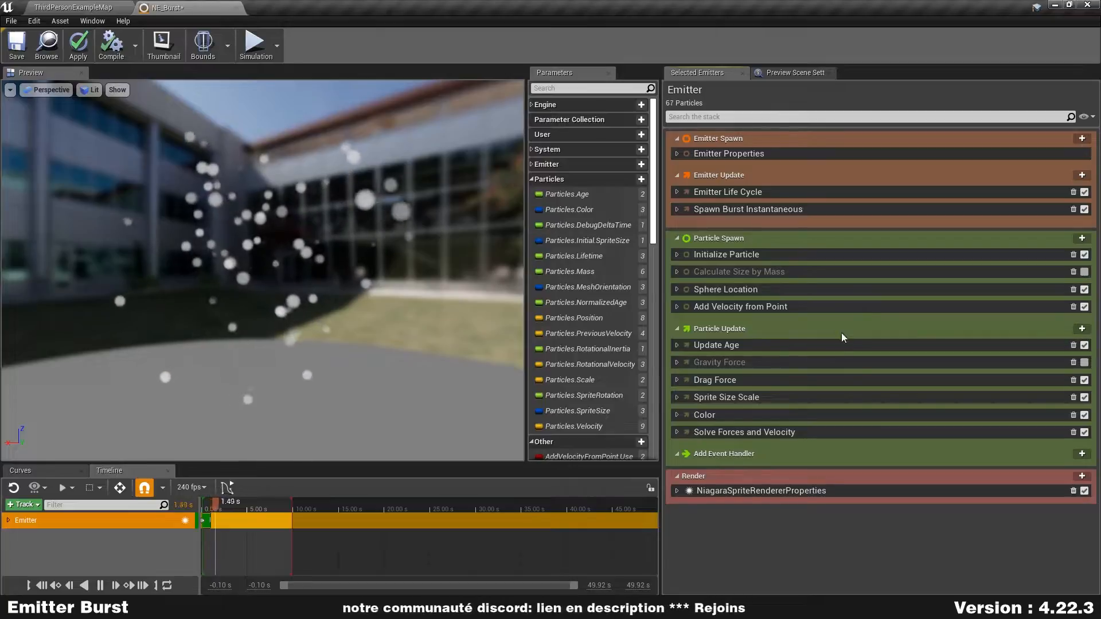
click(677, 254)
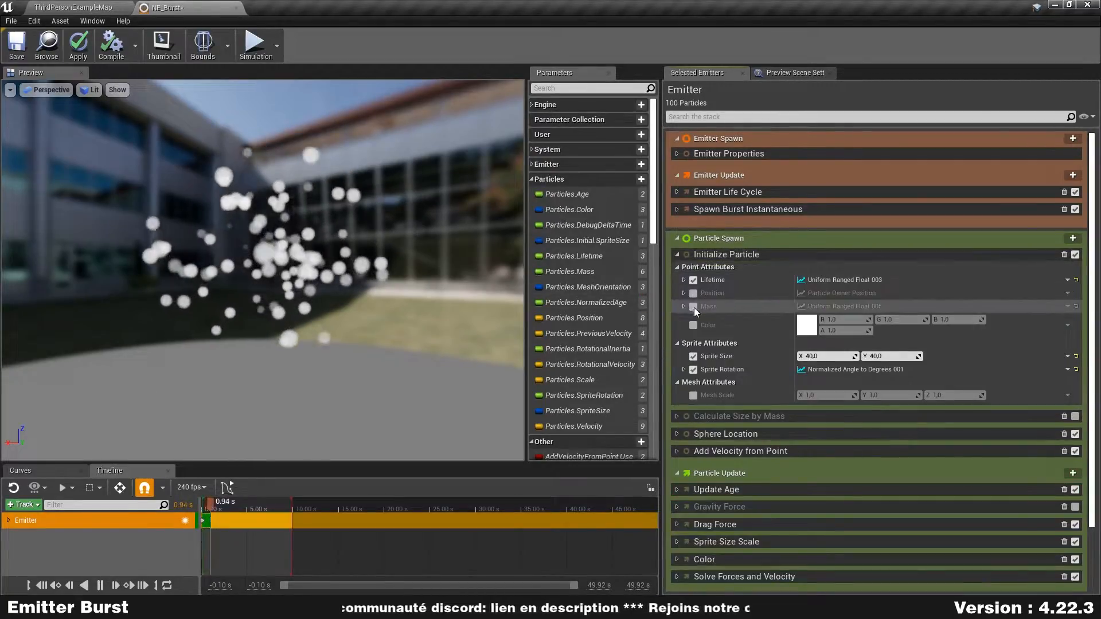
click(694, 325)
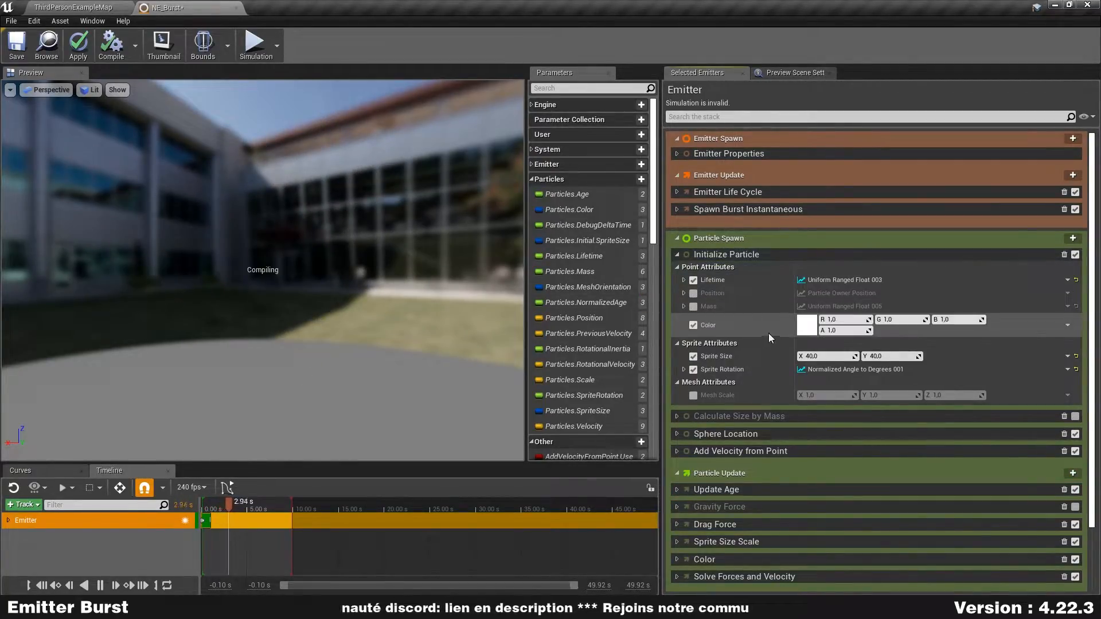
- Set the Initialize Particle color to a fully saturated orange with a brightness value of 20
click(808, 326)
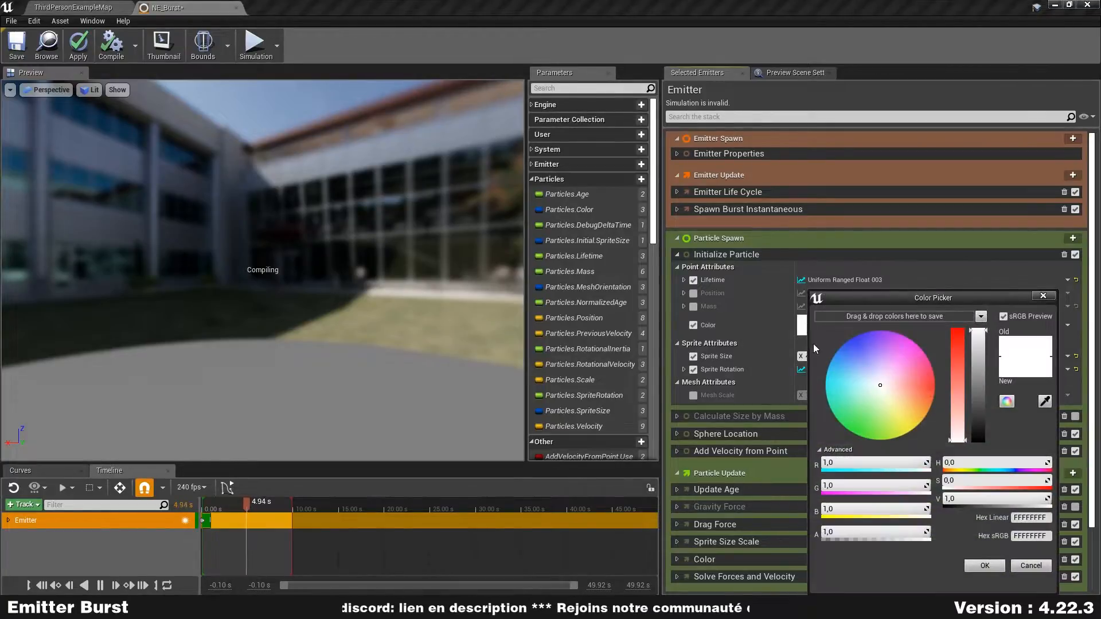
mouse_move(868, 390)
mouse_down()
mouse_move(924, 405)
mouse_move(952, 398)
mouse_up()
click(979, 498)
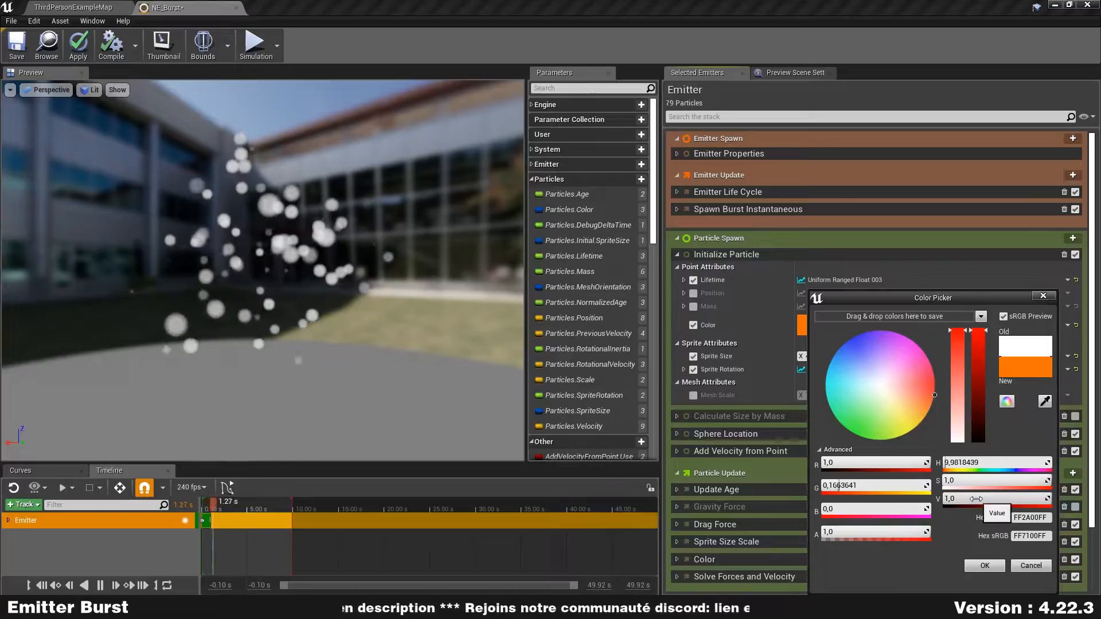
text(2)
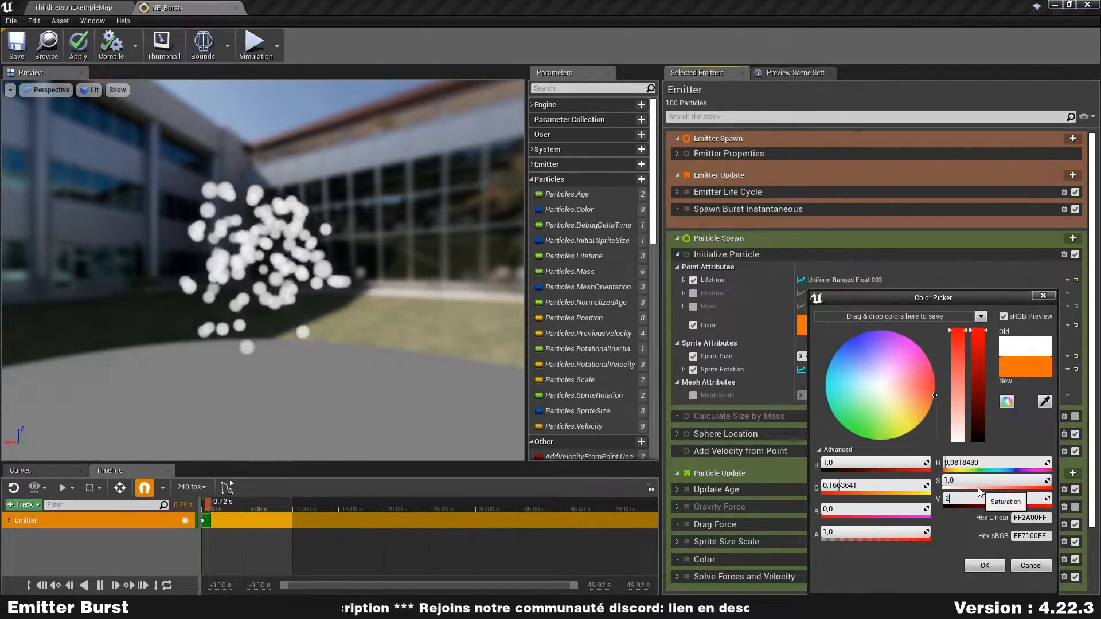
text(0)
key(Return)
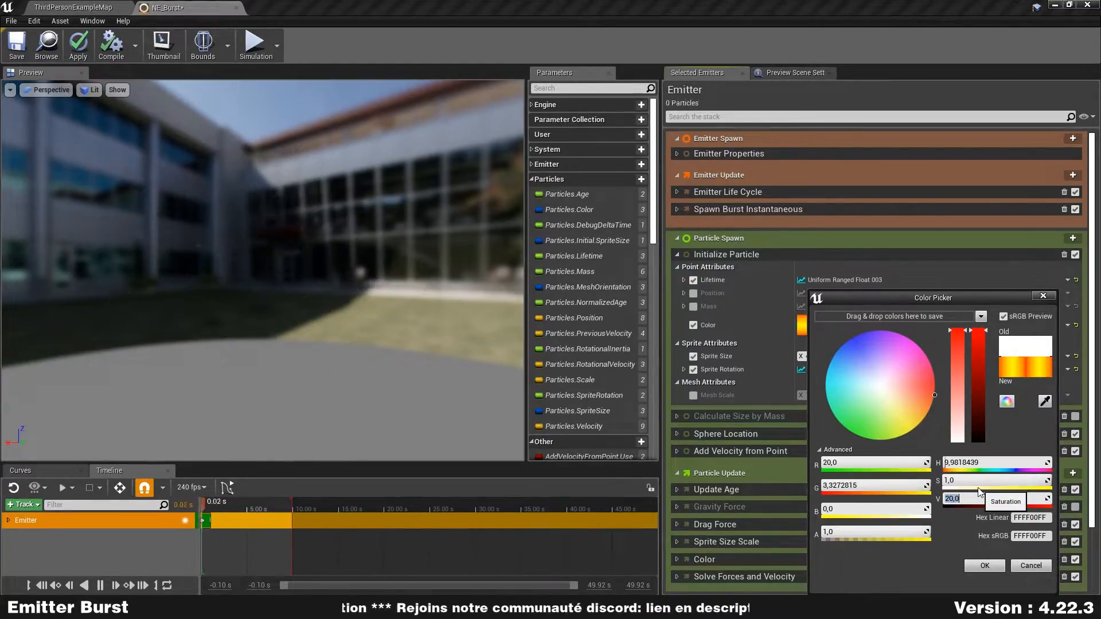
click(1000, 566)
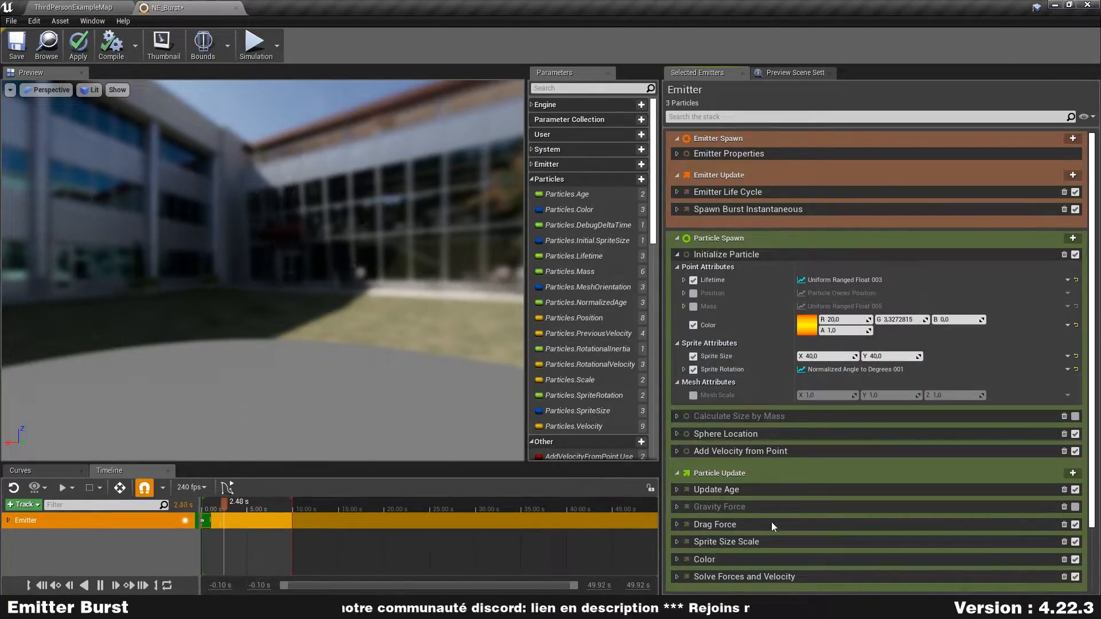
- Expand the color curve of the Color module in Particle Update, then disable and collapse that module
scroll(765, 561, down, 2)
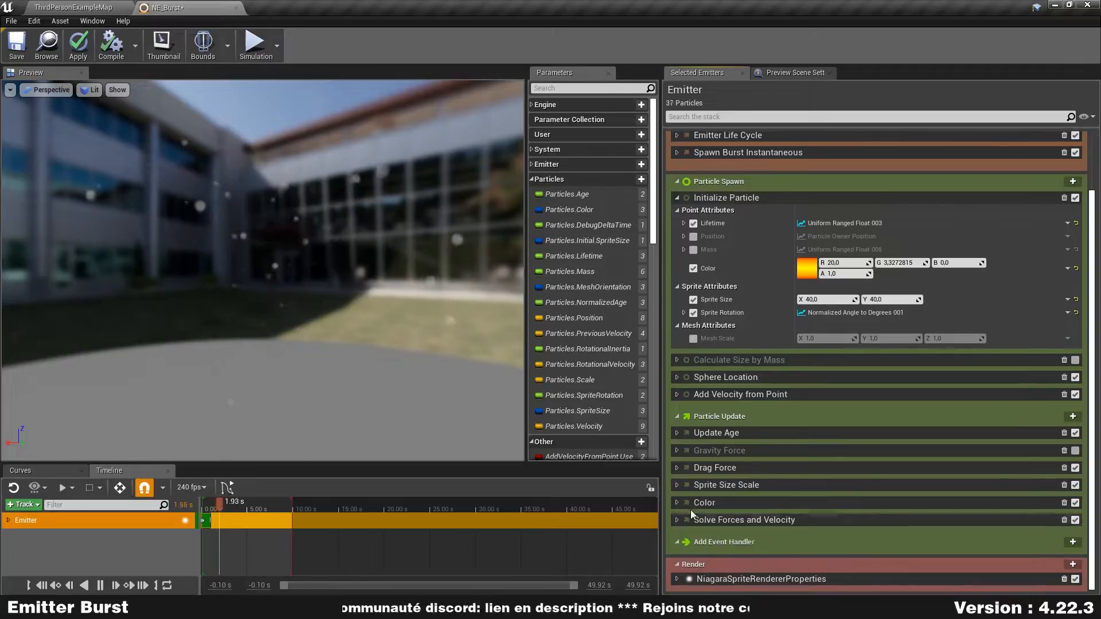
click(677, 503)
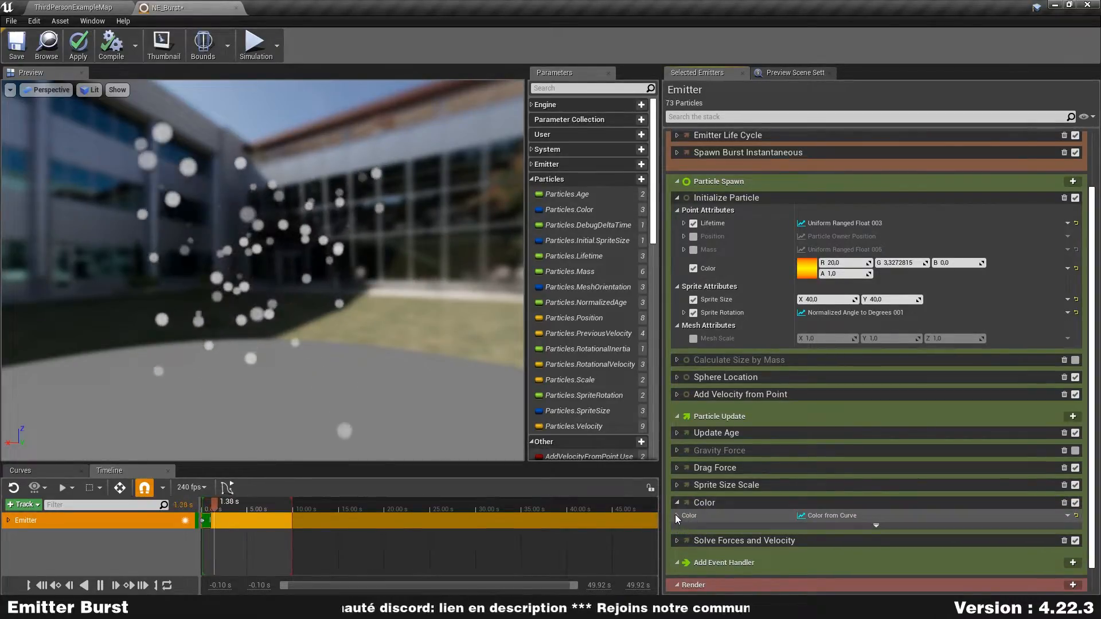
click(677, 516)
click(684, 528)
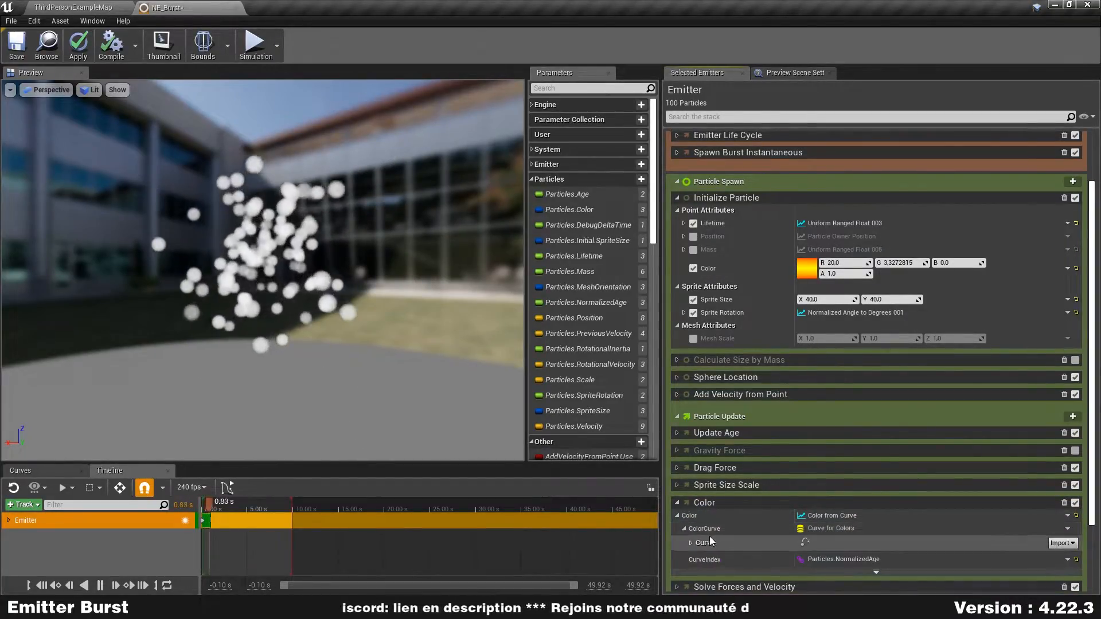
click(691, 542)
scroll(717, 505, down, 3)
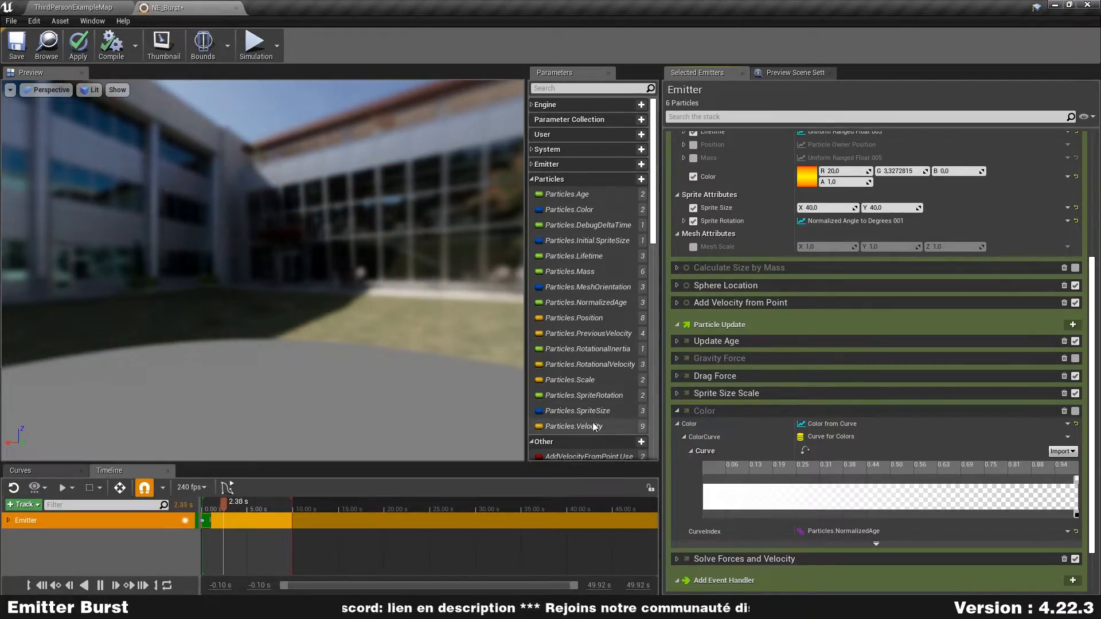
click(678, 411)
scroll(715, 367, up, 2)
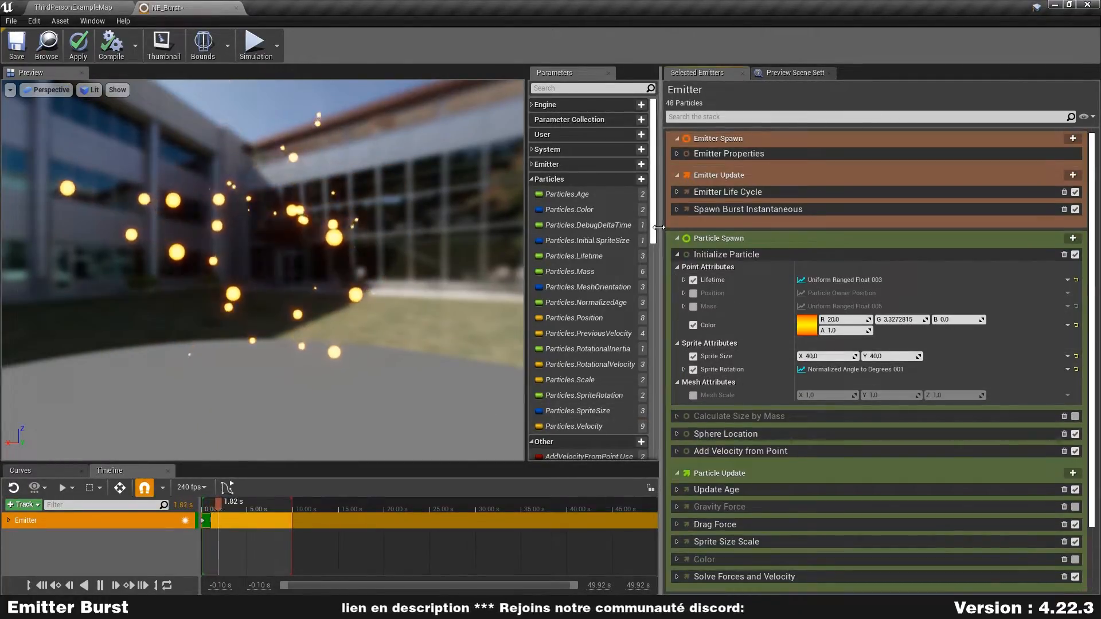
- Collapse Initialize Particle and set NextLoopDuration to 3 in Emitter Life Cycle
click(678, 254)
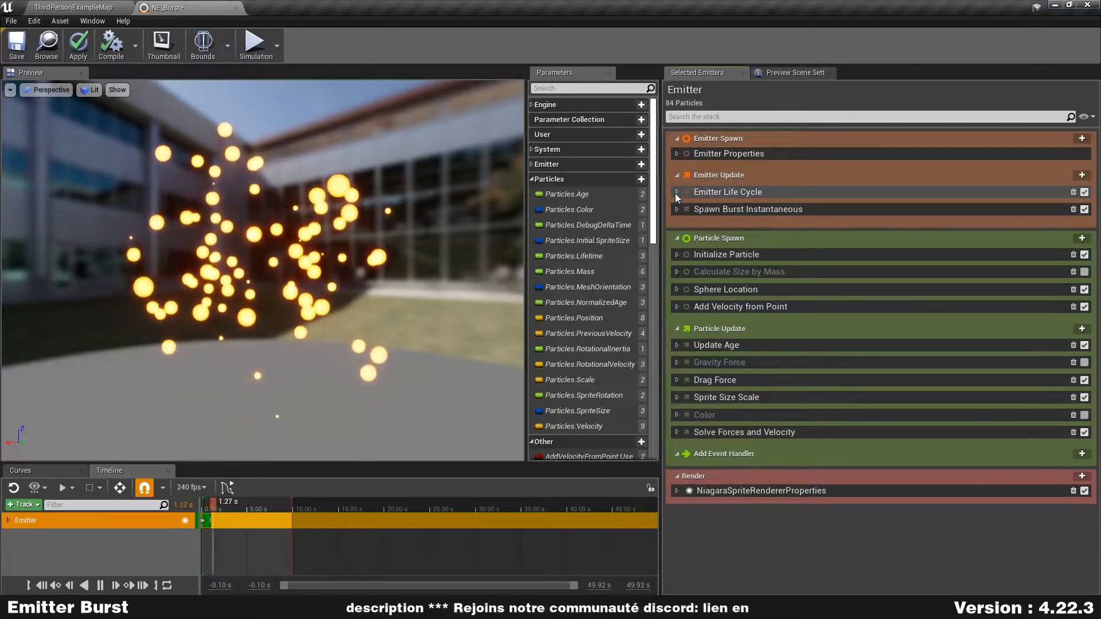
click(677, 193)
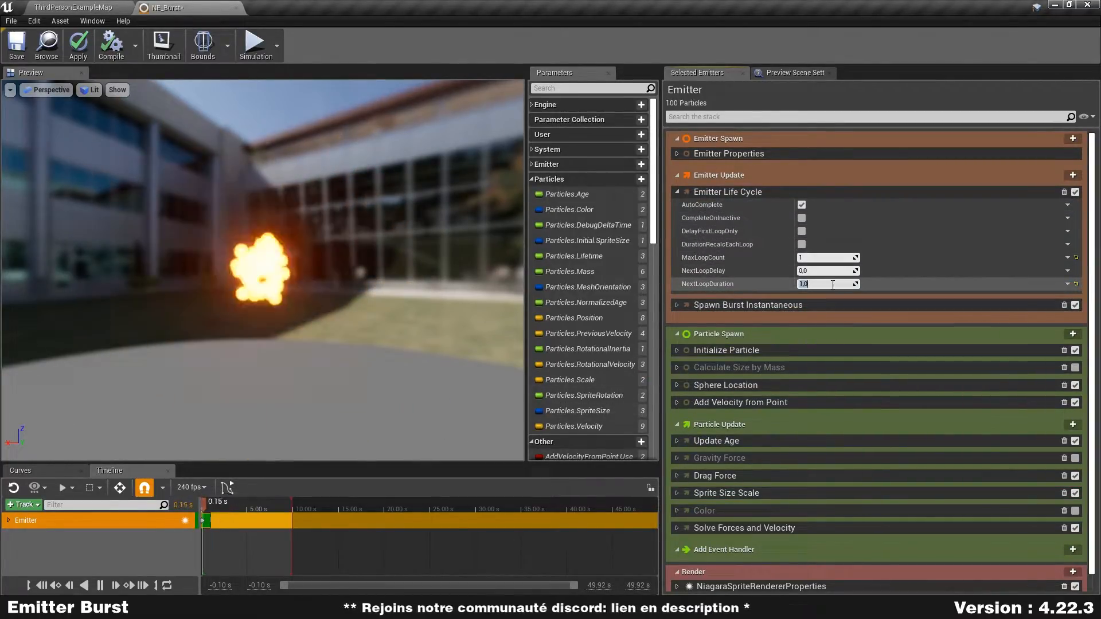
text(3)
key(Return)
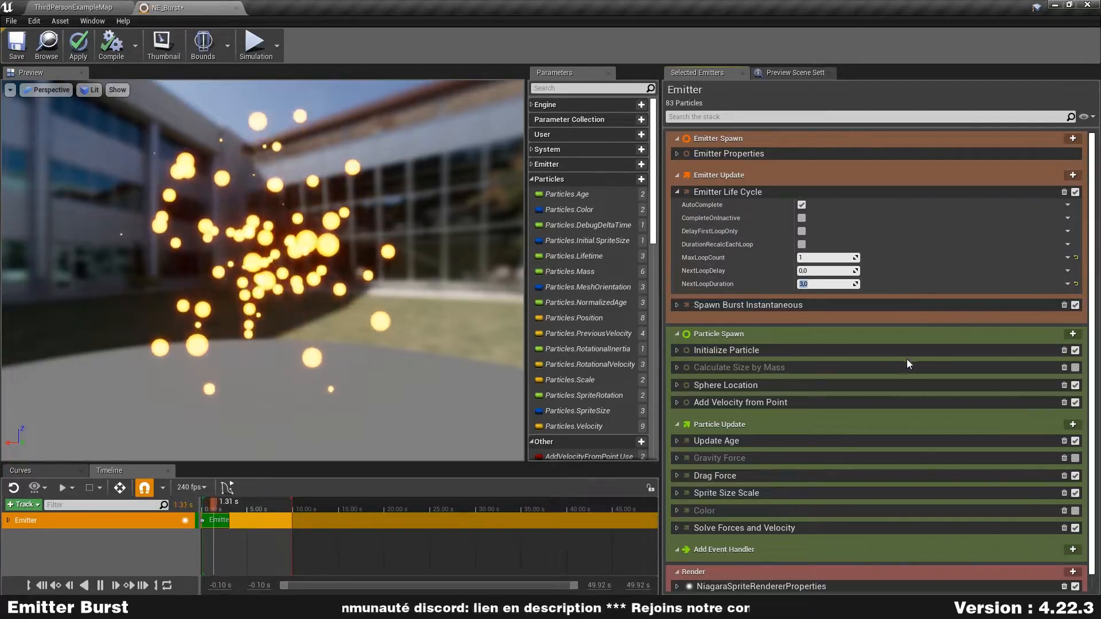
- Set the maximum Lifetime in Initialize Particle to 3, and apply and save the NE_Burst emitter
click(676, 350)
scroll(818, 345, down, 3)
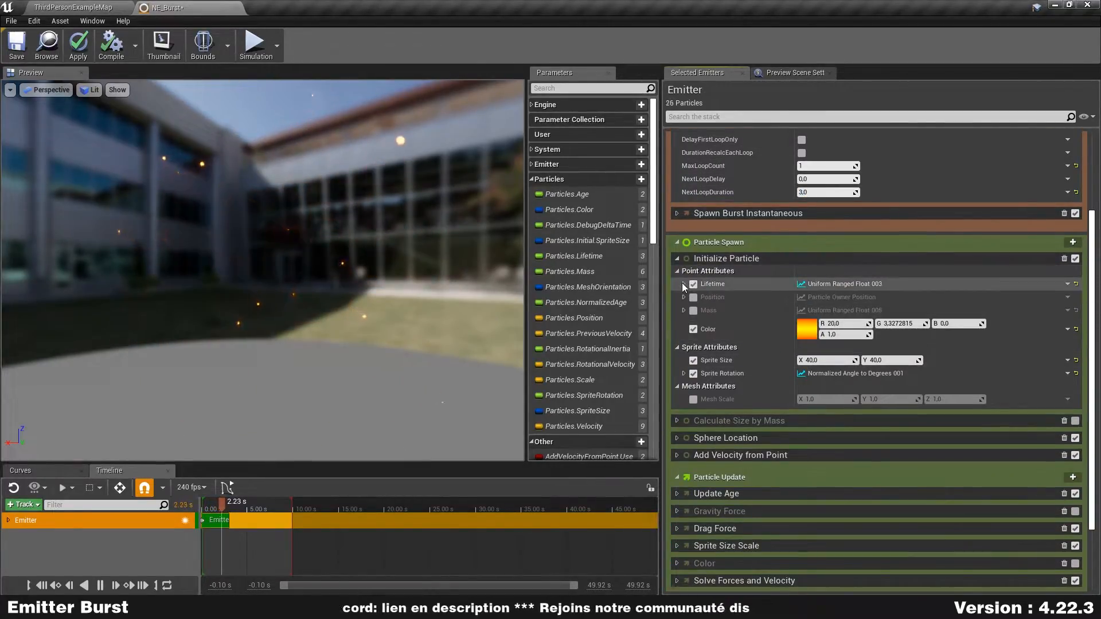
click(683, 284)
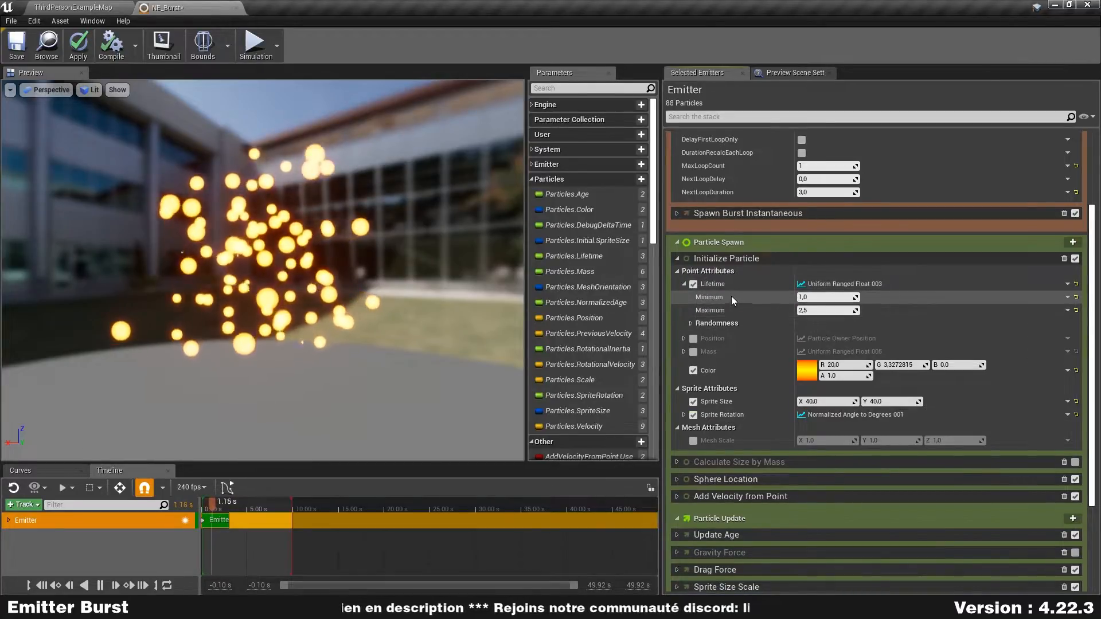
click(827, 310)
text(3)
key(Return)
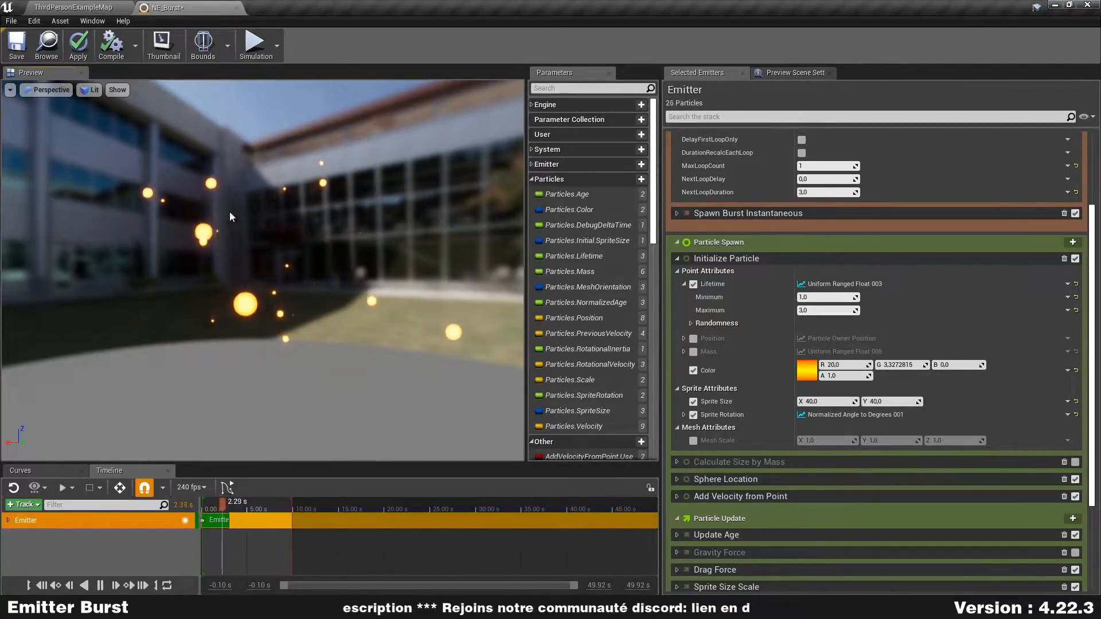
click(78, 52)
click(17, 46)
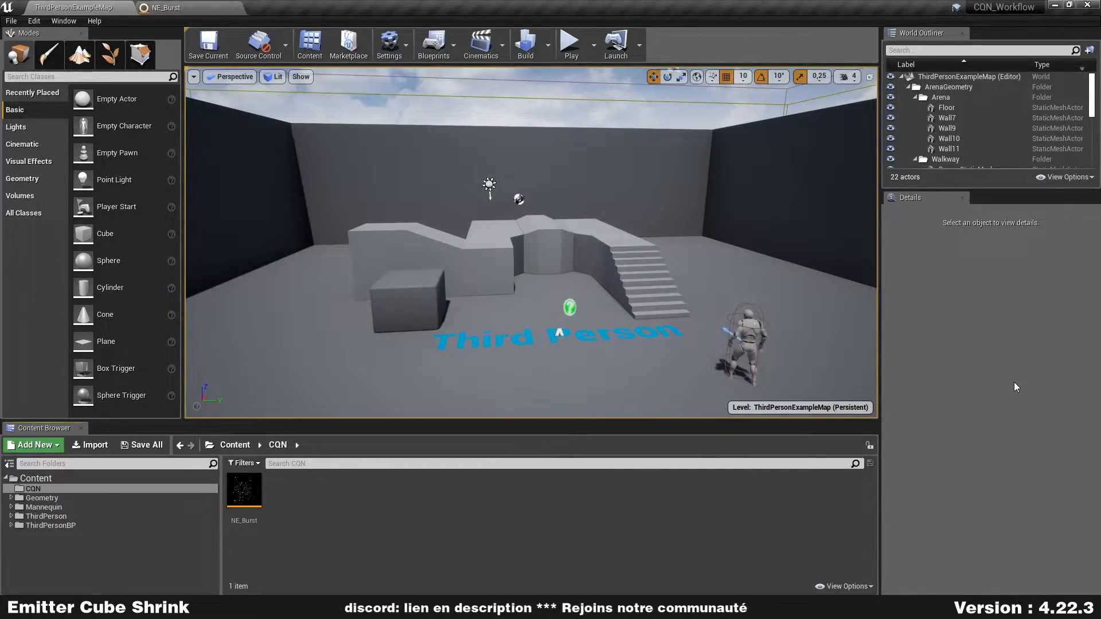
- Create an empty Niagara emitter named NE_CubeShrink in the CQN folder and dock its editor beside the open tabs
right_click(320, 507)
mouse_move(359, 411)
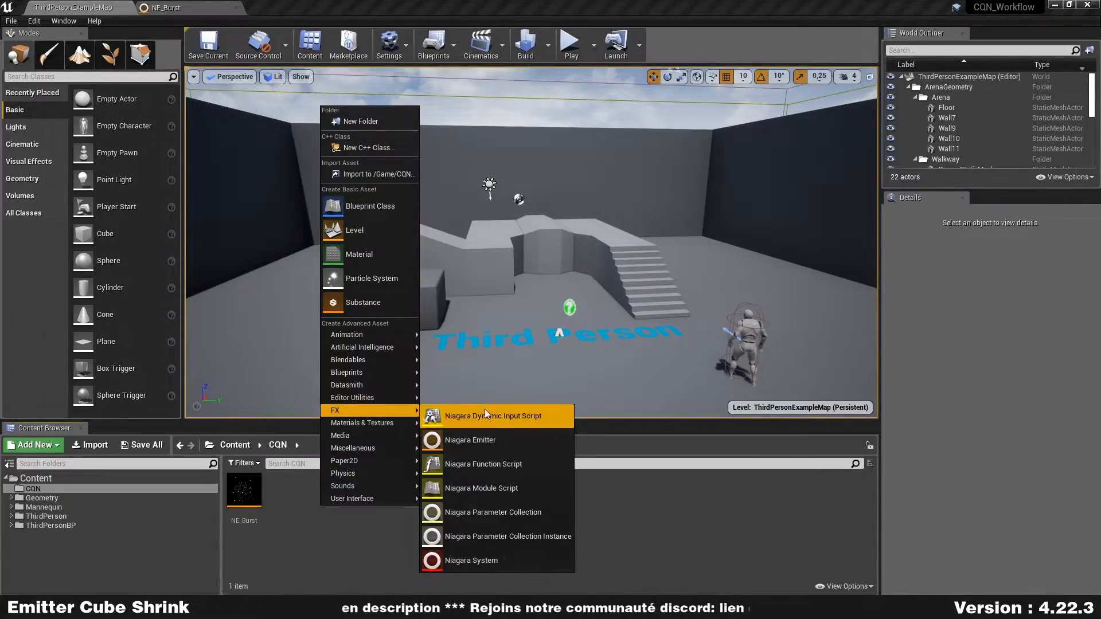
click(484, 439)
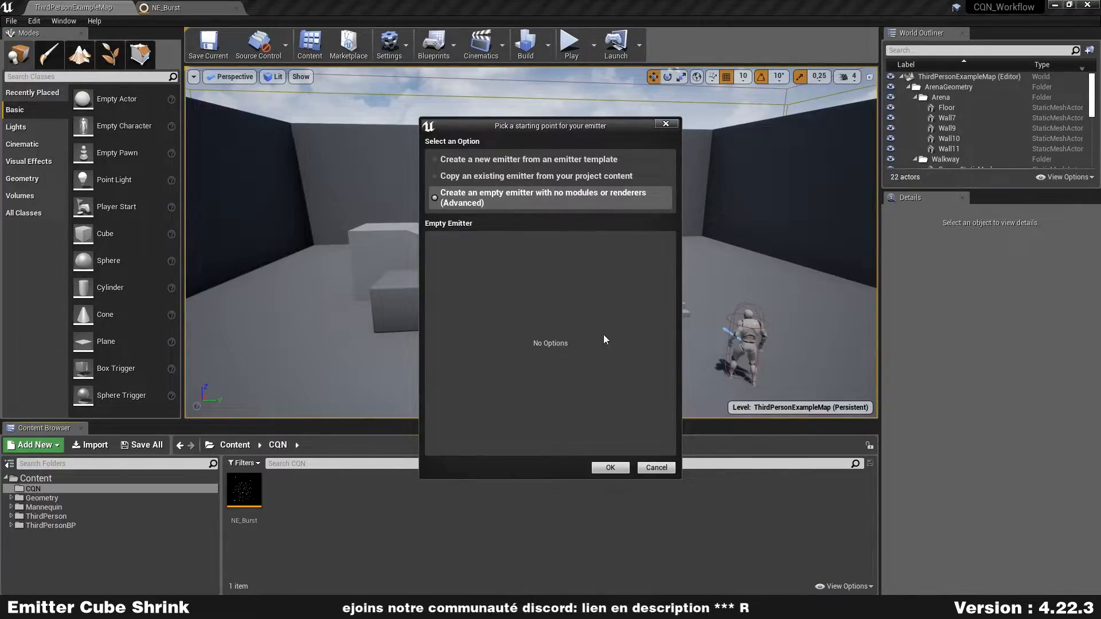
click(612, 468)
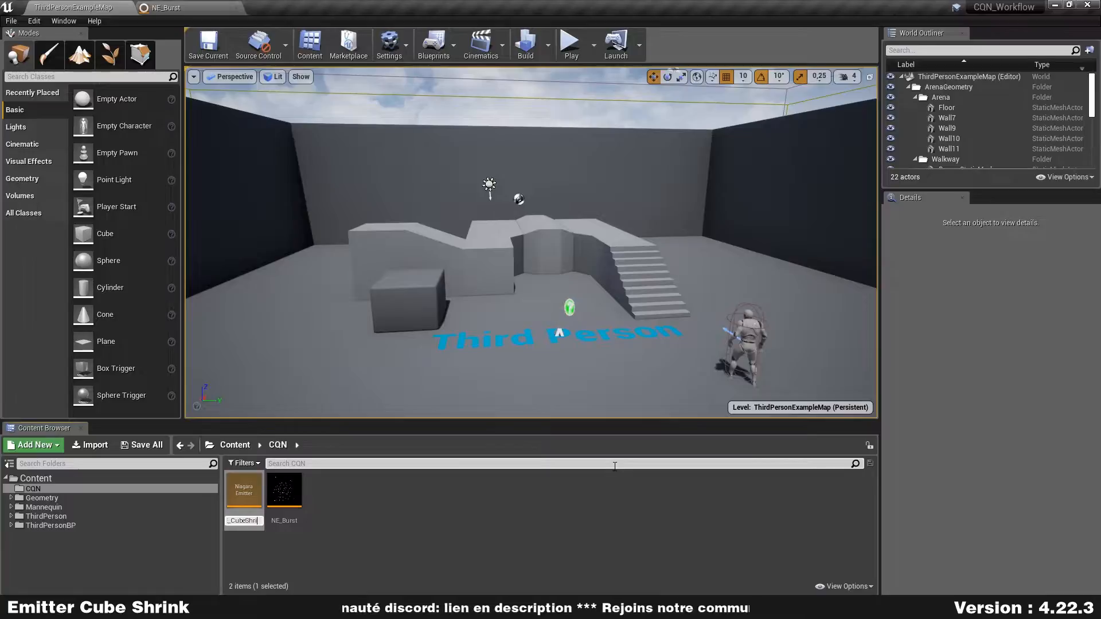
key(Return)
key(Return)
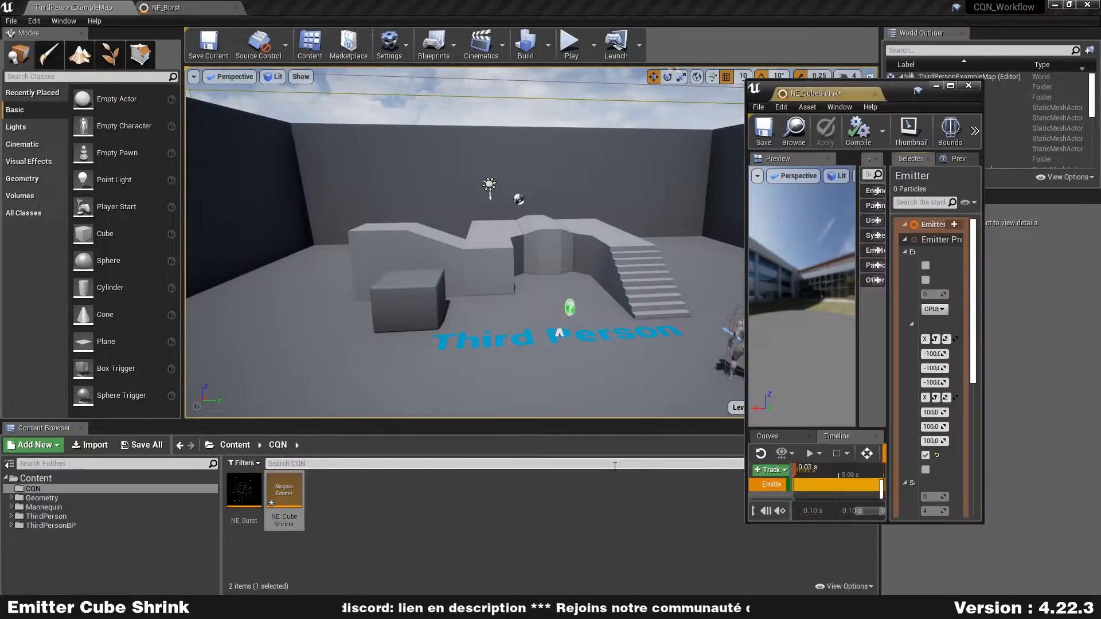
drag(835, 95, 428, 5)
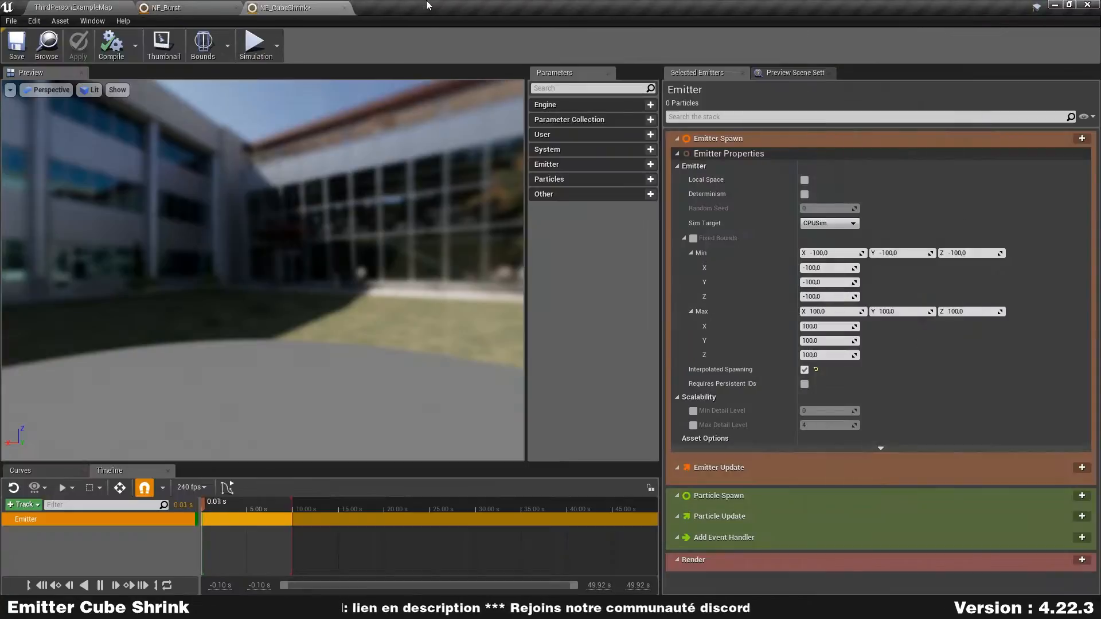
- Collapse the stack to headers and add Spawn Burst Instantaneous to Emitter Update with its missing Emitter Life Cycle dependency
right_click(842, 106)
click(895, 159)
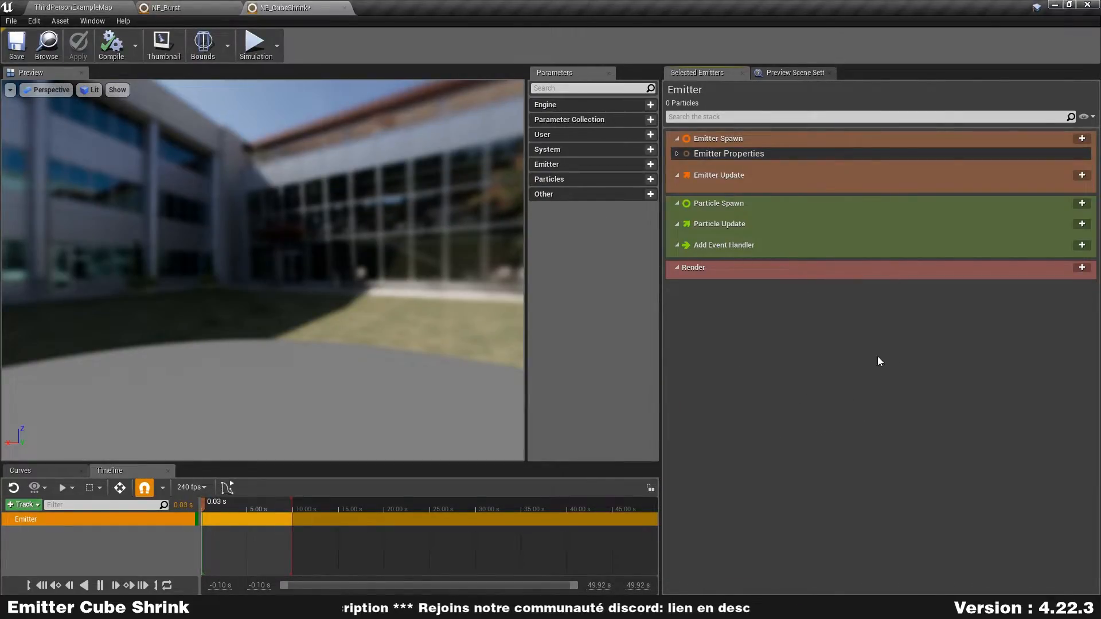
click(1078, 181)
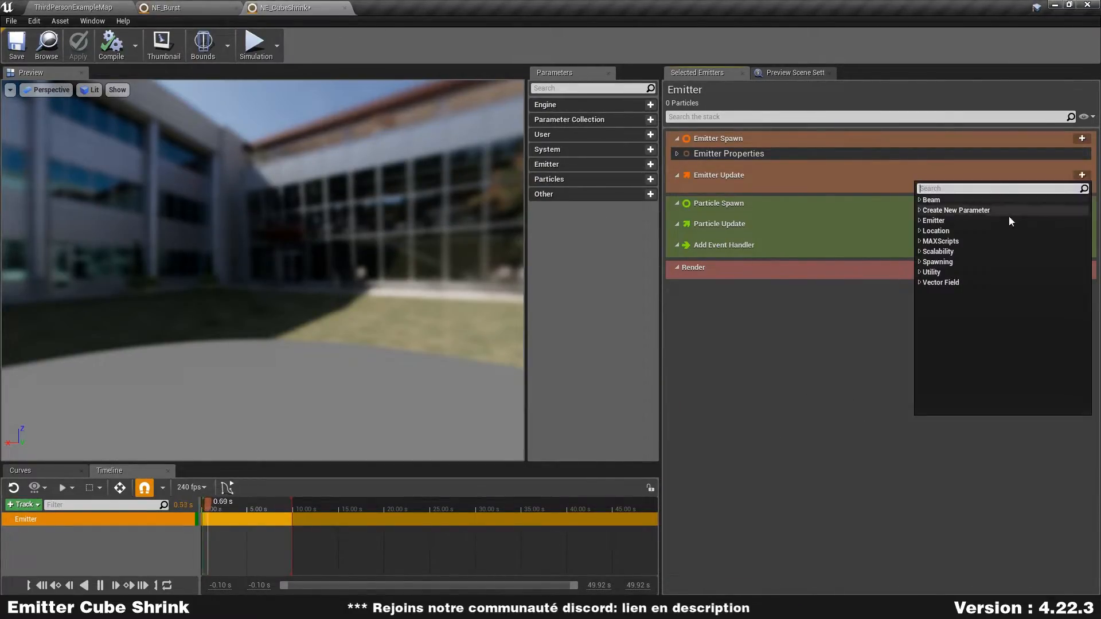
click(942, 263)
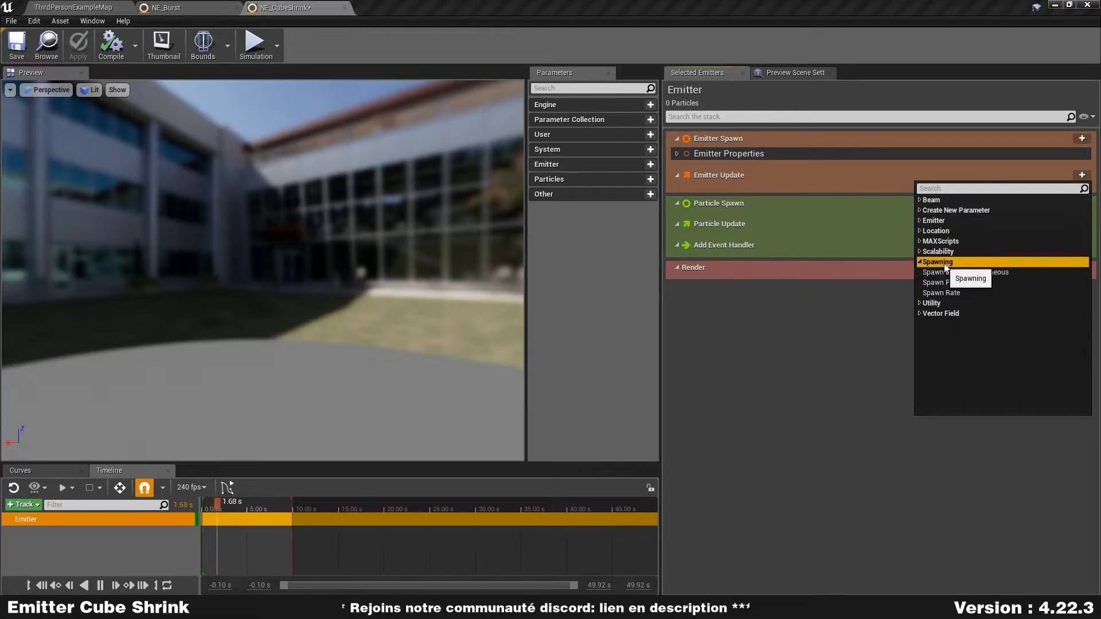
click(990, 275)
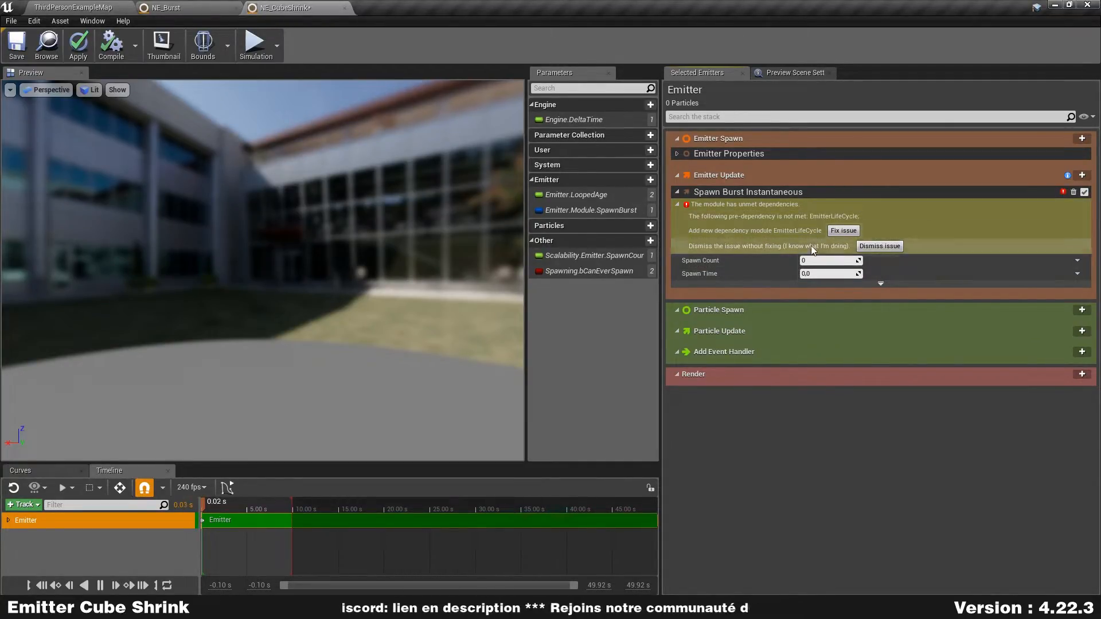
click(842, 231)
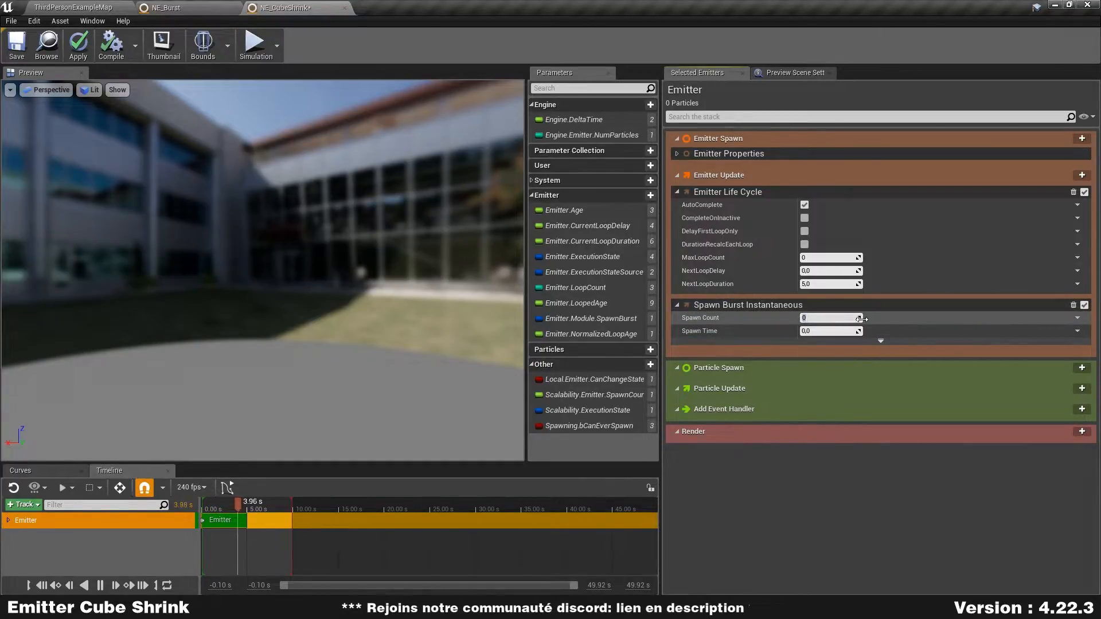
- Set the burst's Spawn Count to 1 and the Emitter Life Cycle's NextLoopDuration to 2
text(1)
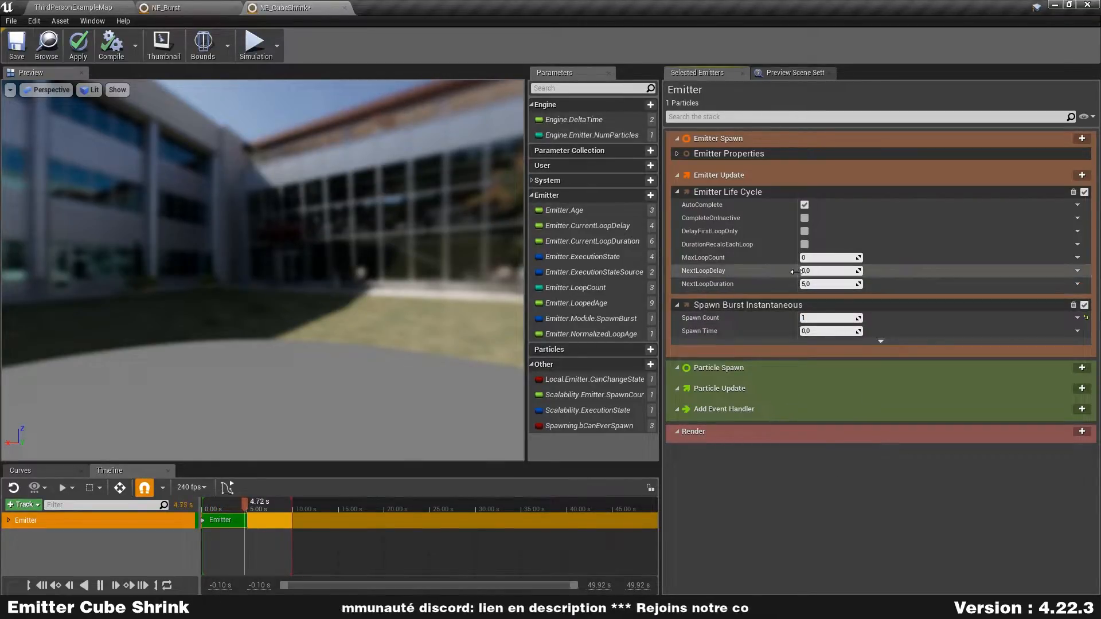
text(2)
key(Return)
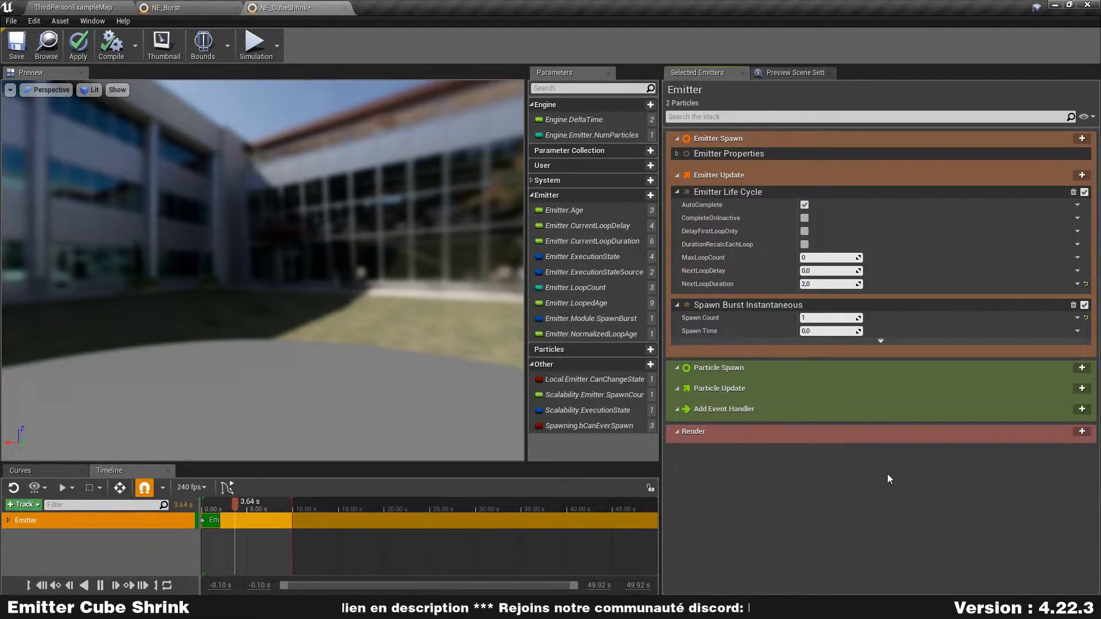
- Add Initialize Particle to Particle Spawn with a Lifetime of 2 and the Mass attribute turned off
click(1083, 367)
click(963, 252)
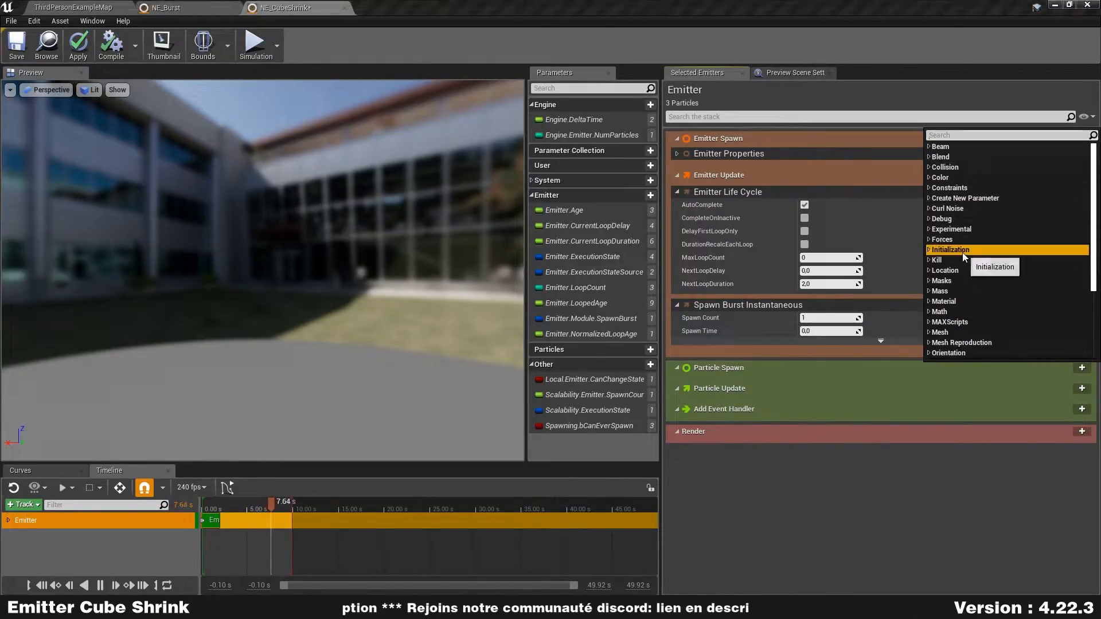
click(989, 260)
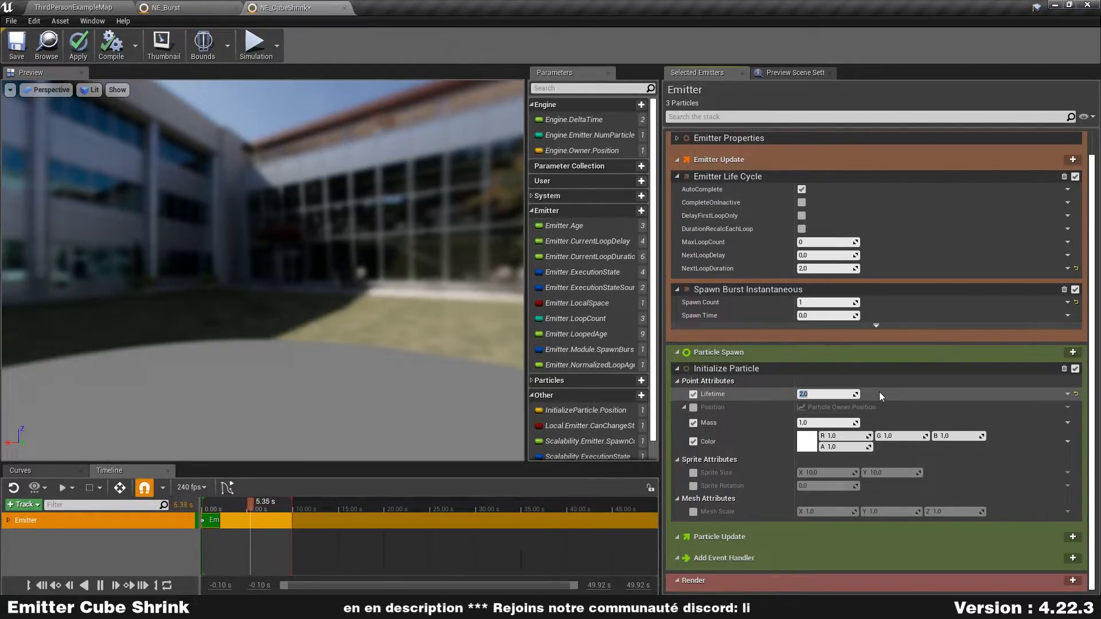
click(694, 423)
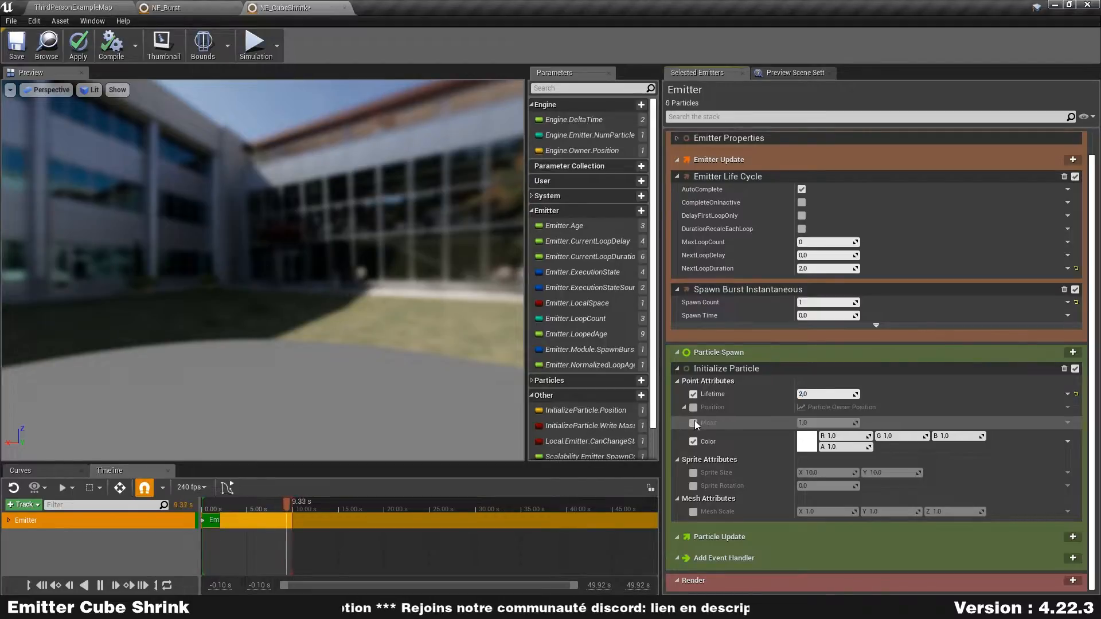
- Set the Initialize Particle Color to a saturated blue, hue about 223, with a V brightness of 10
click(814, 446)
click(843, 347)
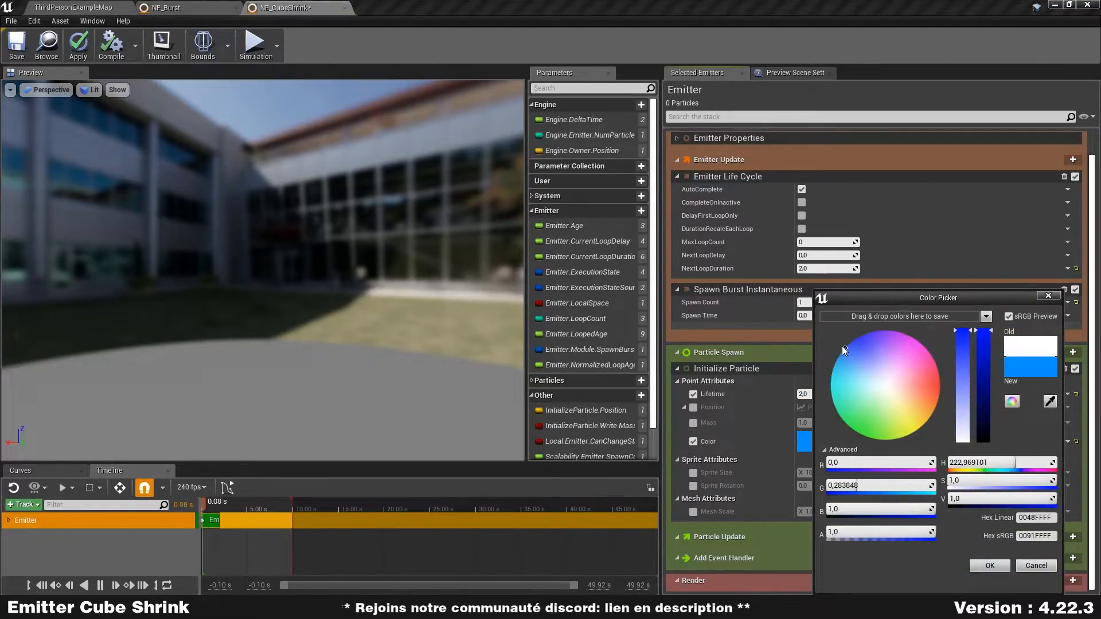
click(989, 499)
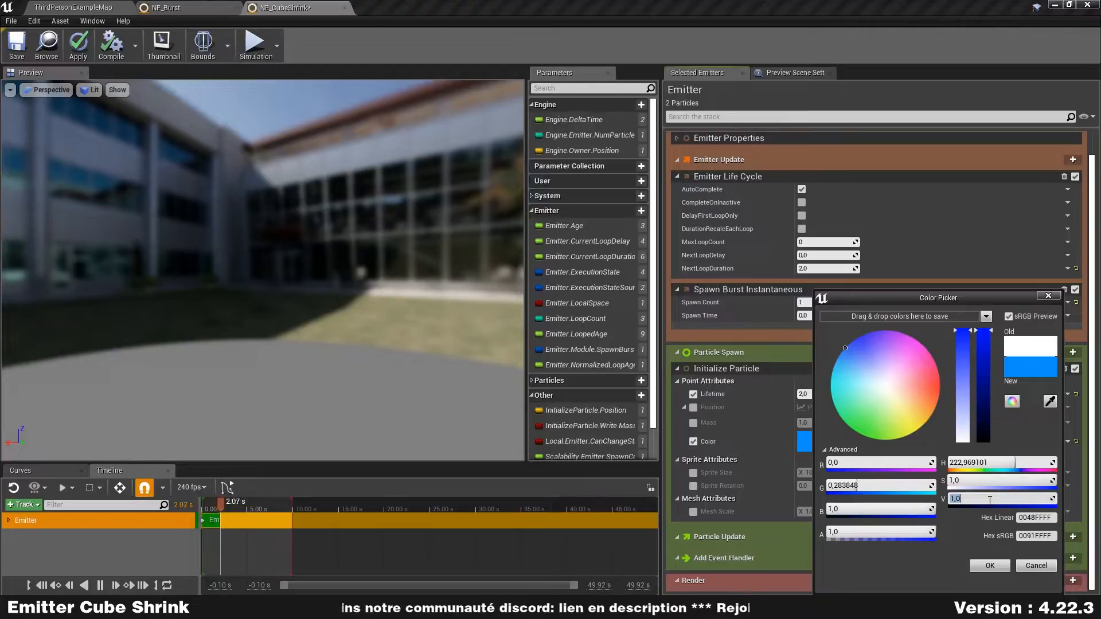
text(20)
key(Return)
text(10)
key(Return)
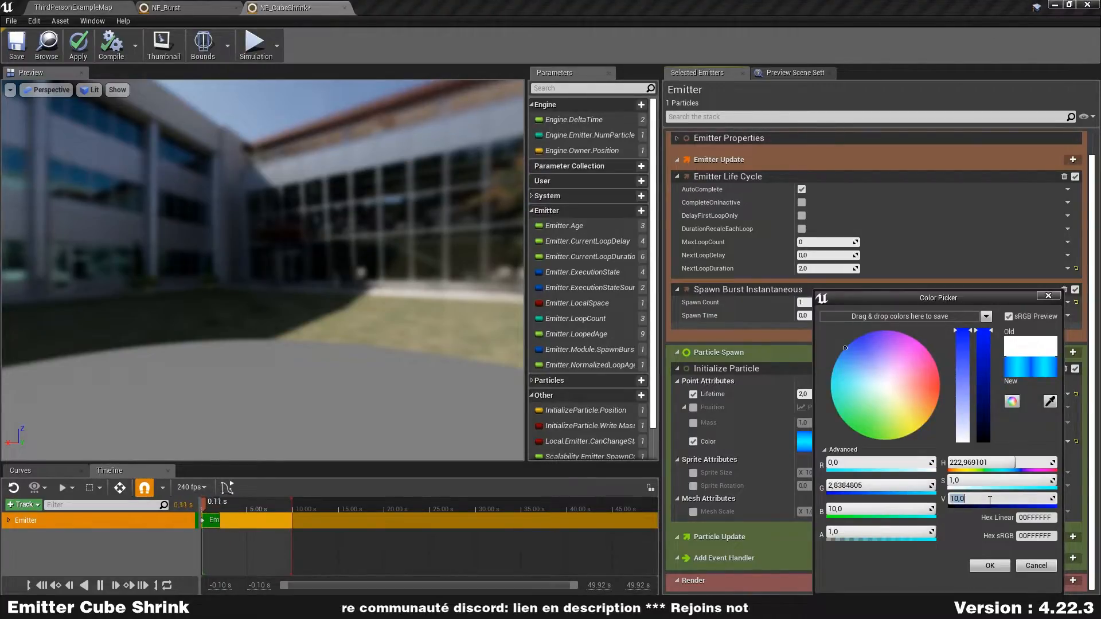
click(983, 568)
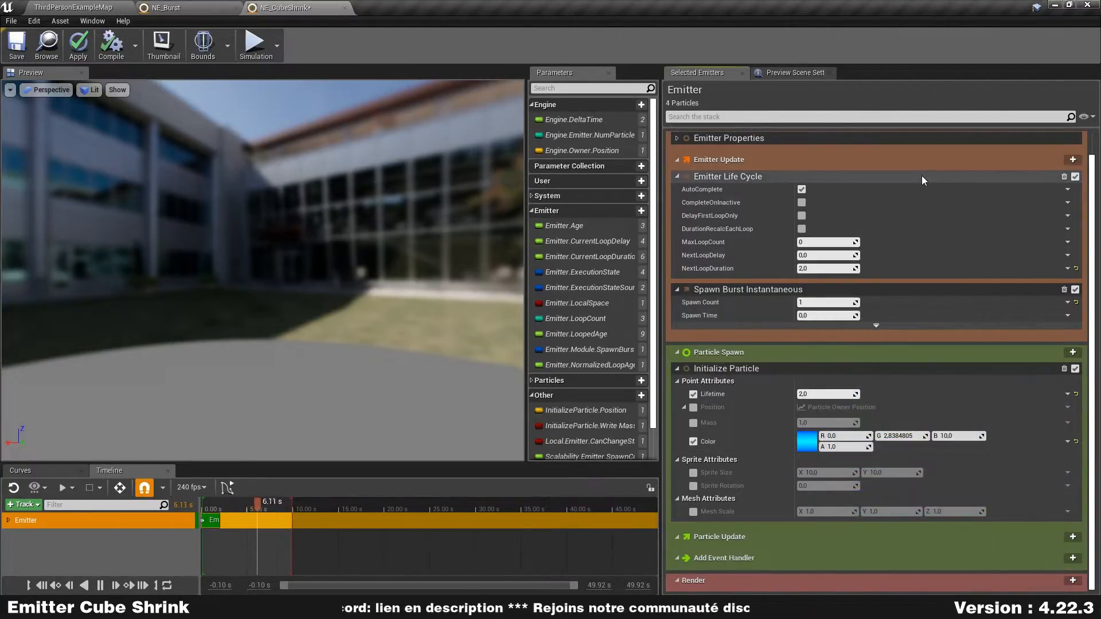
- Collapse the stack's modules and add a Niagara Mesh Renderer using 1M_Cube as its Particle Mesh
right_click(890, 103)
click(924, 156)
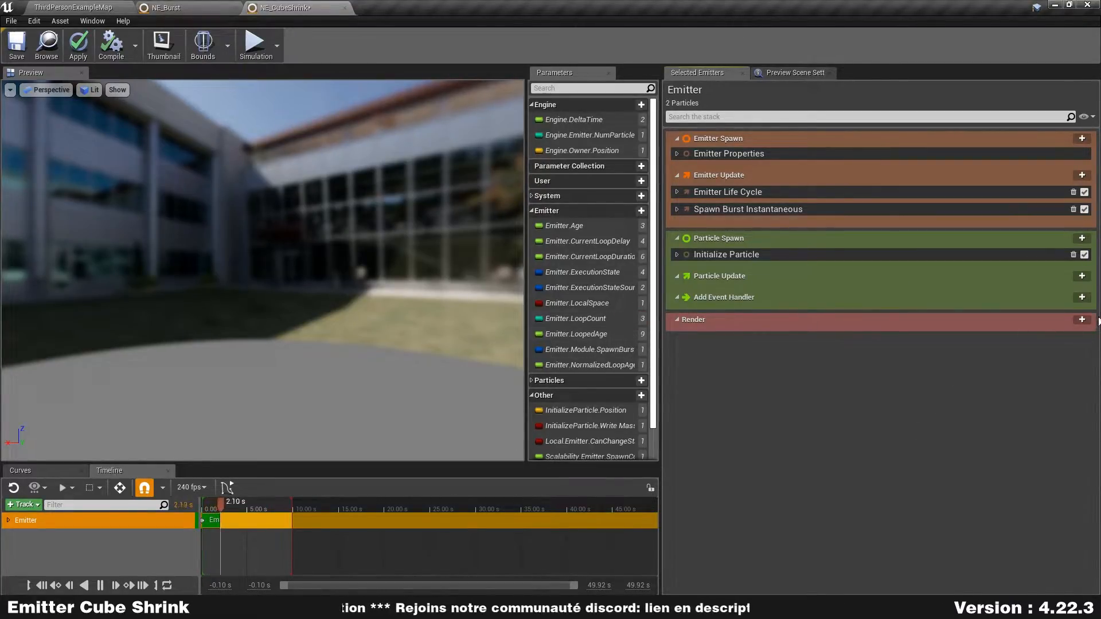
click(1082, 320)
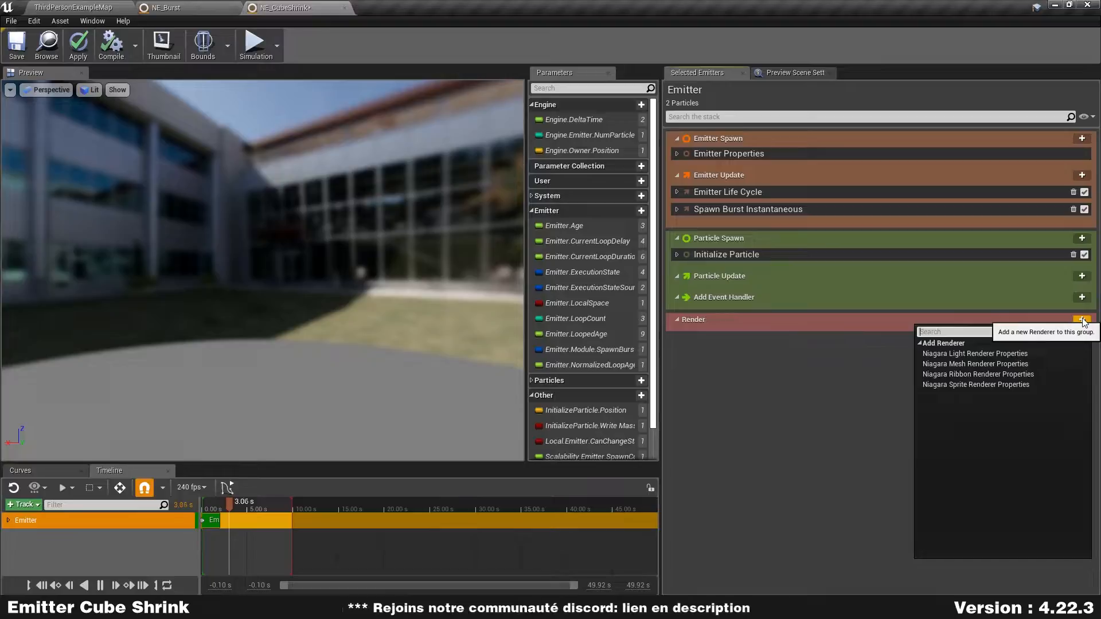
click(1011, 369)
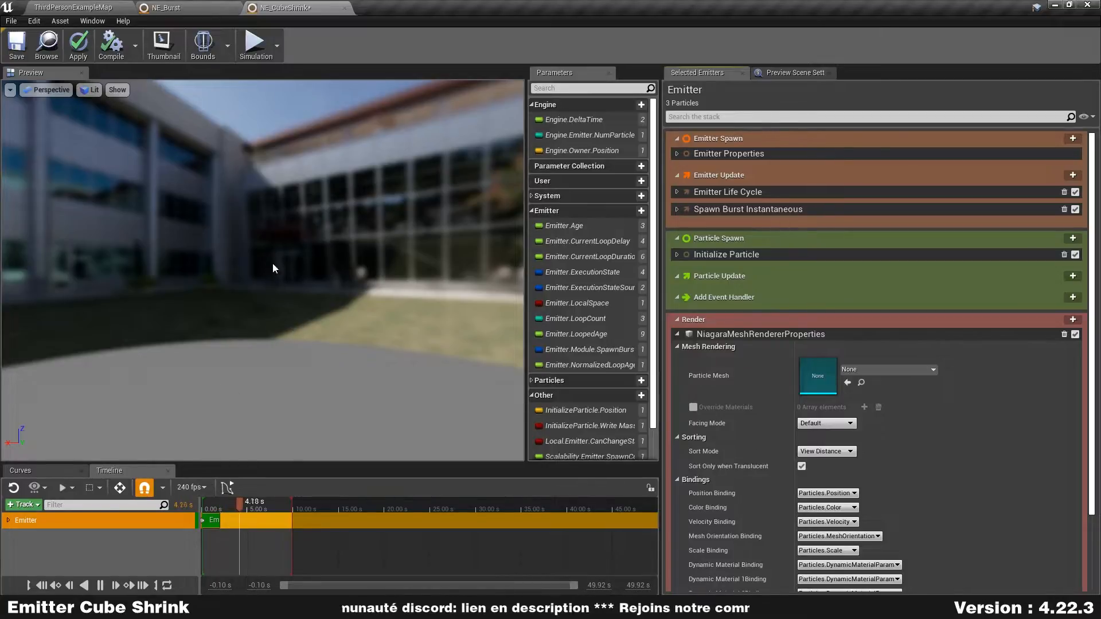
click(932, 370)
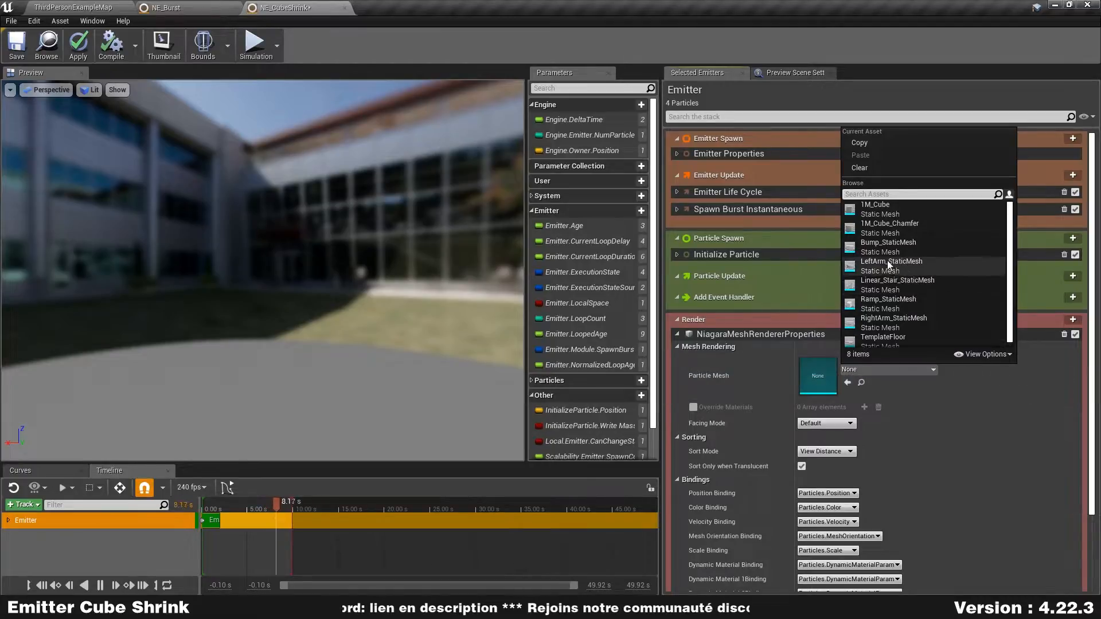
click(887, 208)
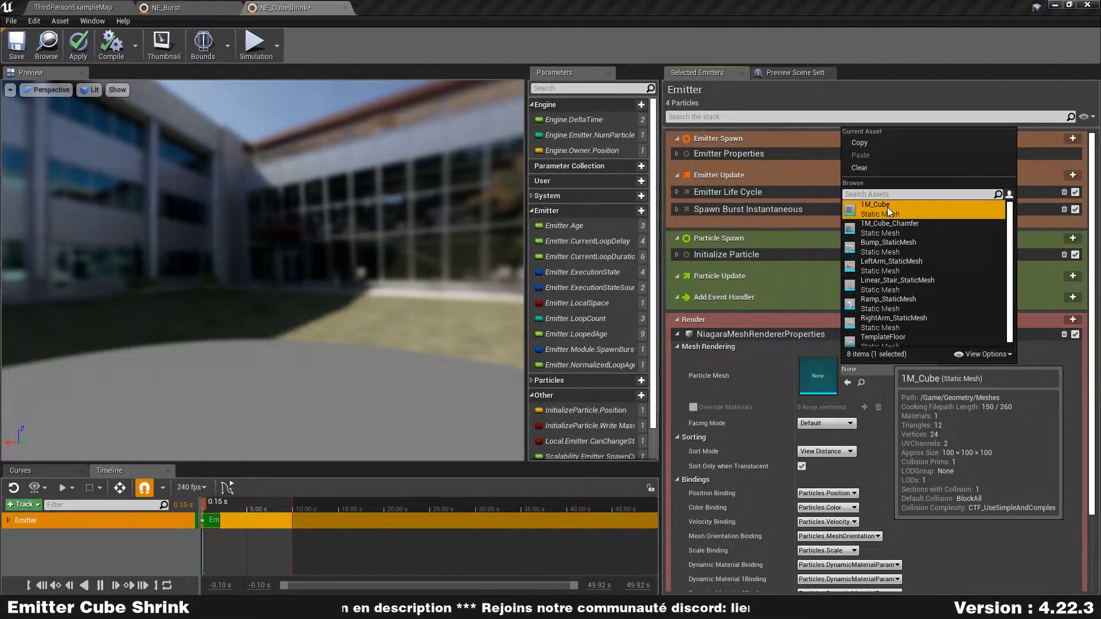
drag(378, 212, 517, 241)
drag(246, 247, 270, 221)
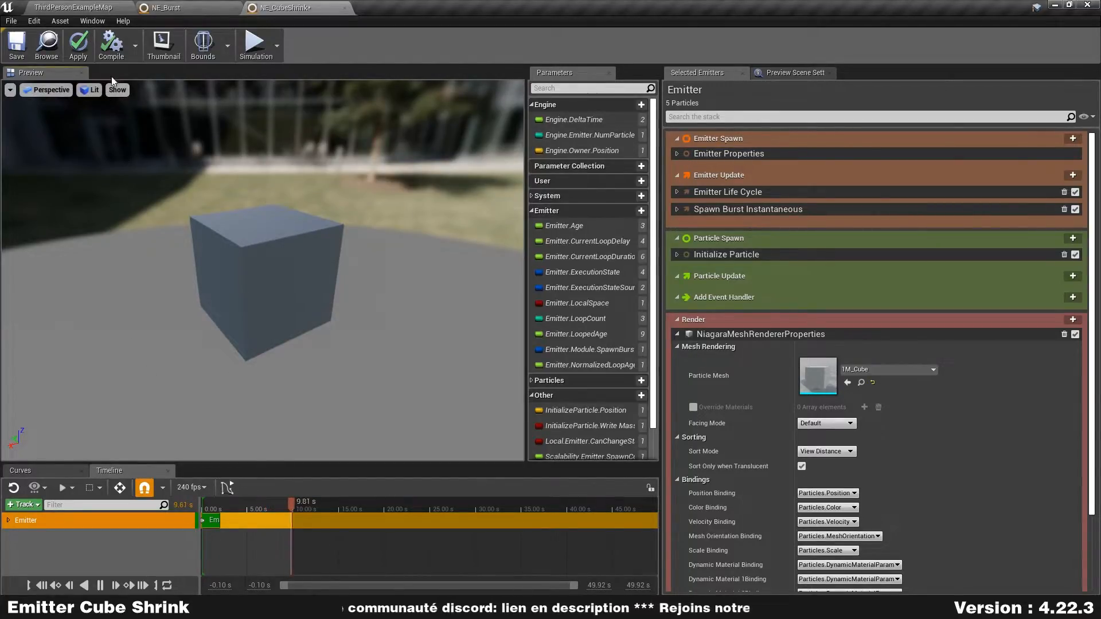
- Create a material named M_NiagaraCube in the CQN folder and open it for editing
click(68, 7)
right_click(394, 526)
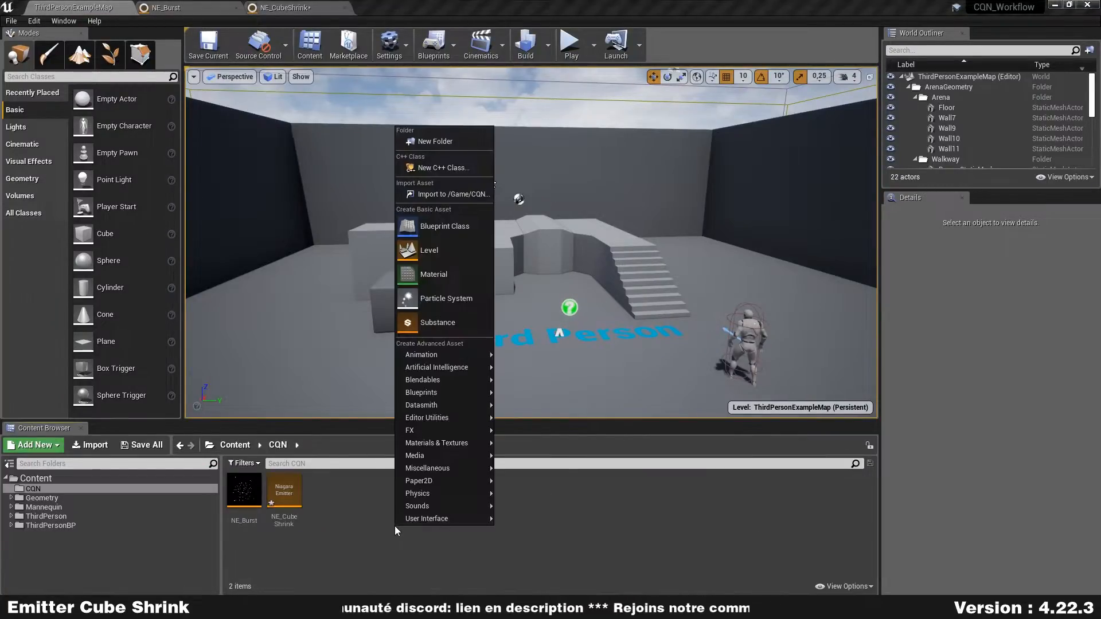
mouse_move(449, 441)
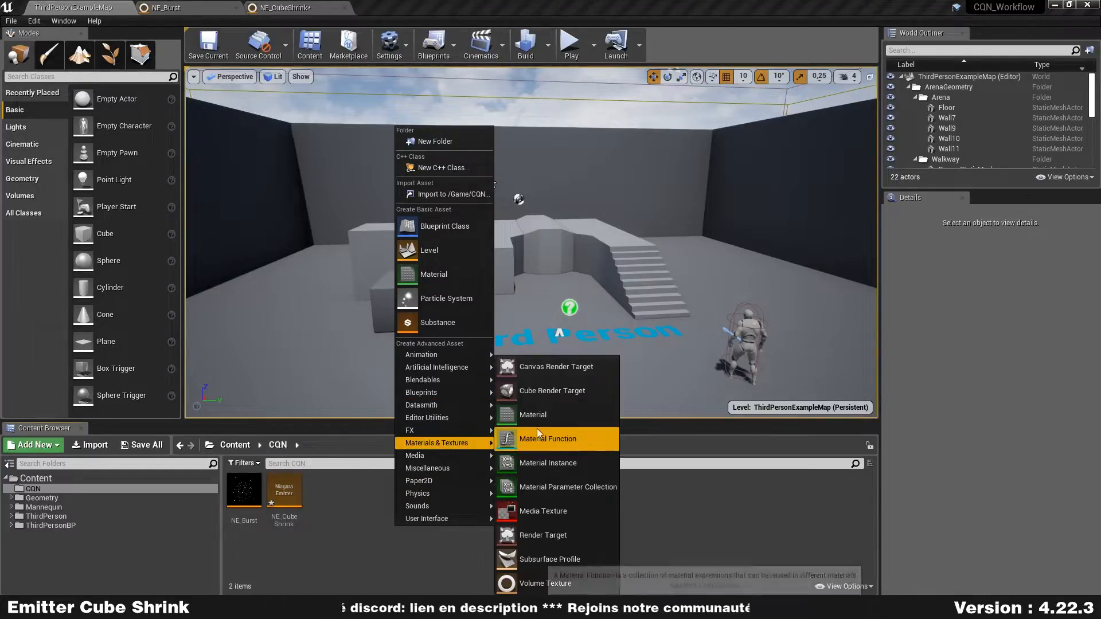
click(545, 415)
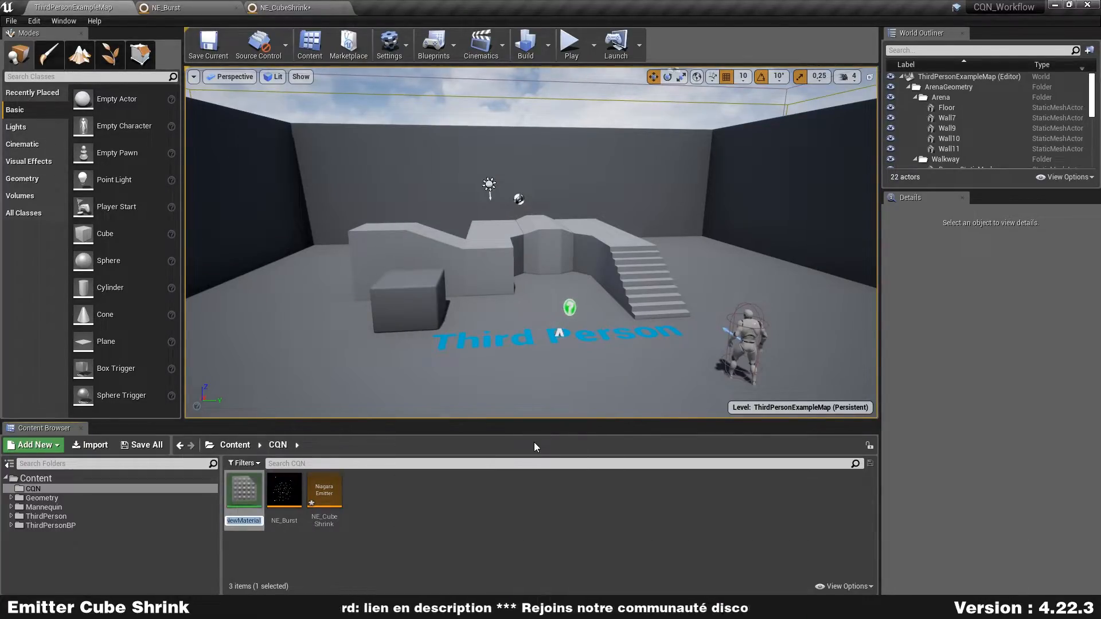
text(M_)
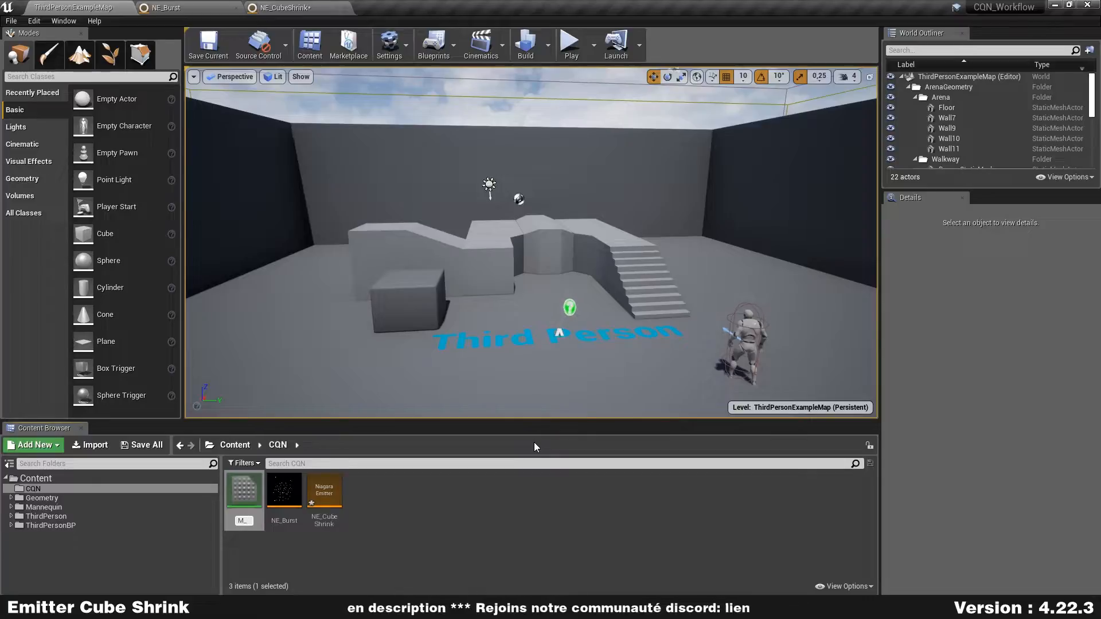
text(NiagaraCube)
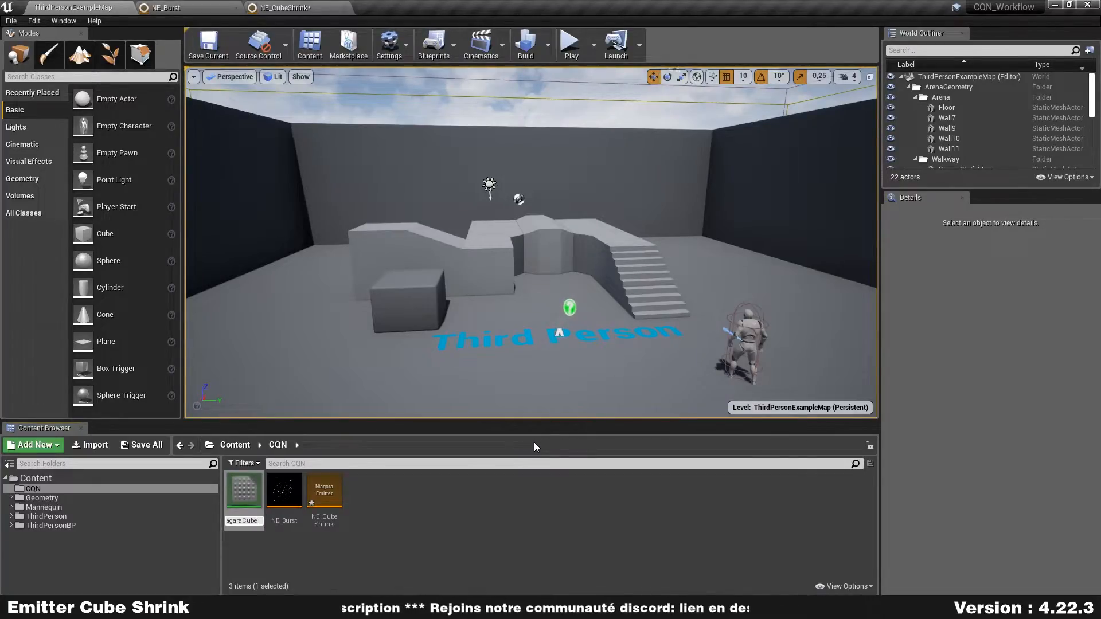
key(Return)
key(Return)
- Add a Particle Color node, connect its combined color output to Base Color, and align it with that input
right_drag(408, 296, 628, 229)
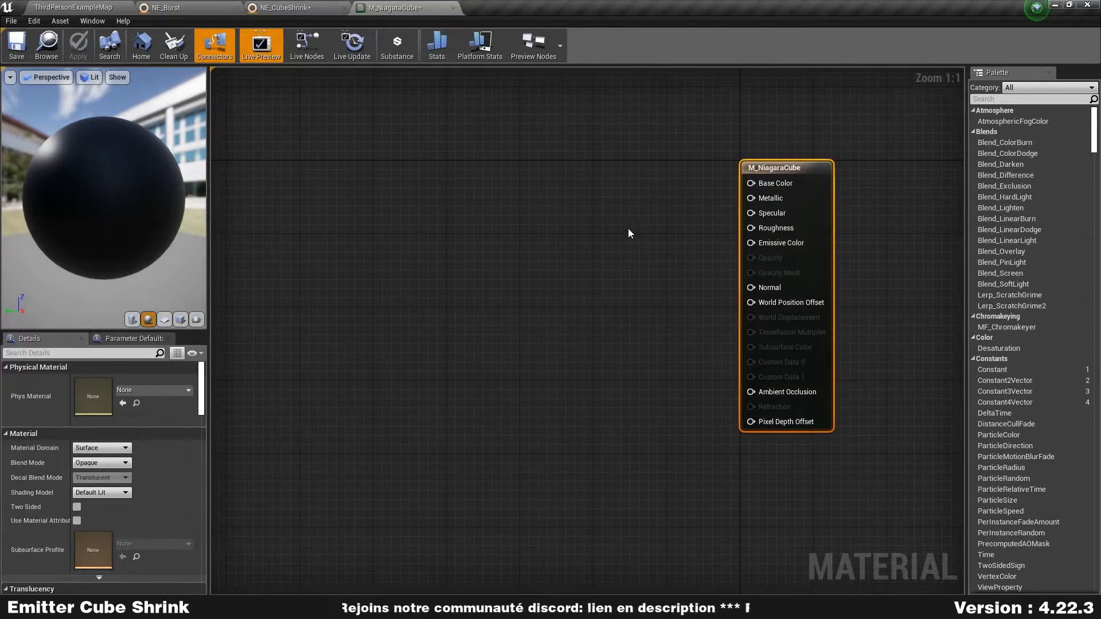
right_click(457, 176)
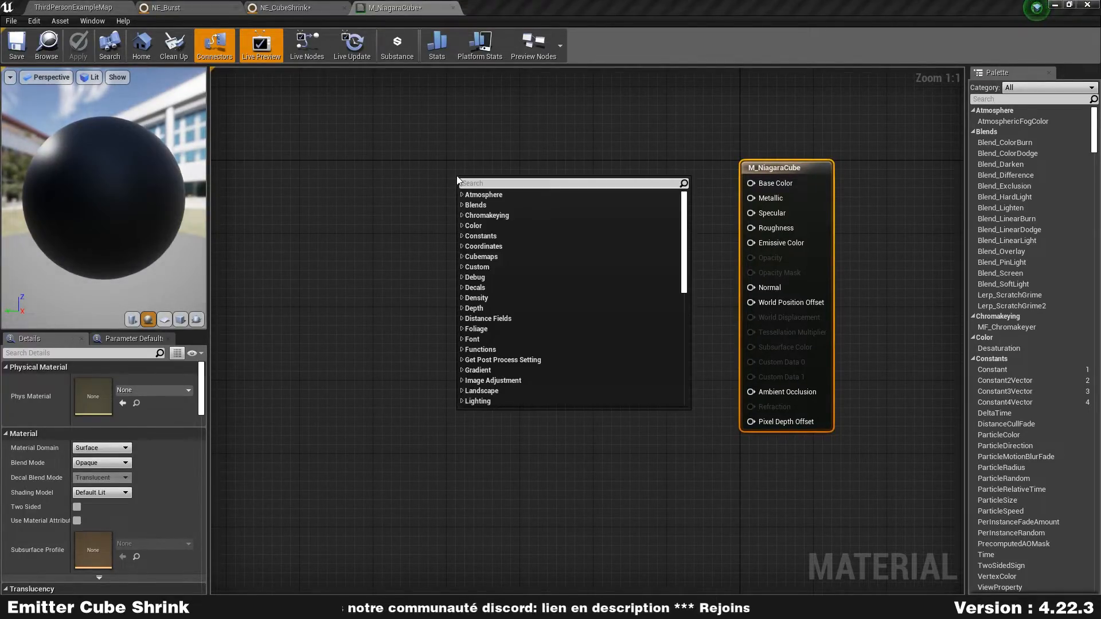
text(part)
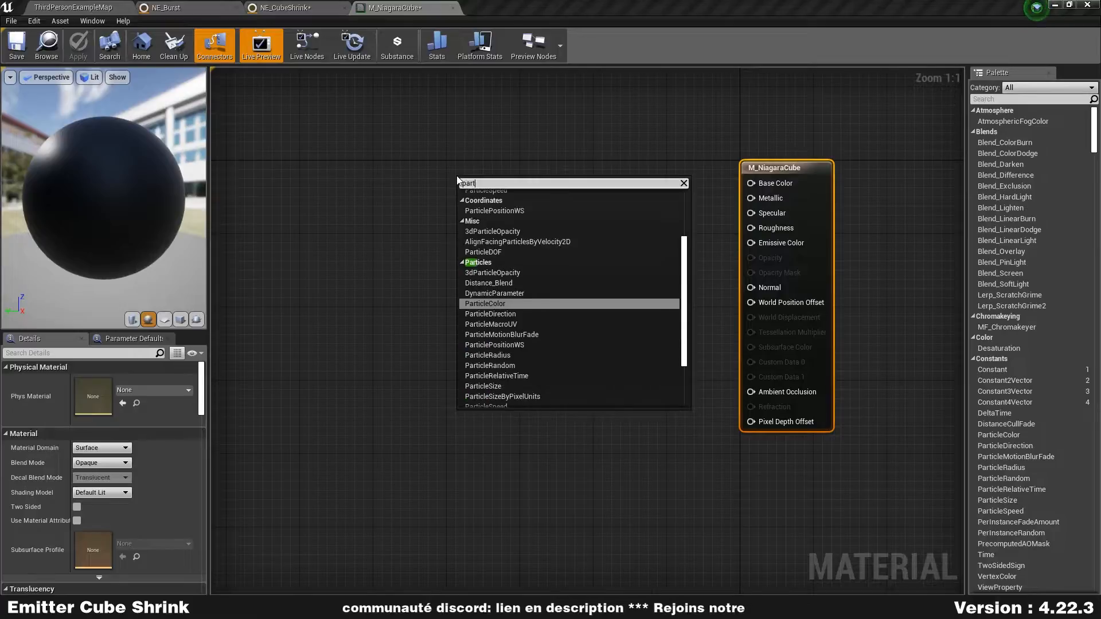
text(icle color)
key(Return)
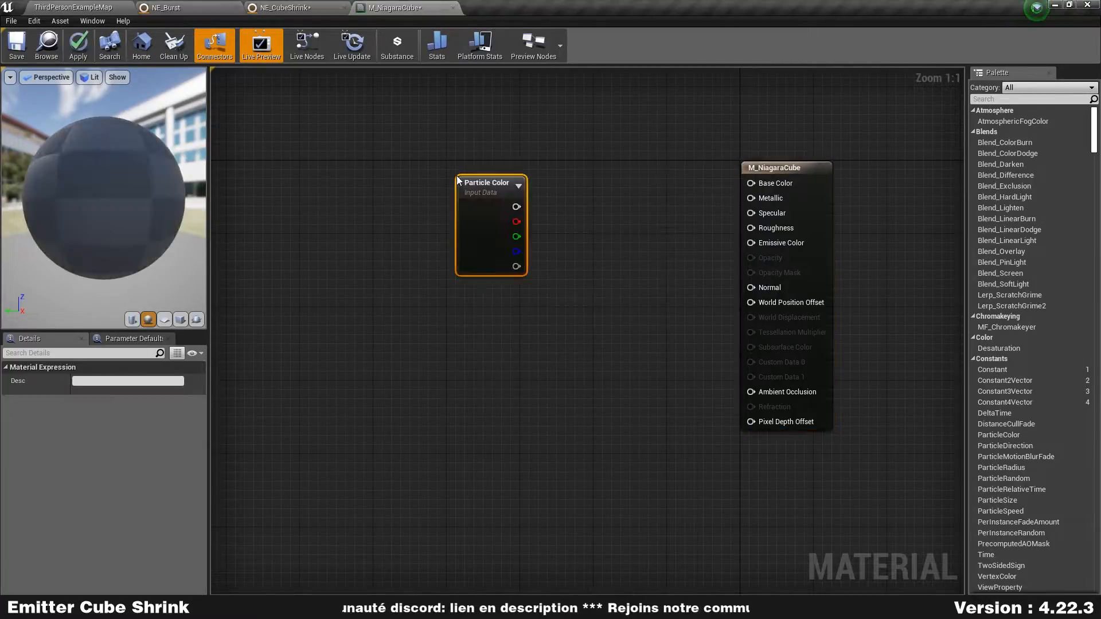
drag(516, 206, 773, 185)
click(566, 99)
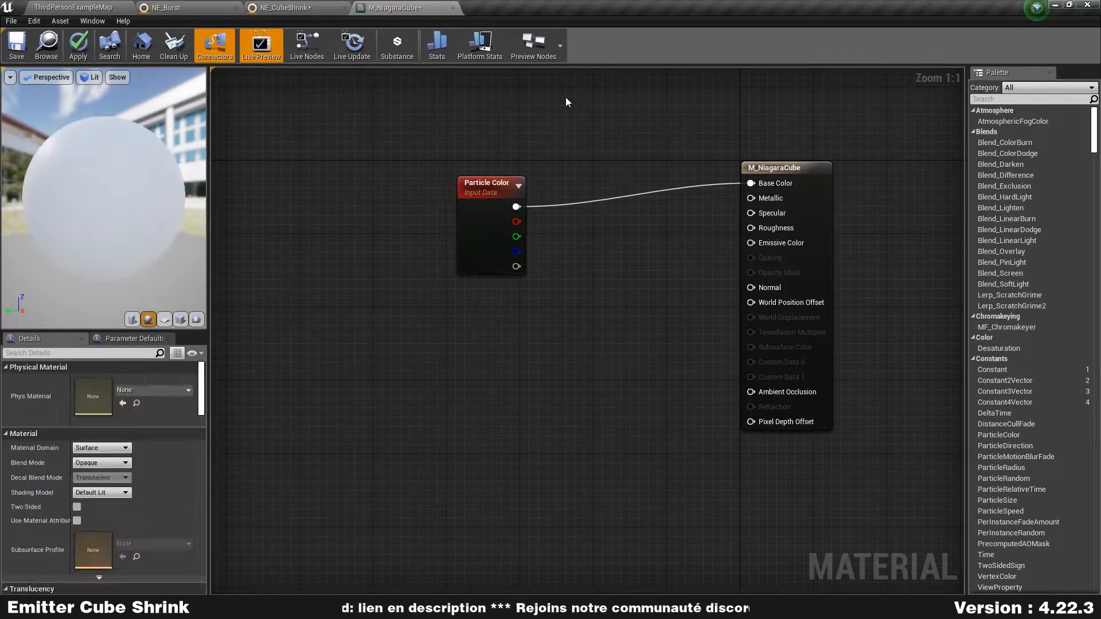
drag(478, 256, 559, 212)
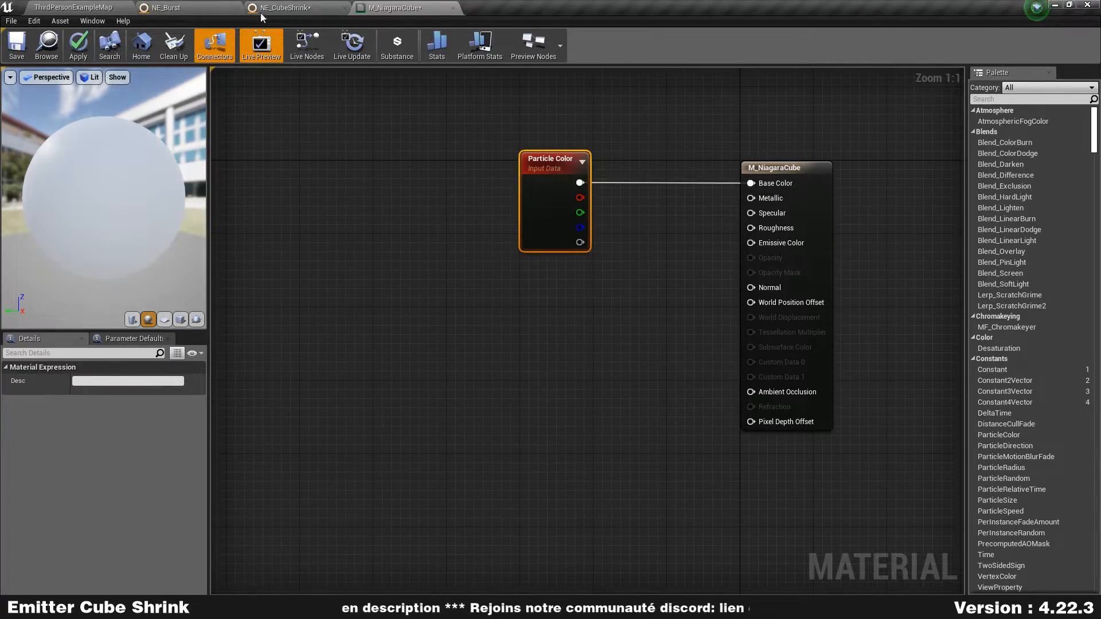
- Connect the Particle Color node to Emissive Color as well, and apply and save M_NiagaraCube
click(296, 8)
click(431, 8)
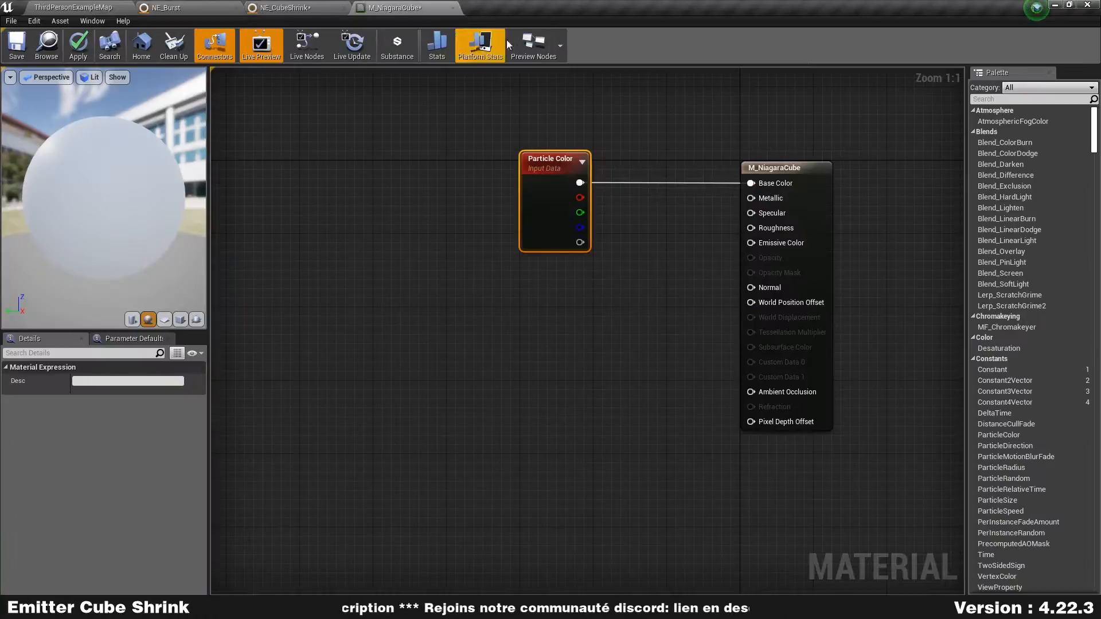
drag(580, 182, 770, 248)
click(644, 318)
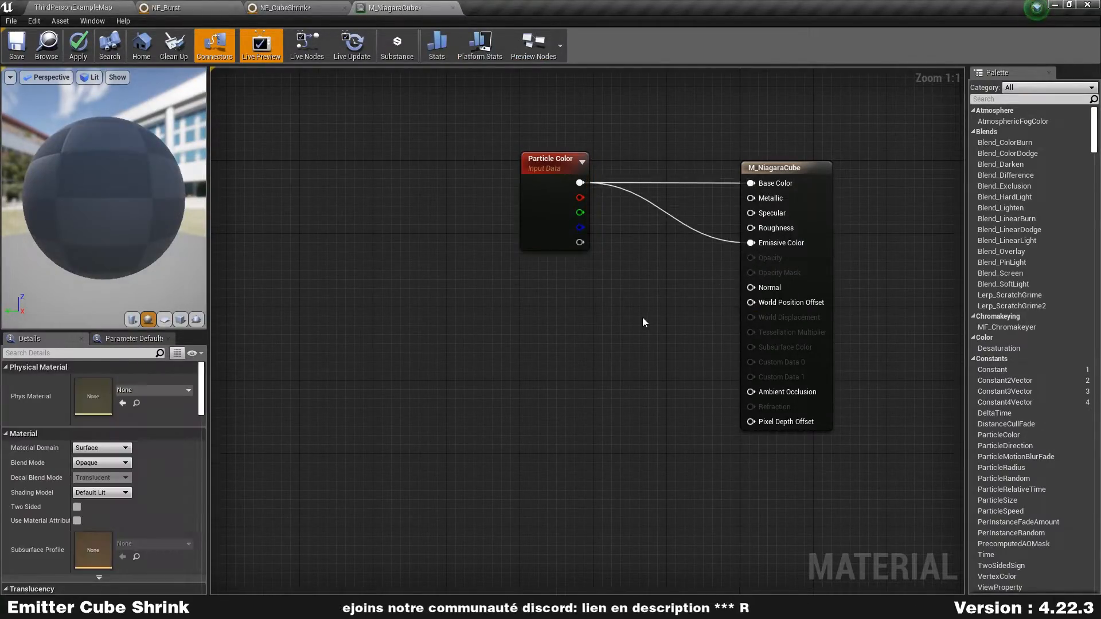
click(78, 46)
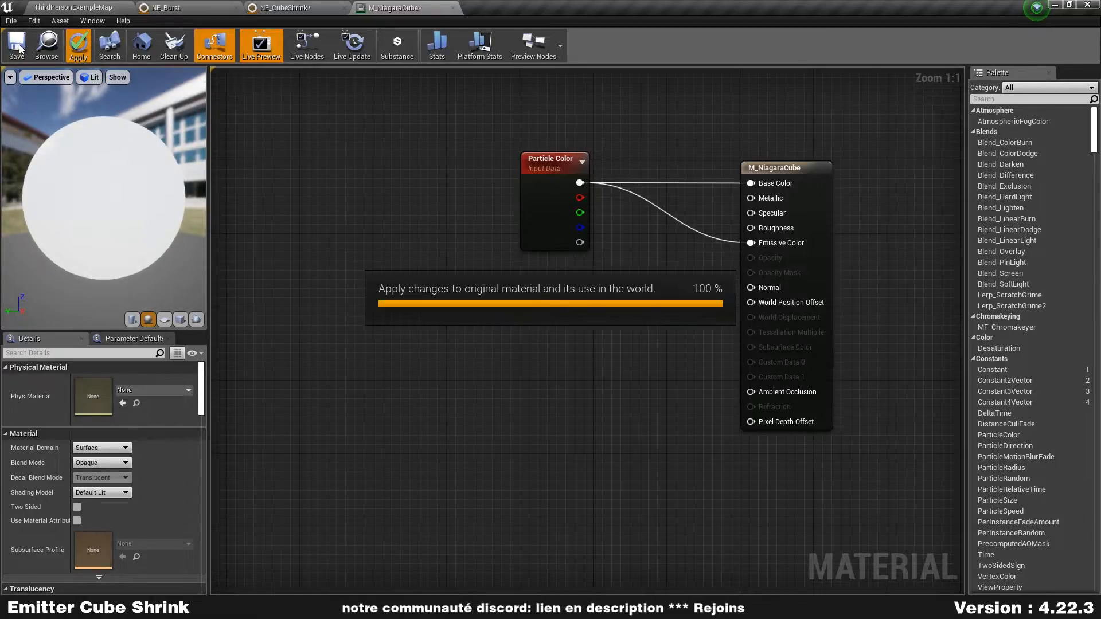
click(21, 48)
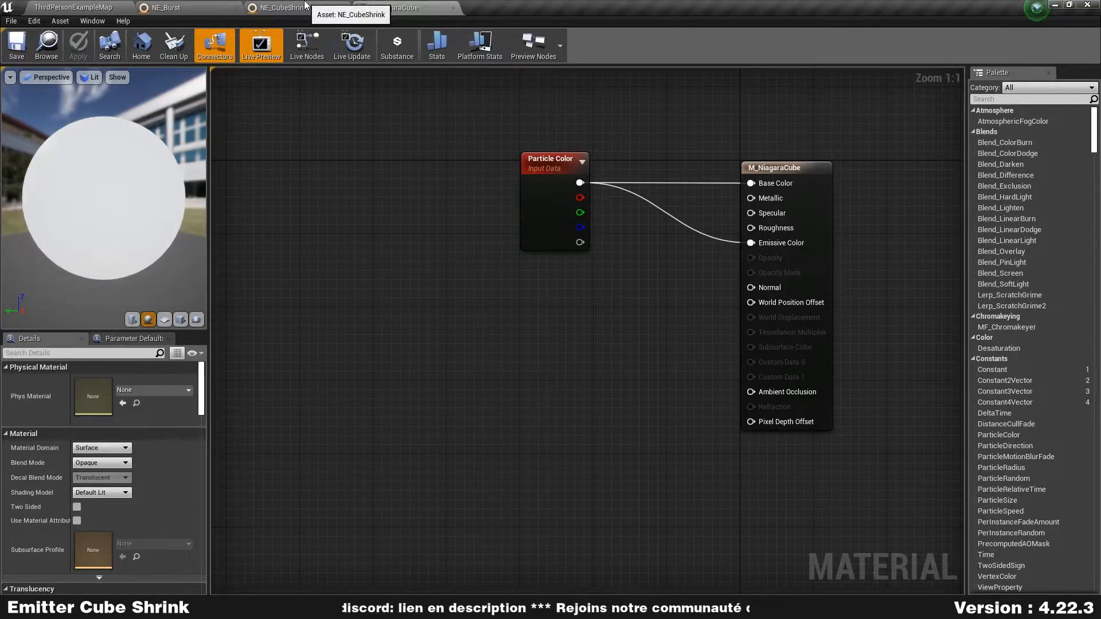
- Enable Override Materials on NE_CubeShrink's mesh renderer and add one element set to M_NiagaraCube
click(305, 5)
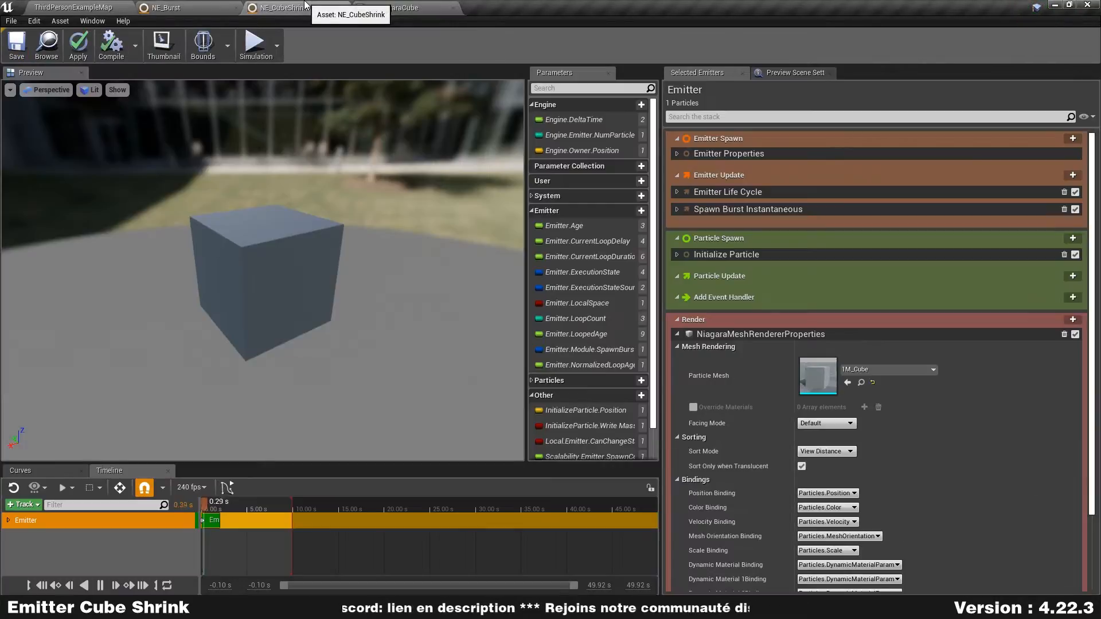
click(693, 408)
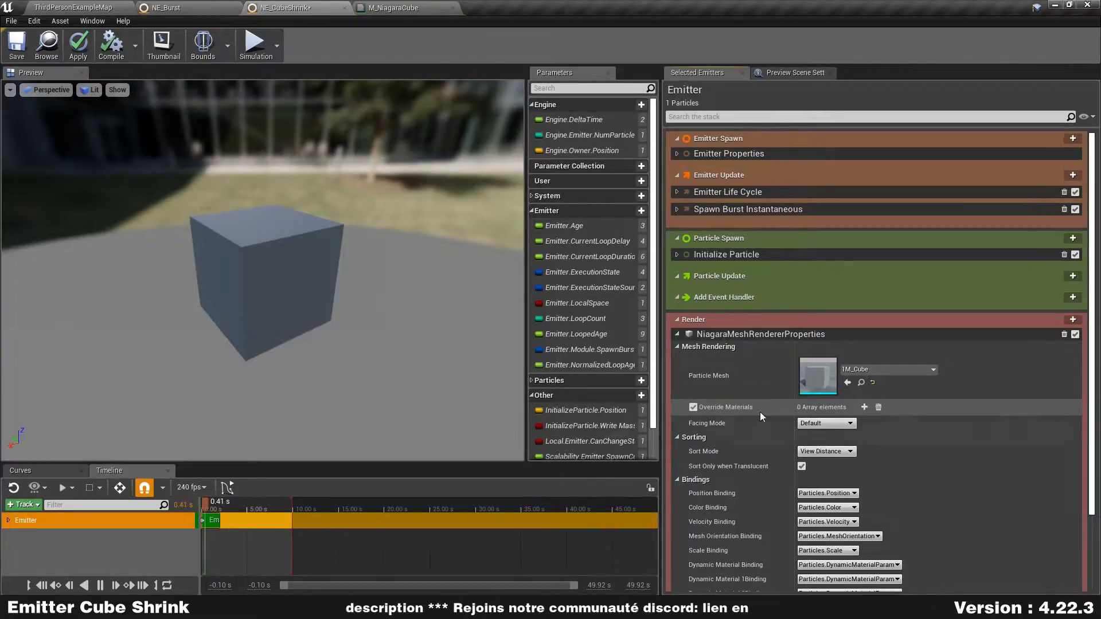
click(865, 407)
scroll(937, 408, down, 3)
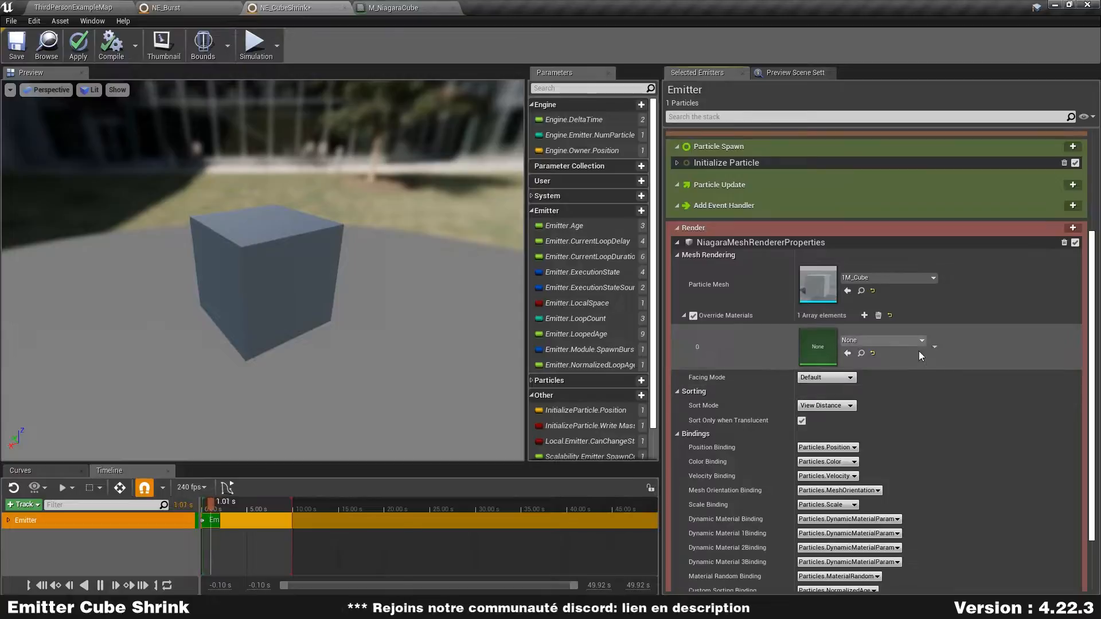
click(903, 342)
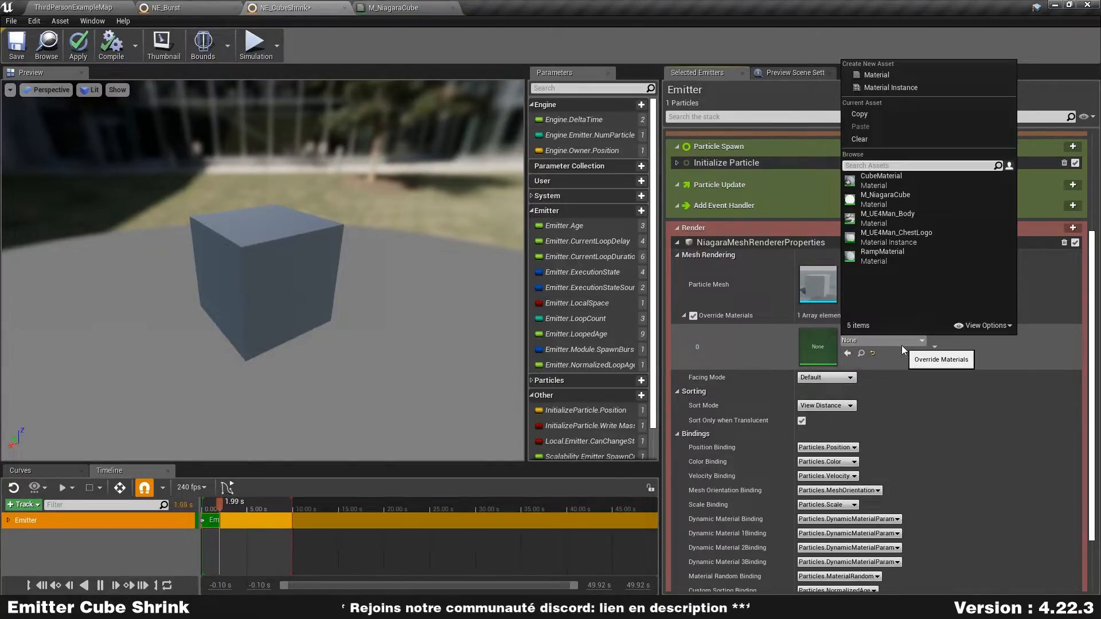
click(918, 202)
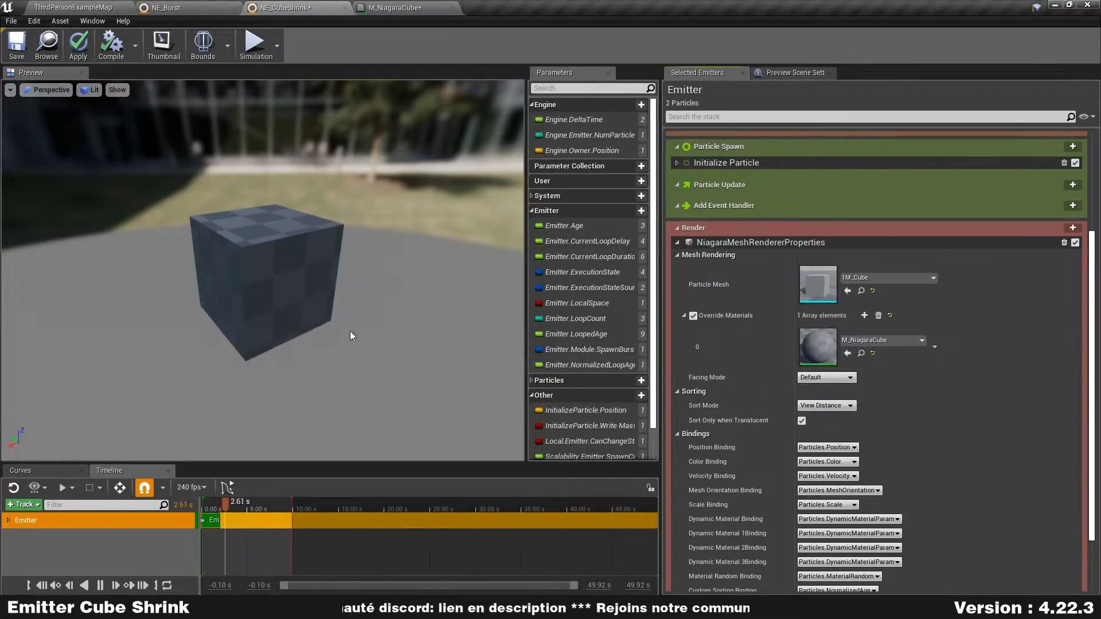
- Save the M_NiagaraCube material again and apply the changes to the NE_CubeShrink emitter
click(378, 8)
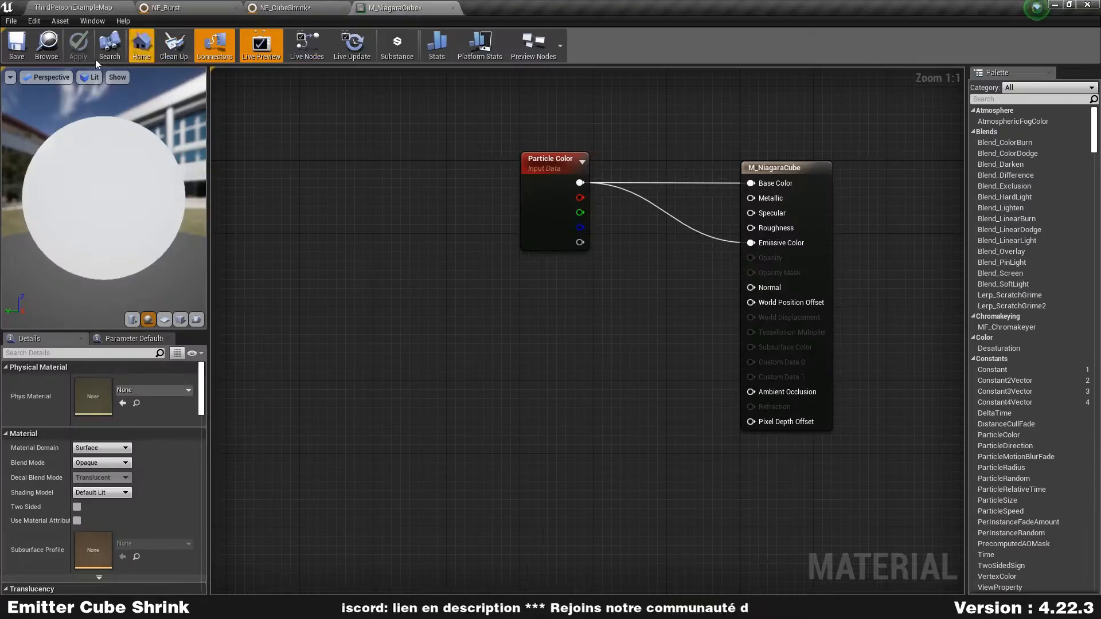
click(17, 45)
click(285, 7)
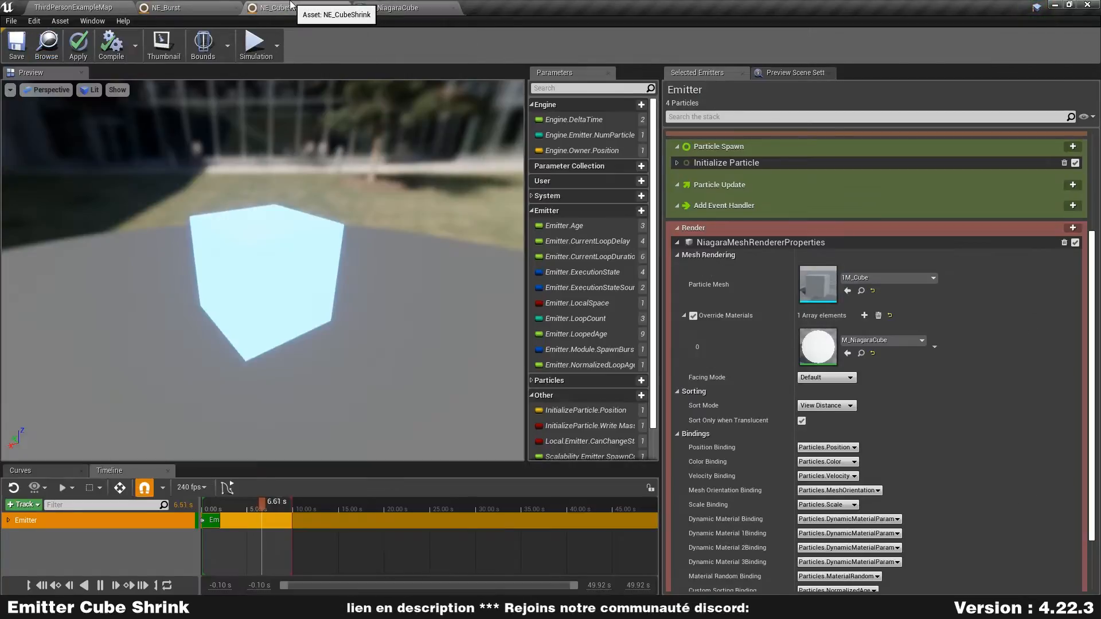
click(78, 43)
- Expand the Initialize Particle module and review its attributes alongside the mesh renderer settings
scroll(728, 338, up, 3)
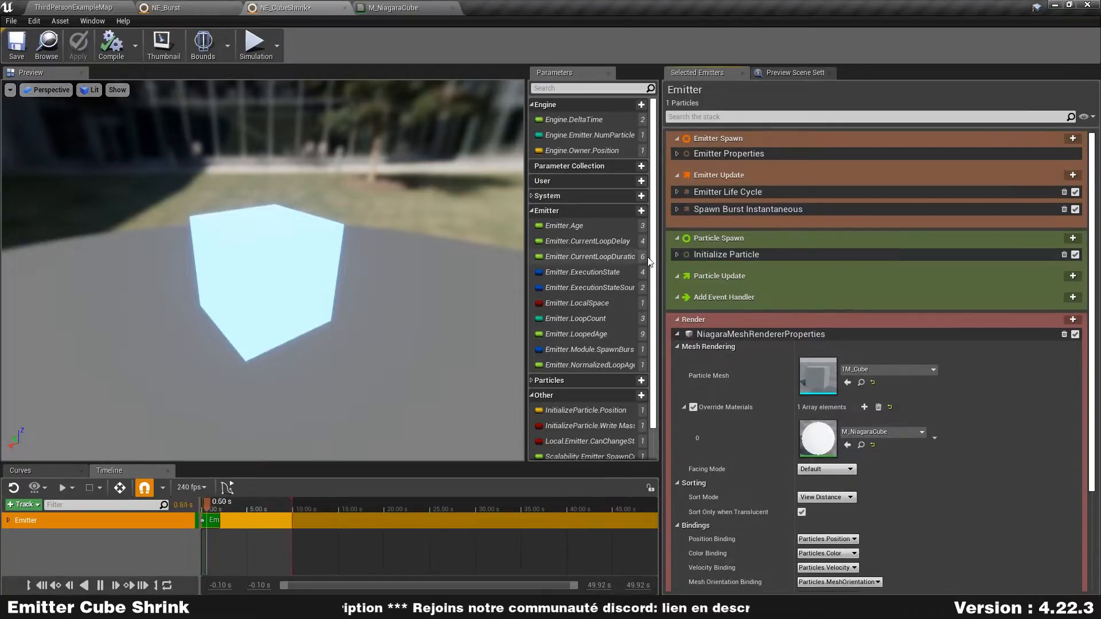
click(676, 254)
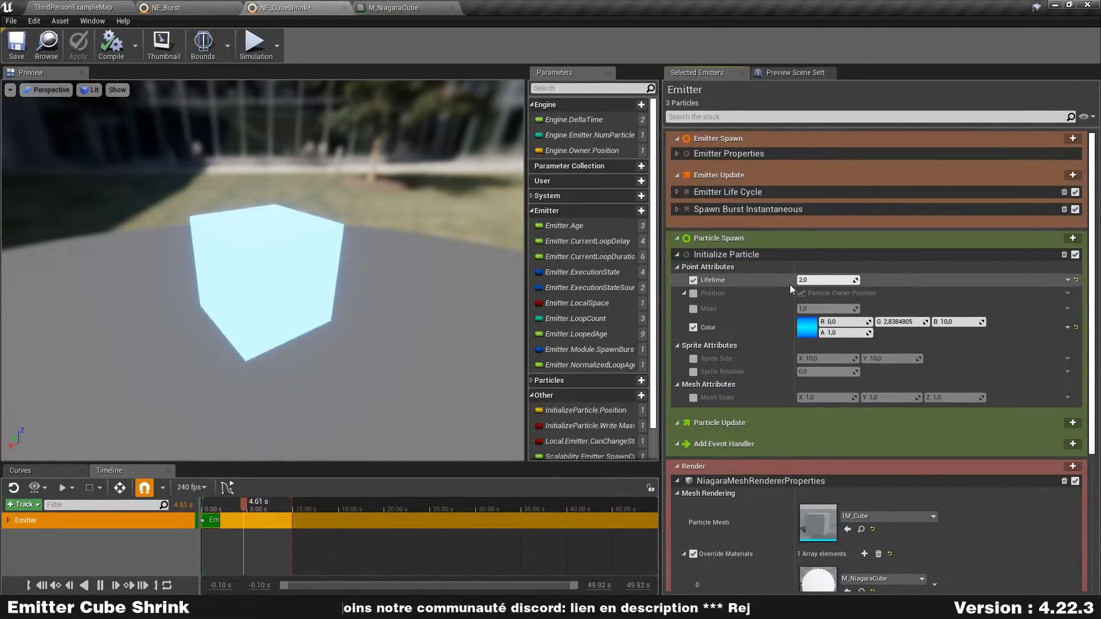
scroll(778, 305, down, 3)
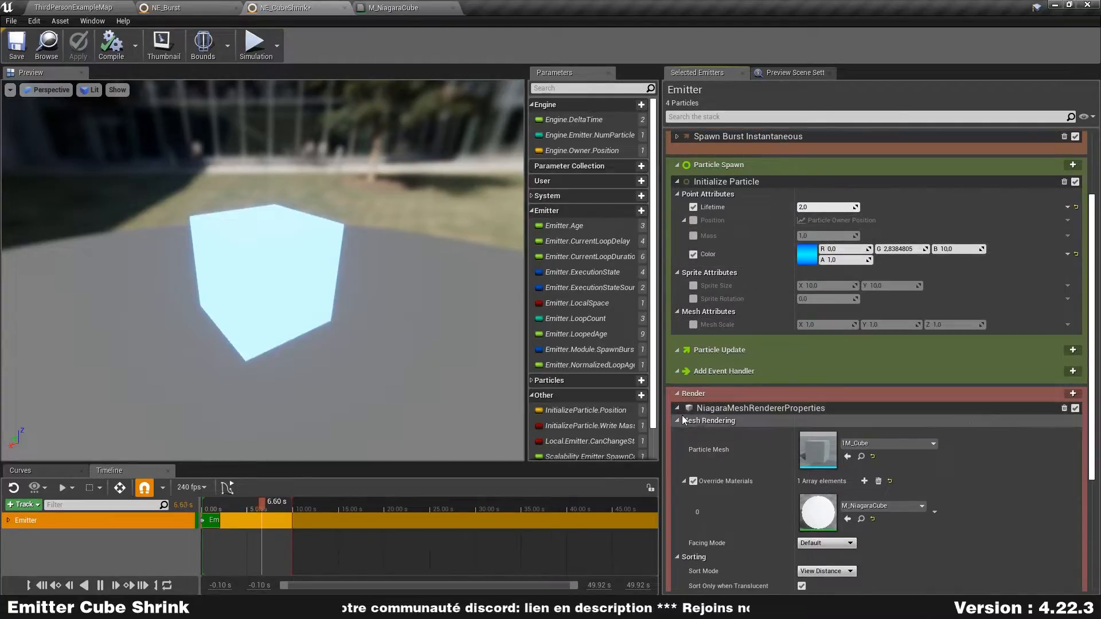
- Collapse the mesh renderer properties and reduce all of the emitter's modules to their headers
click(679, 411)
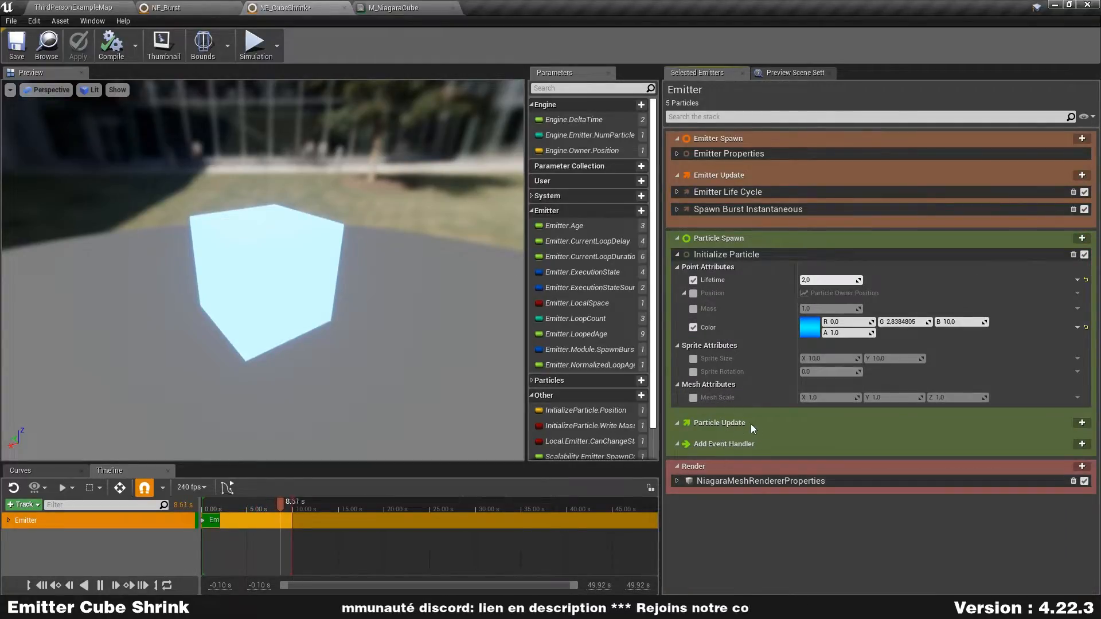
right_click(826, 94)
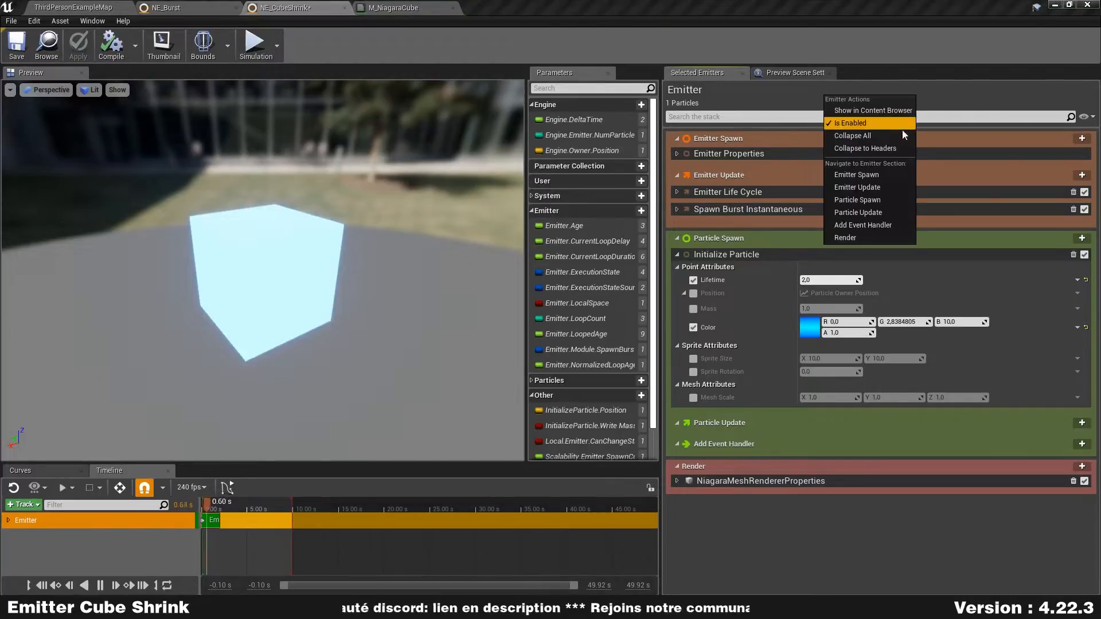
click(869, 148)
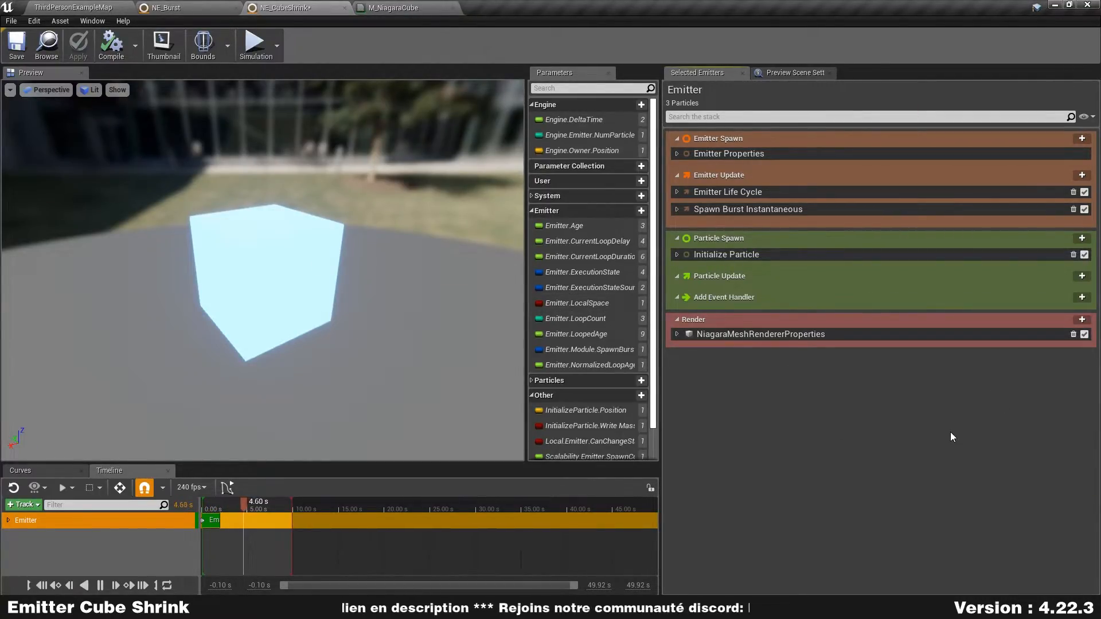
- Add a Mesh Rotation Rate module to Particle Update and fix its dependency issue by adding Update Age
click(1082, 277)
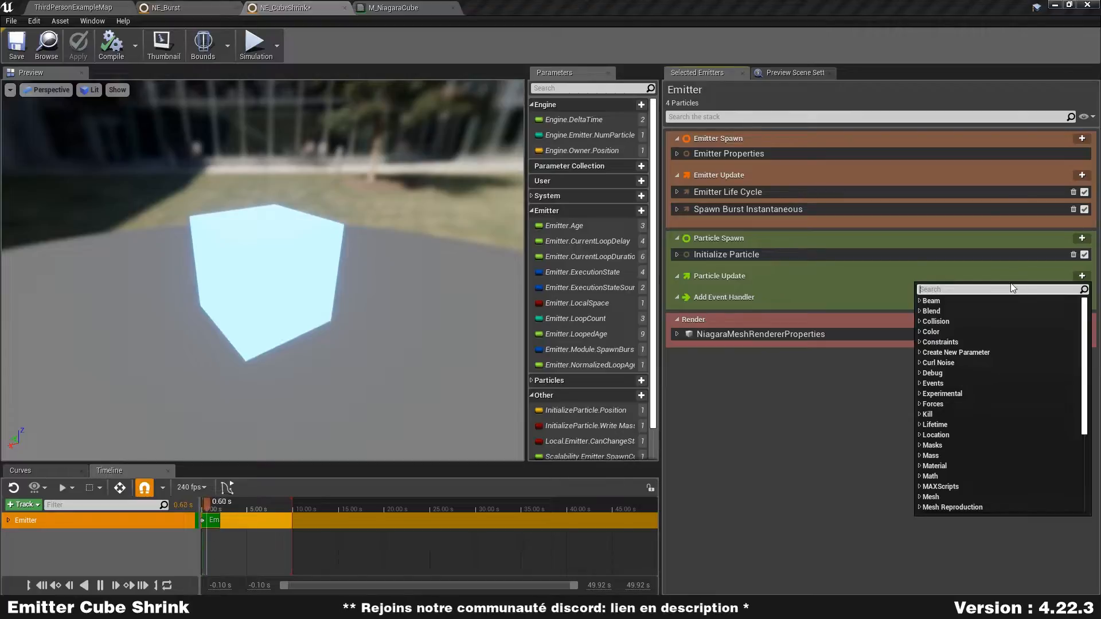
text(ro)
key(BackSpace)
key(BackSpace)
text(ta)
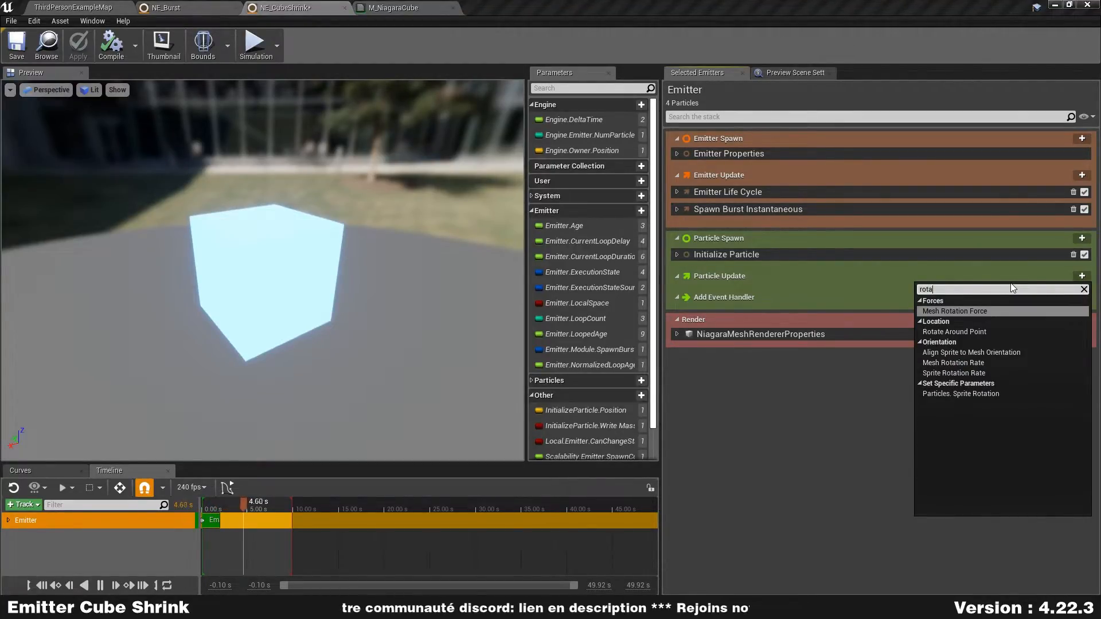
click(999, 367)
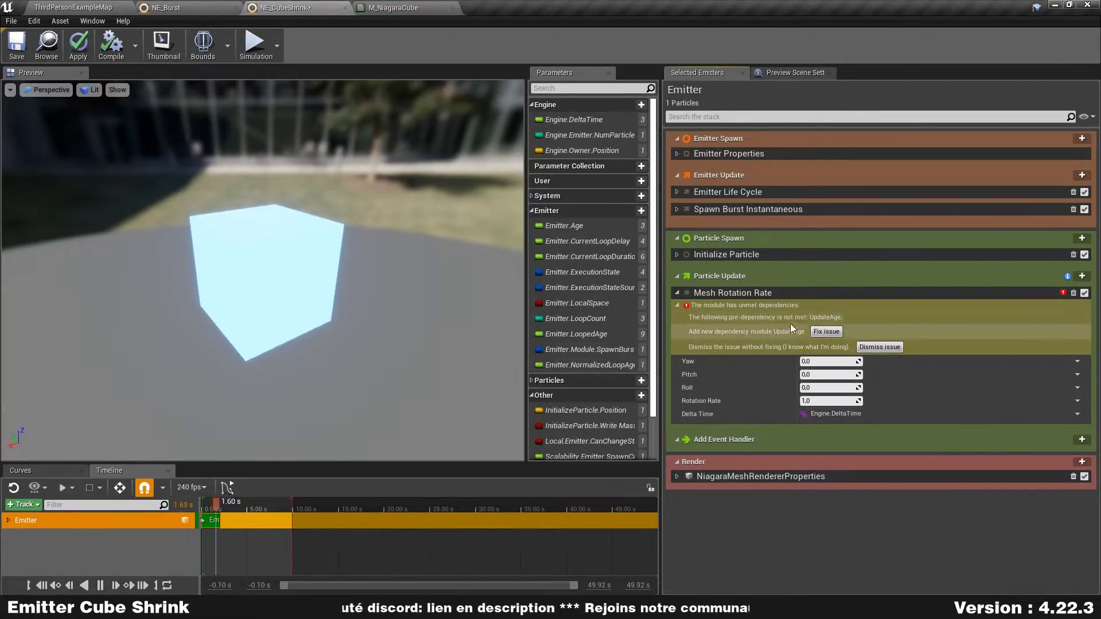
click(826, 332)
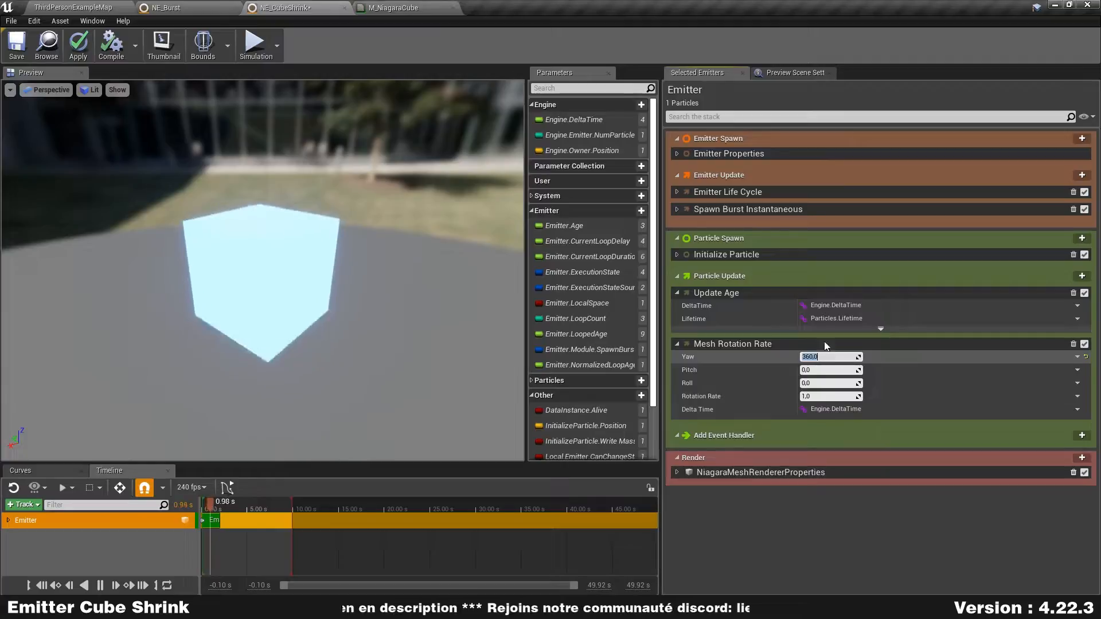
- Set the Mesh Rotation Rate yaw to 360, and apply and save the NE_CubeShrink emitter
key(Return)
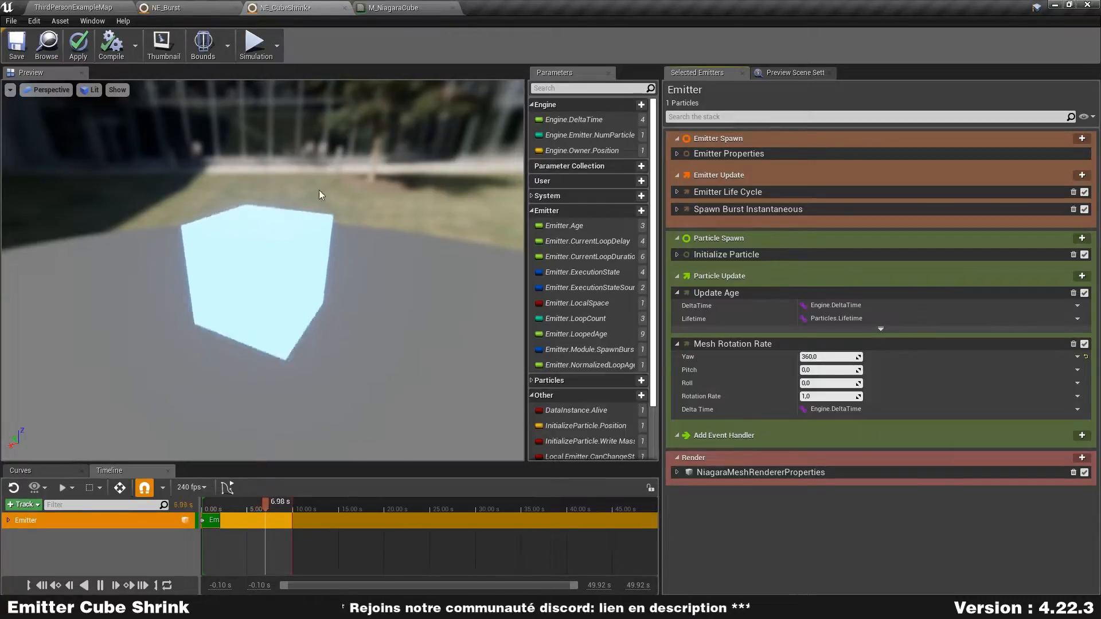
click(677, 254)
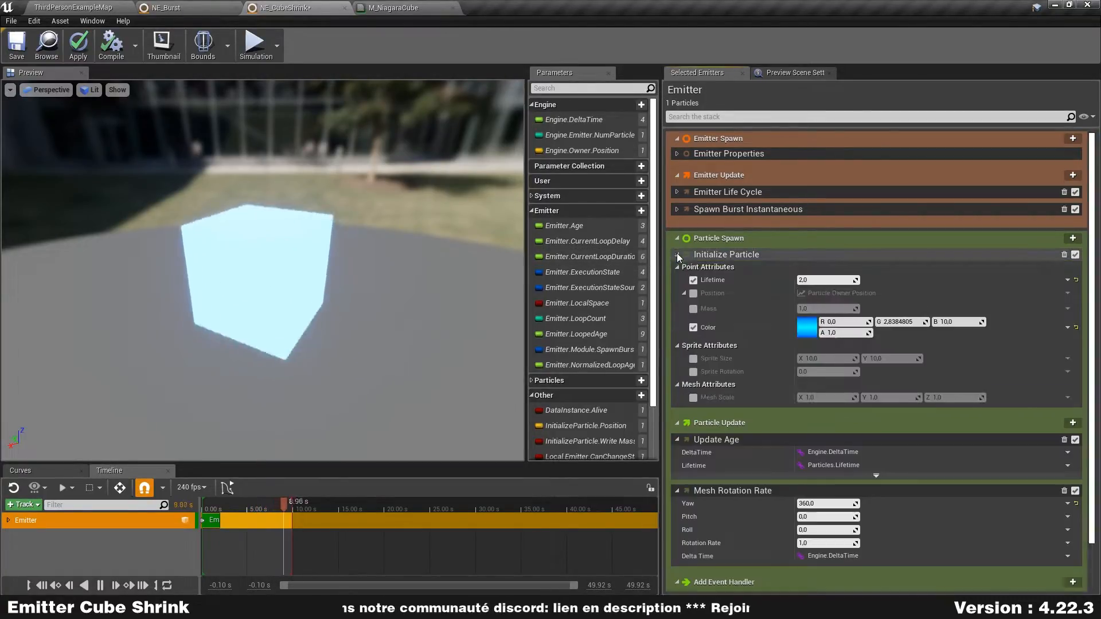
click(677, 255)
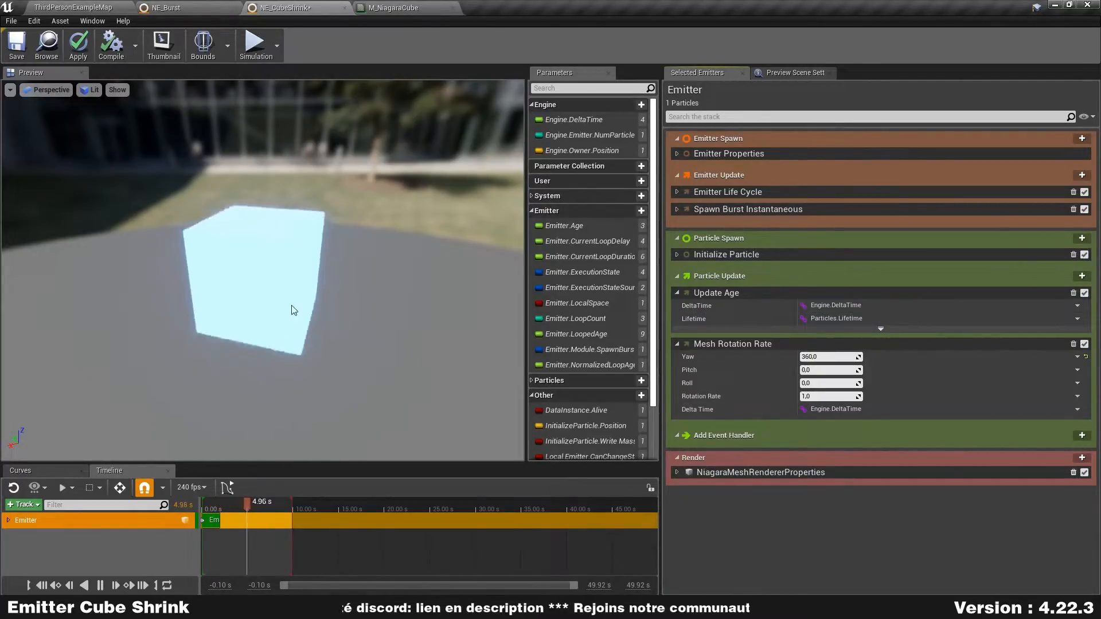
click(78, 45)
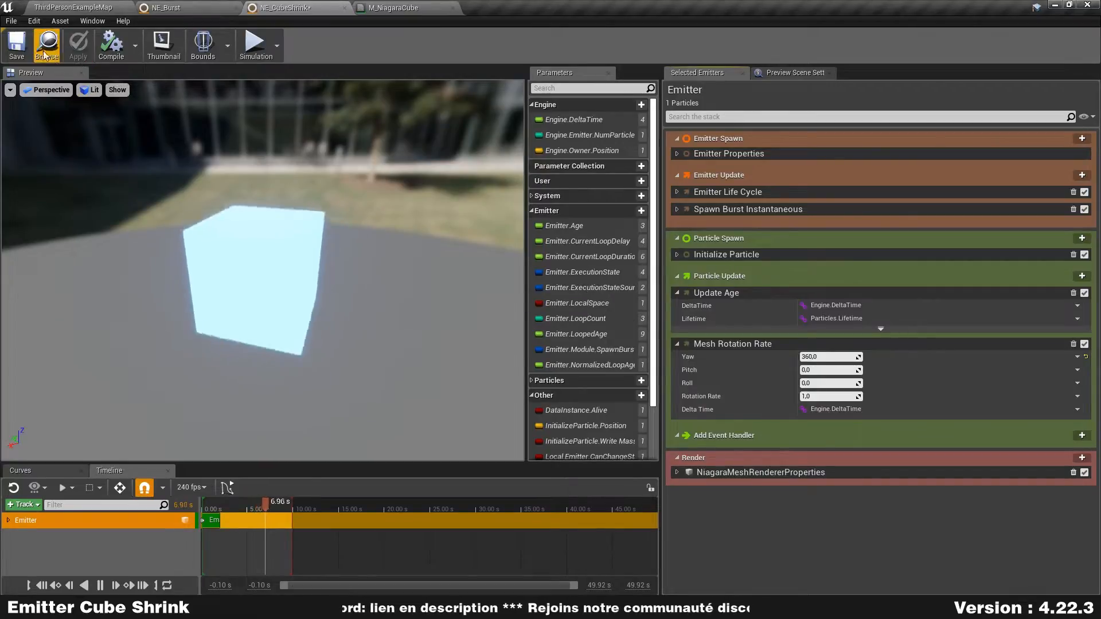
click(24, 43)
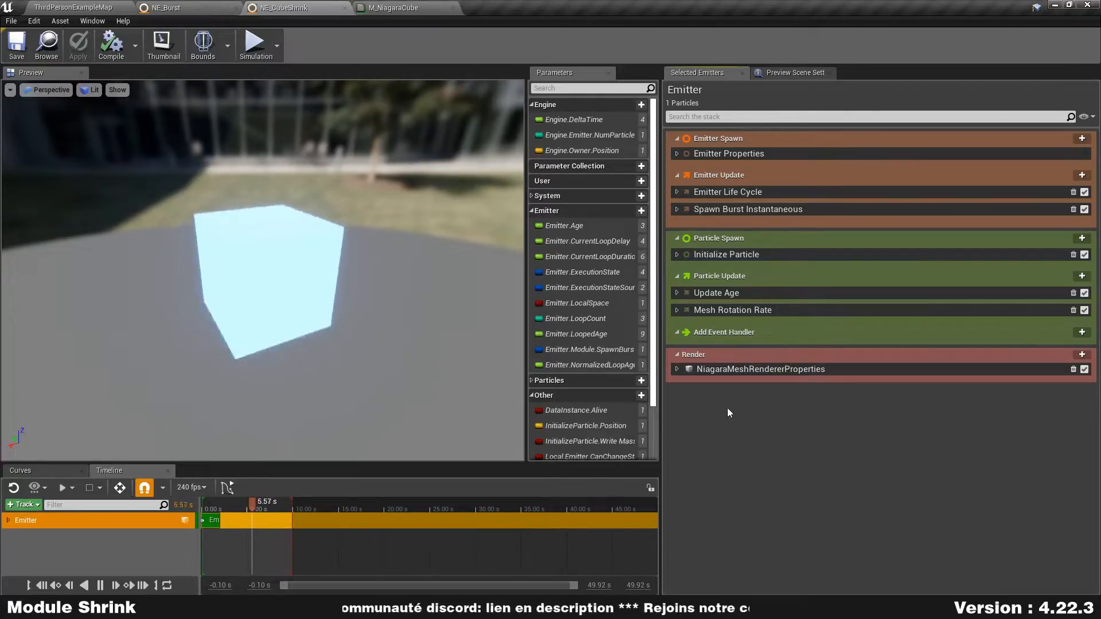
- Create a Niagara Module Script named NMS_Shrink in the level editor's CQN content folder and open it
click(74, 7)
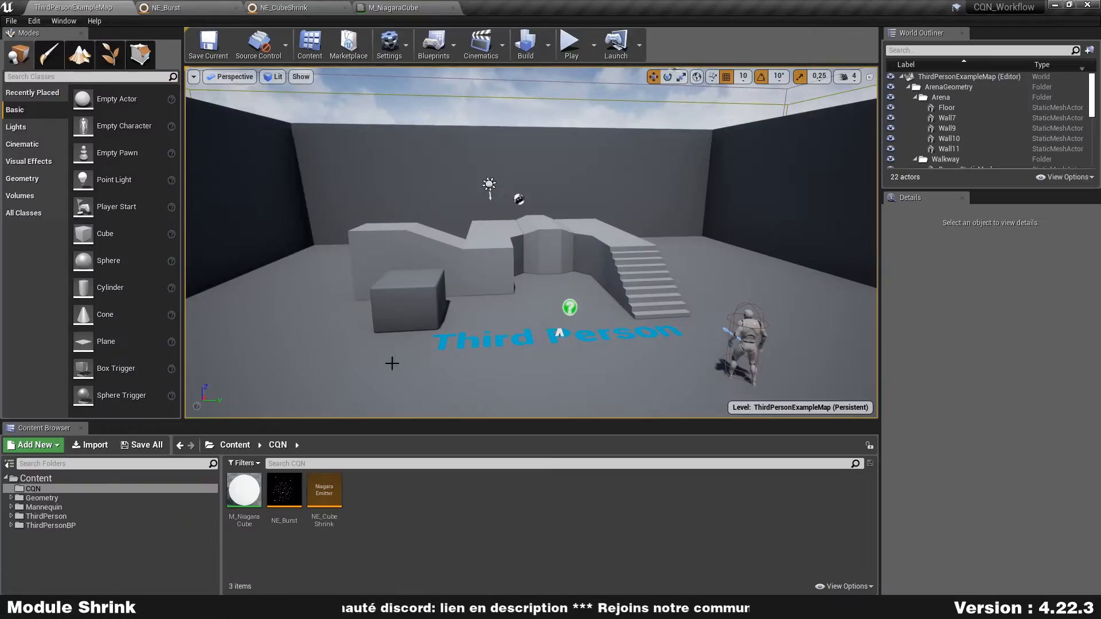
right_click(412, 501)
mouse_move(466, 403)
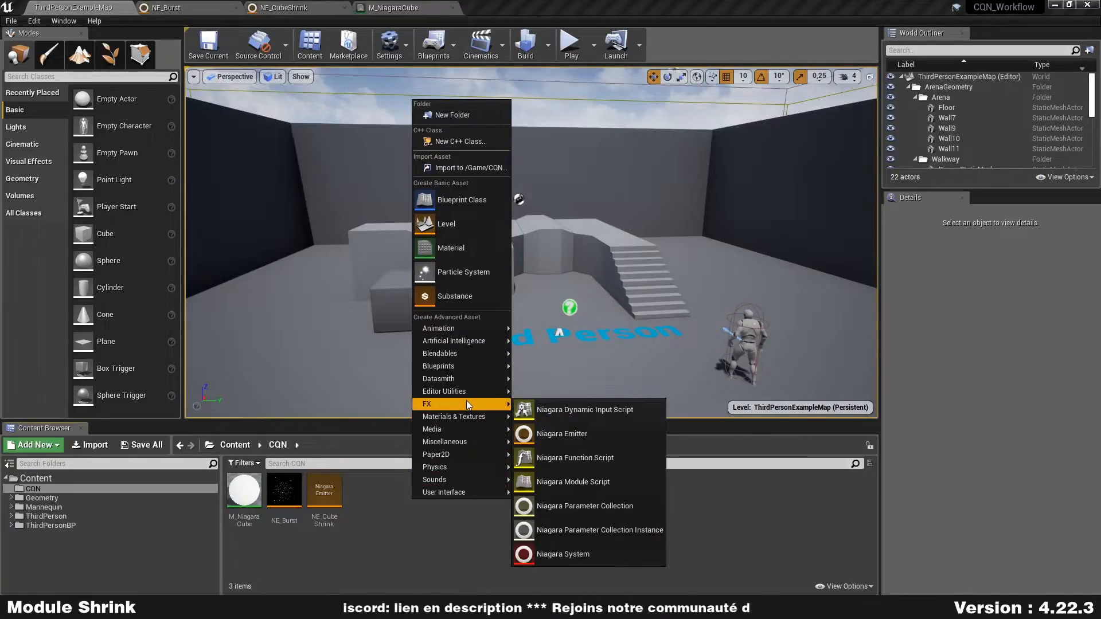
click(610, 486)
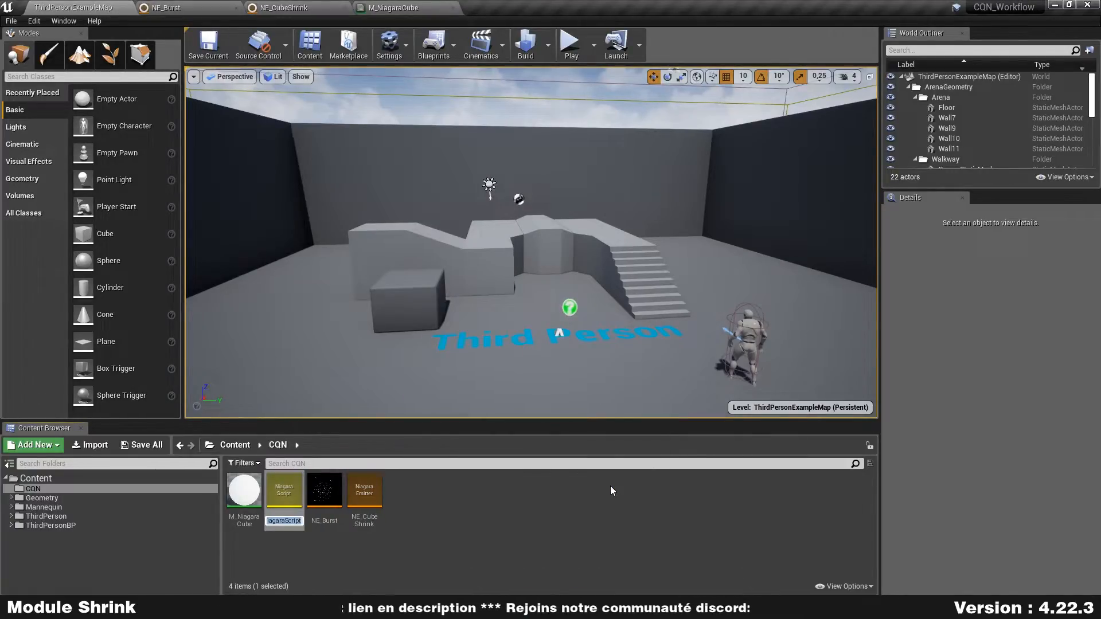
text(NM)
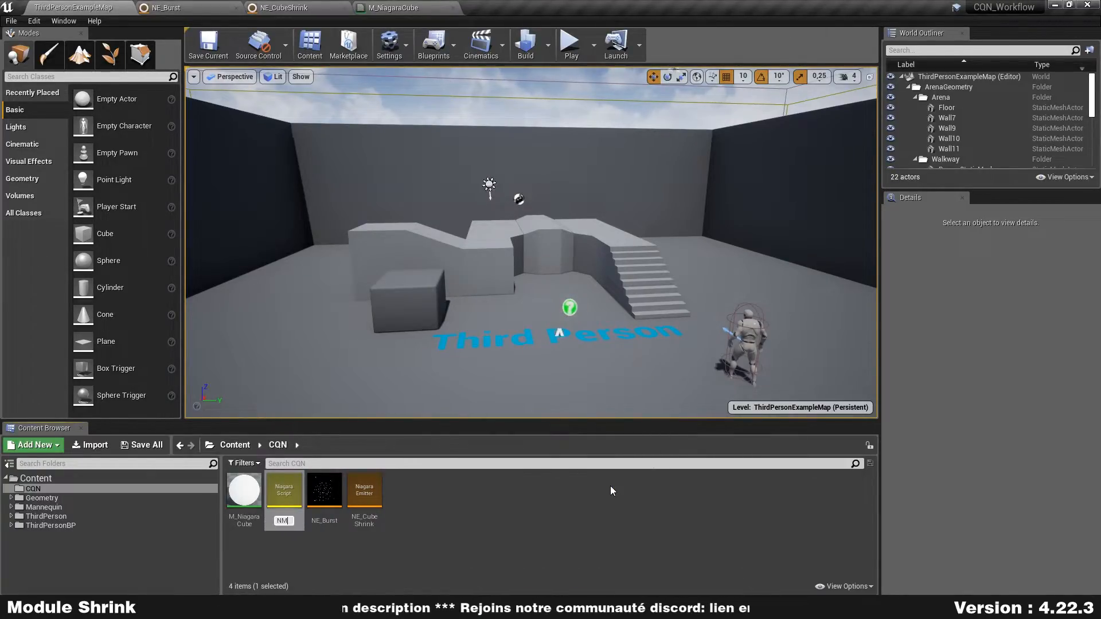
text(S_Shrink)
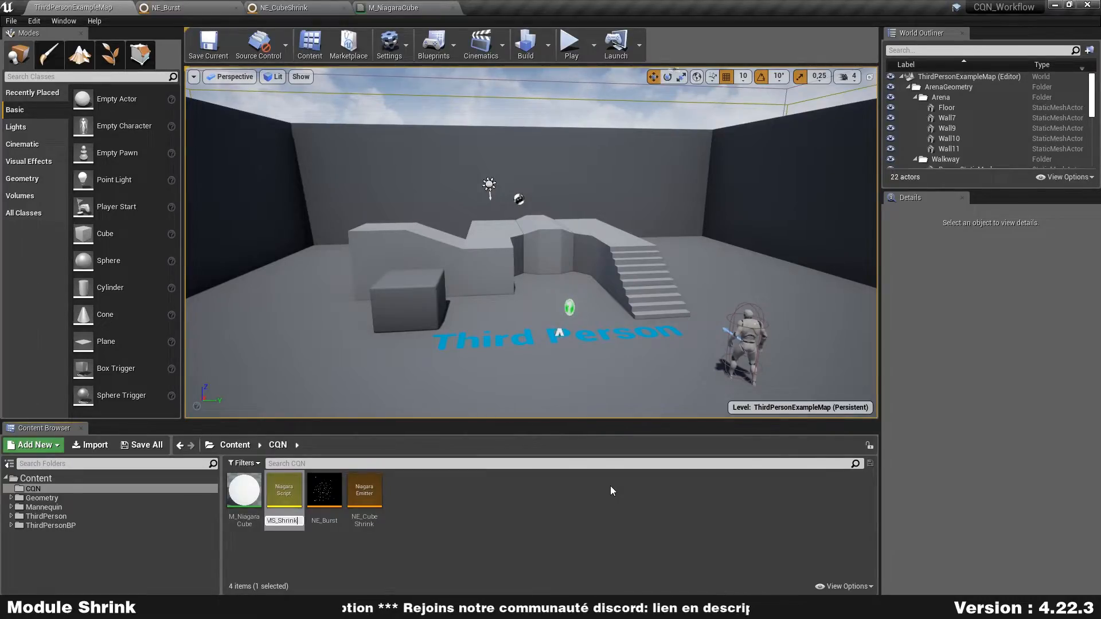
key(Return)
key(Return)
right_drag(610, 486, 689, 528)
right_drag(713, 424, 699, 339)
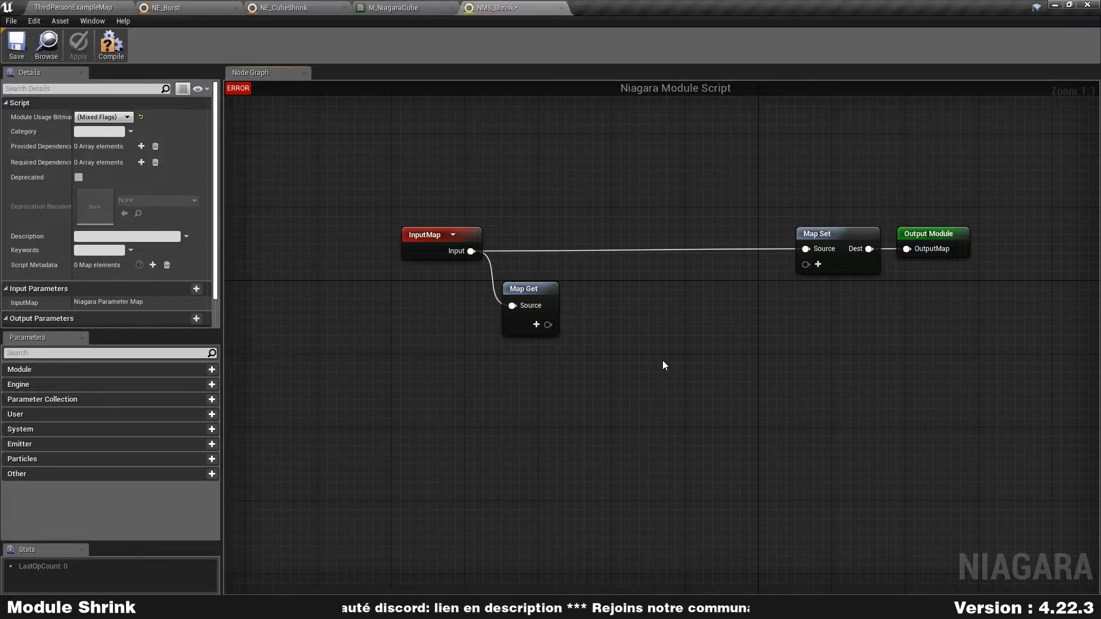
- Limit the script's Module Usage Bitmask to Module and Particle Update Script, disabling Particle Event, Spawn and Spawn Interpolated
click(110, 118)
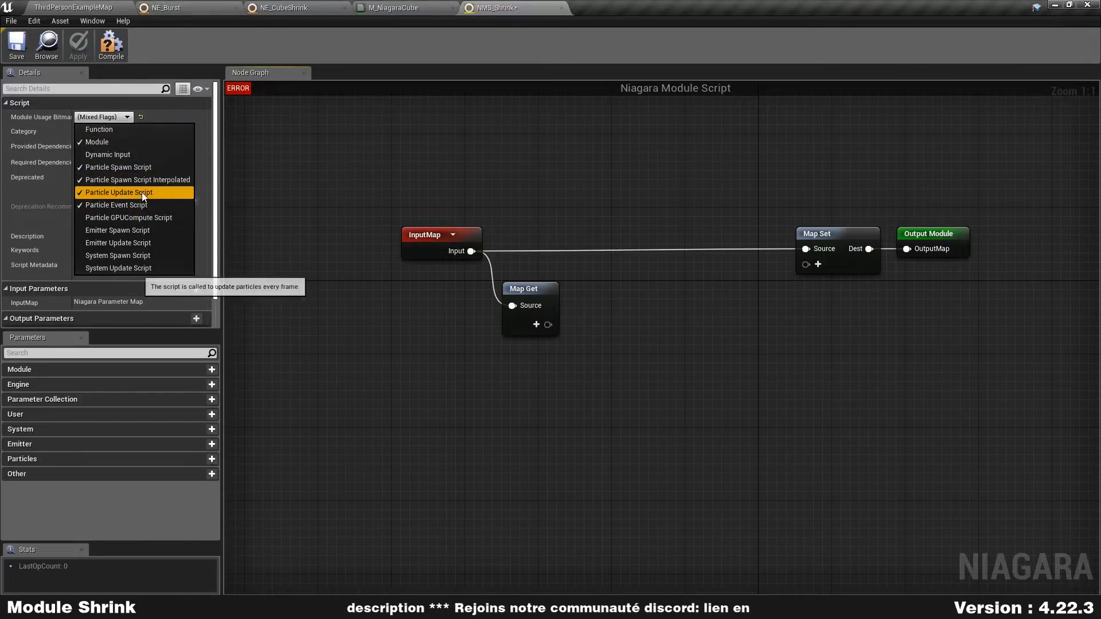
click(129, 205)
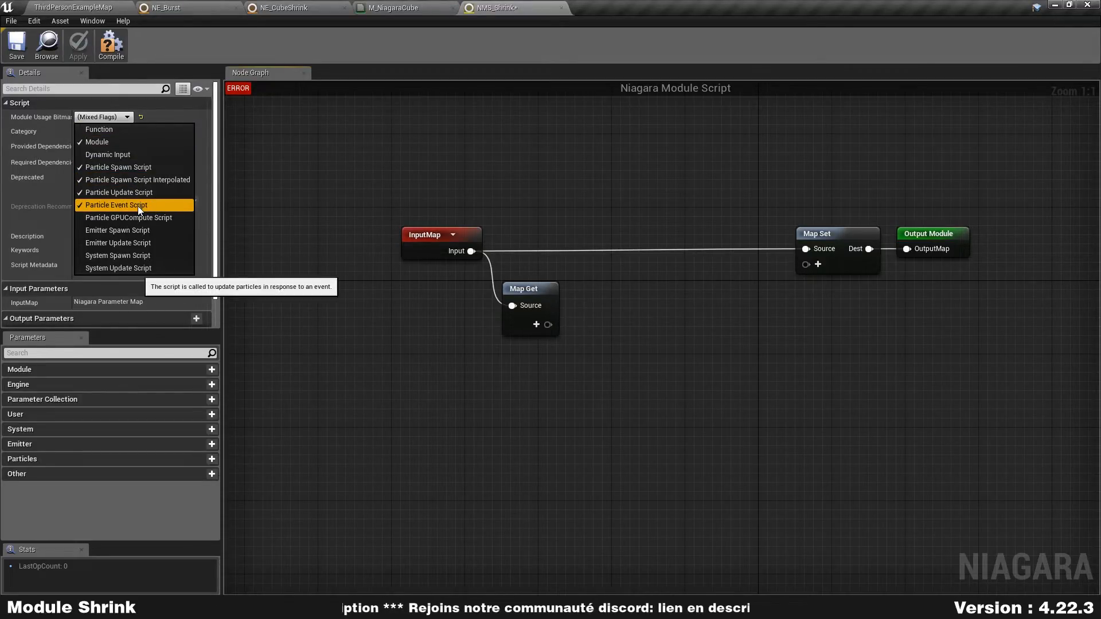
click(138, 181)
click(137, 167)
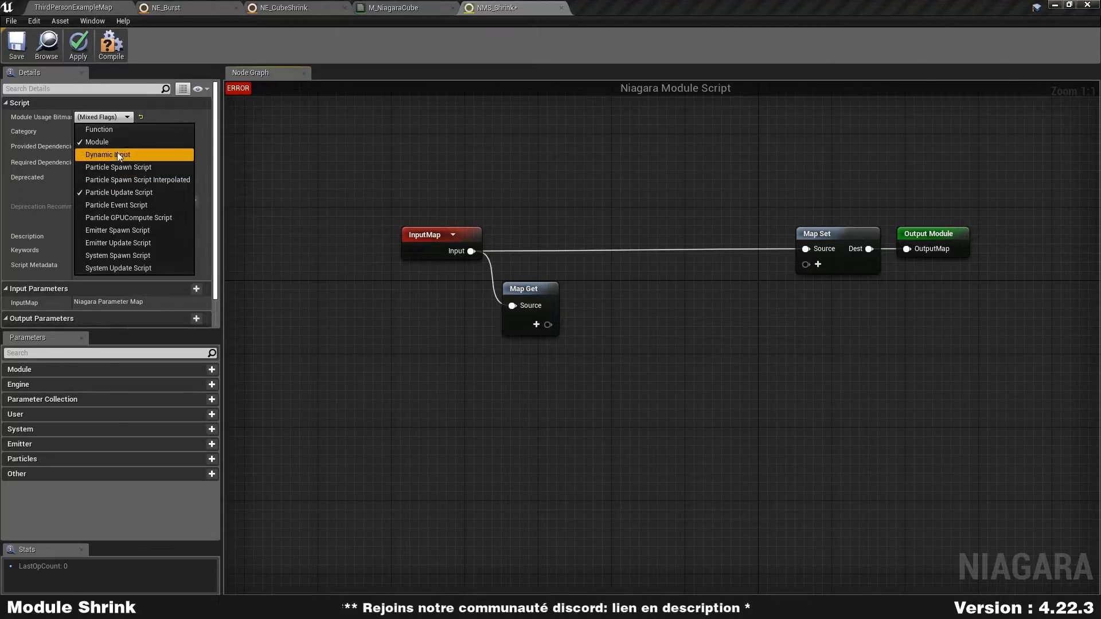
click(298, 197)
- Set the module script's category to the author's name and glance at the NE_CubeShrink module stack
click(102, 133)
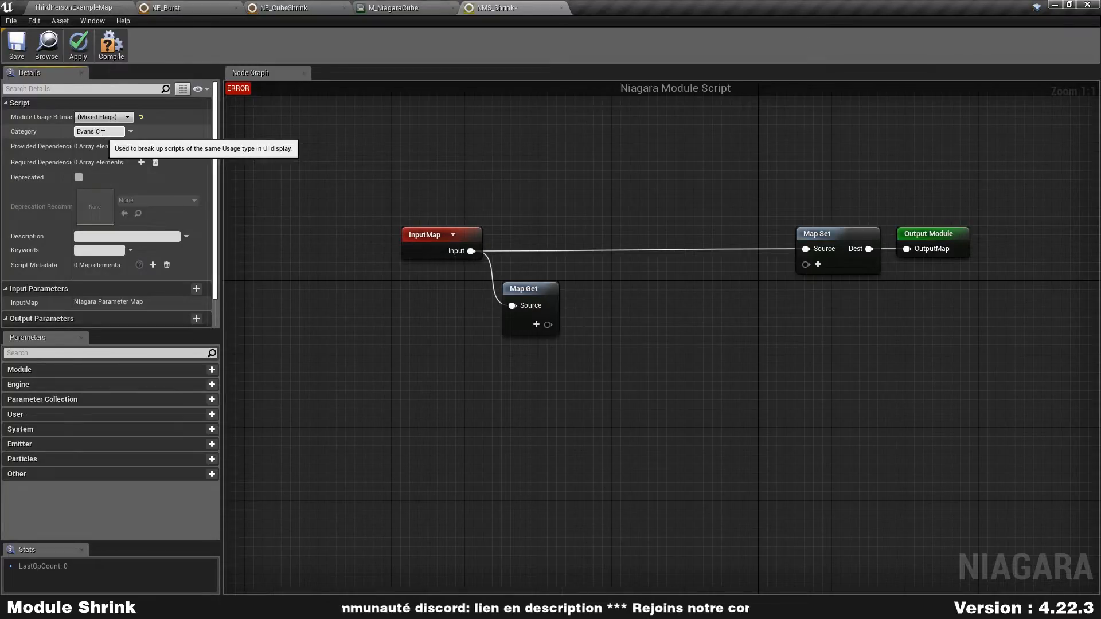
click(102, 132)
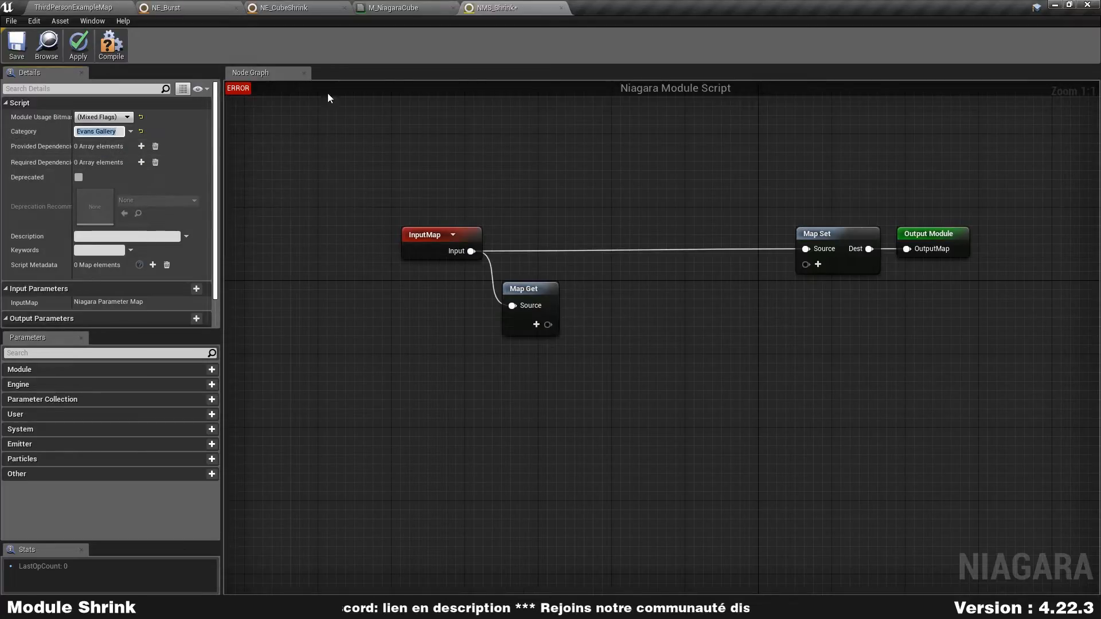
click(321, 8)
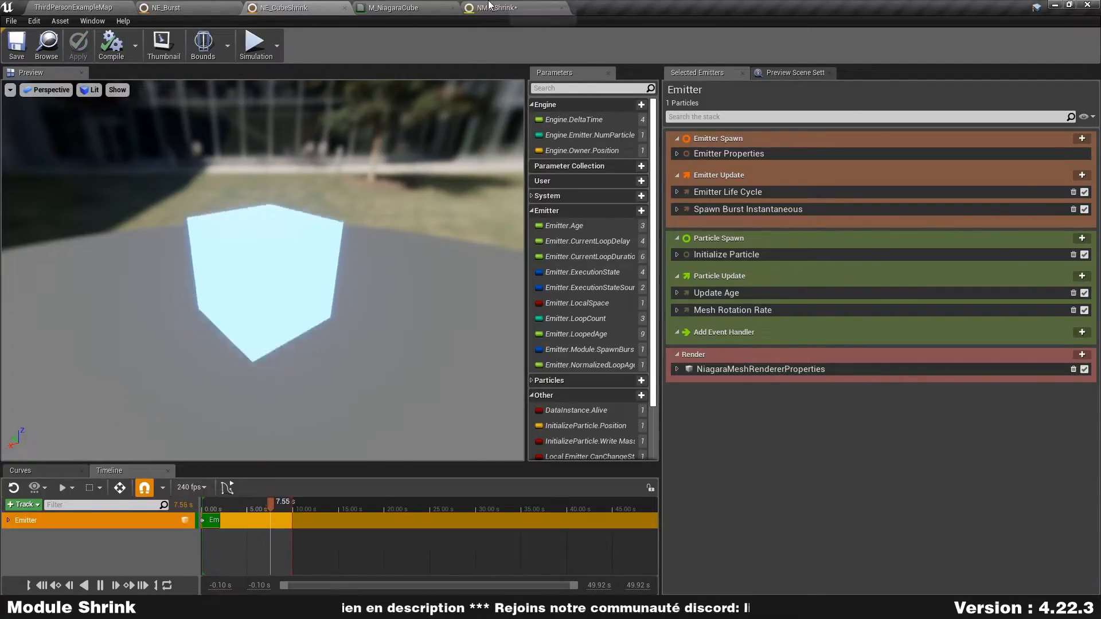
click(489, 7)
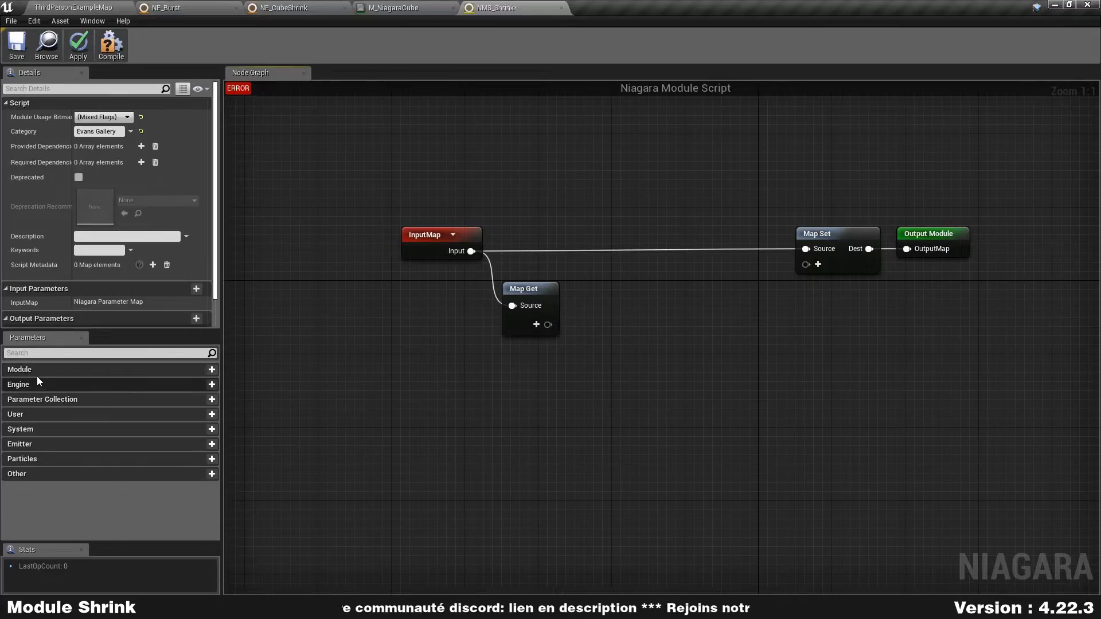
- Add a float module parameter named Module.InitialScale to NMS_Shrink
click(211, 371)
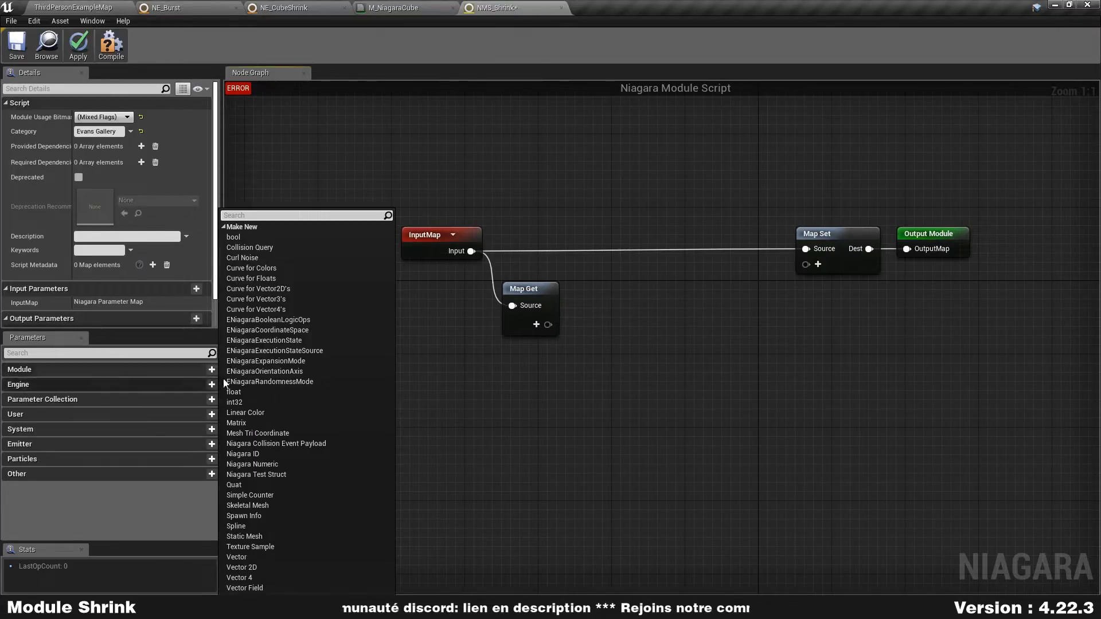
click(275, 392)
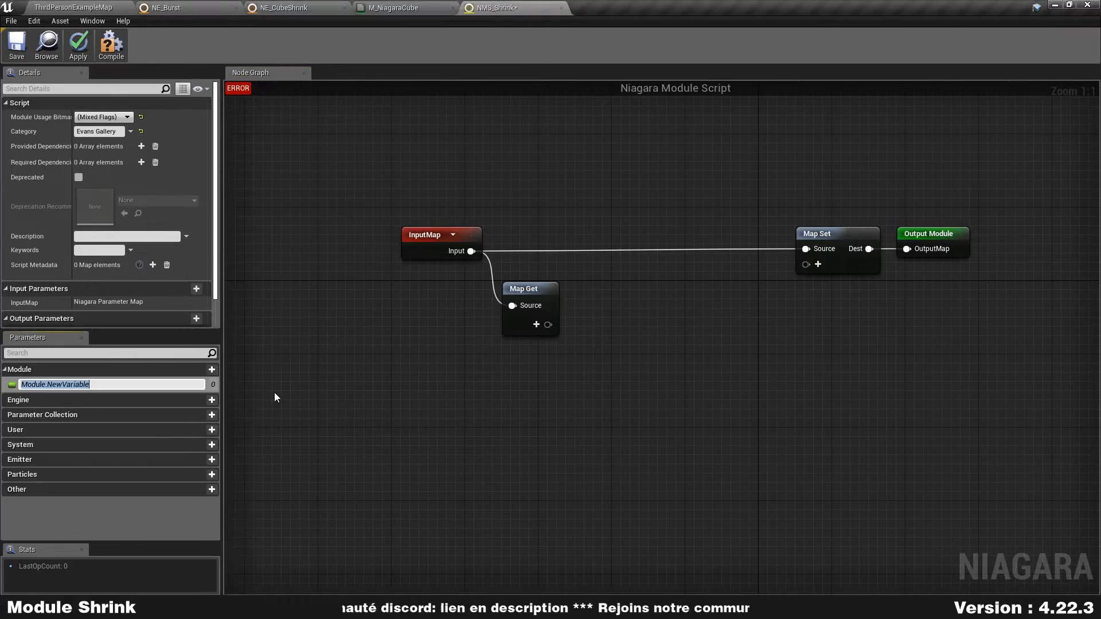
double_click(53, 385)
text(InitialSca)
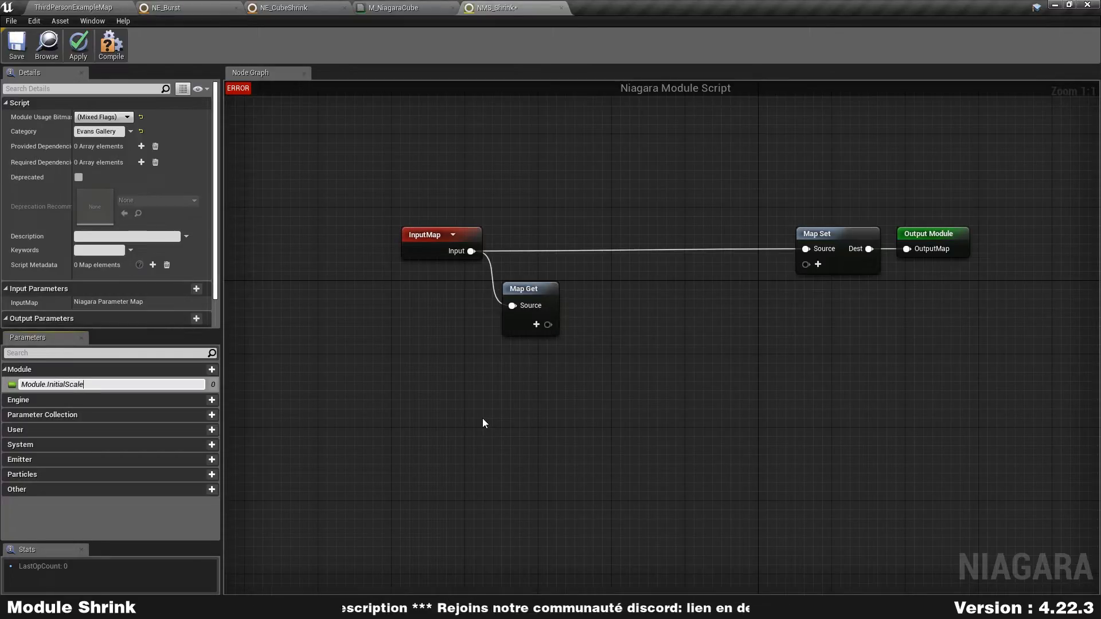
key(Return)
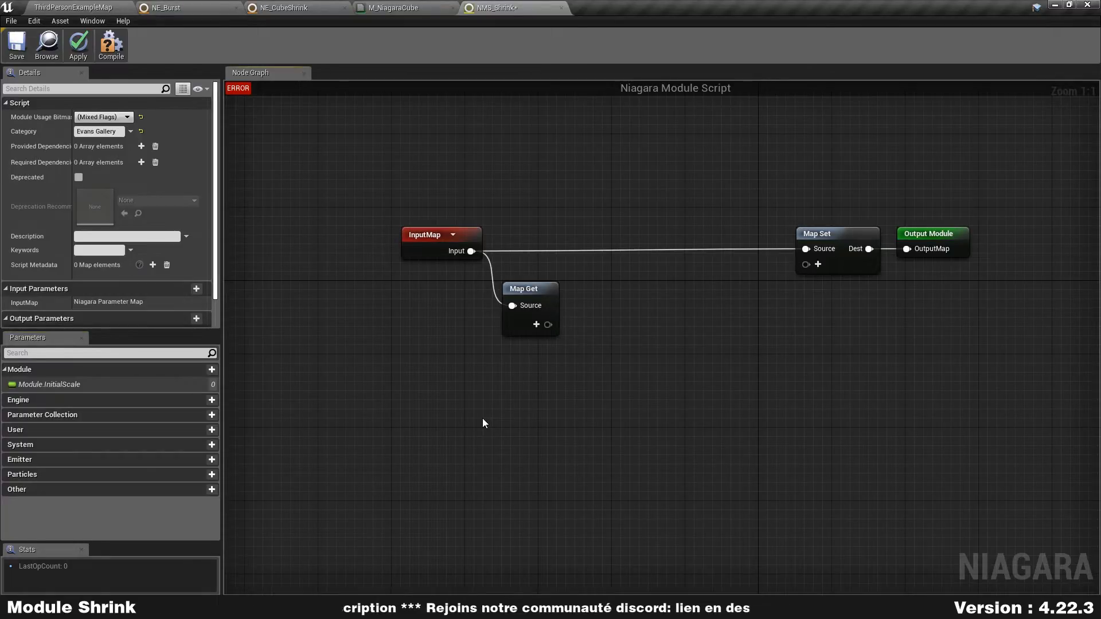
- Add a second float module parameter named Module.FinalScale
click(212, 370)
click(262, 391)
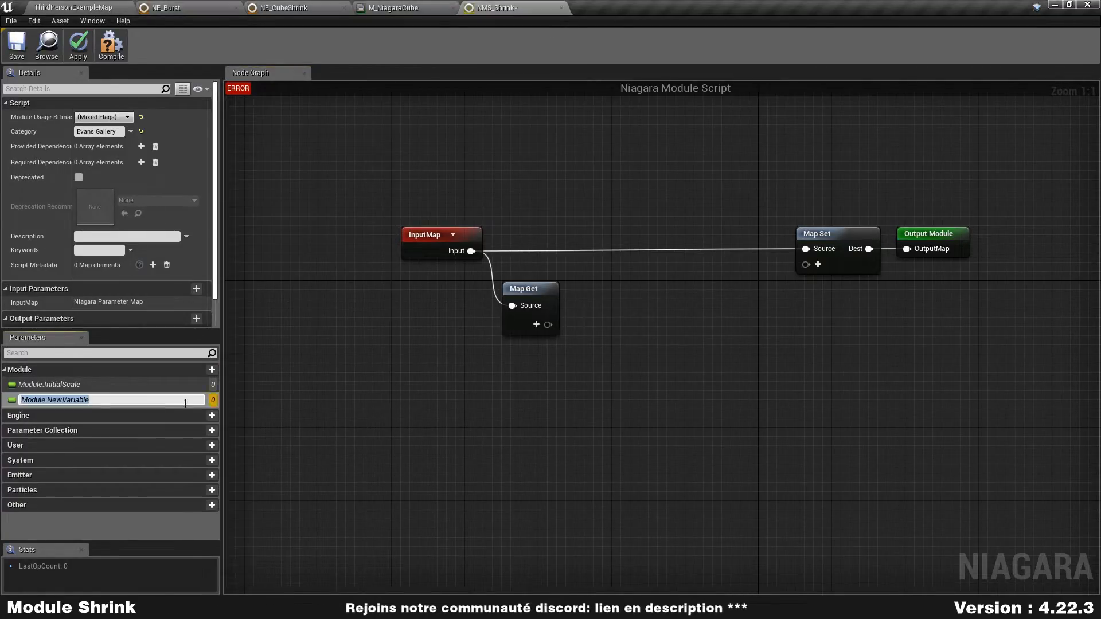
double_click(51, 399)
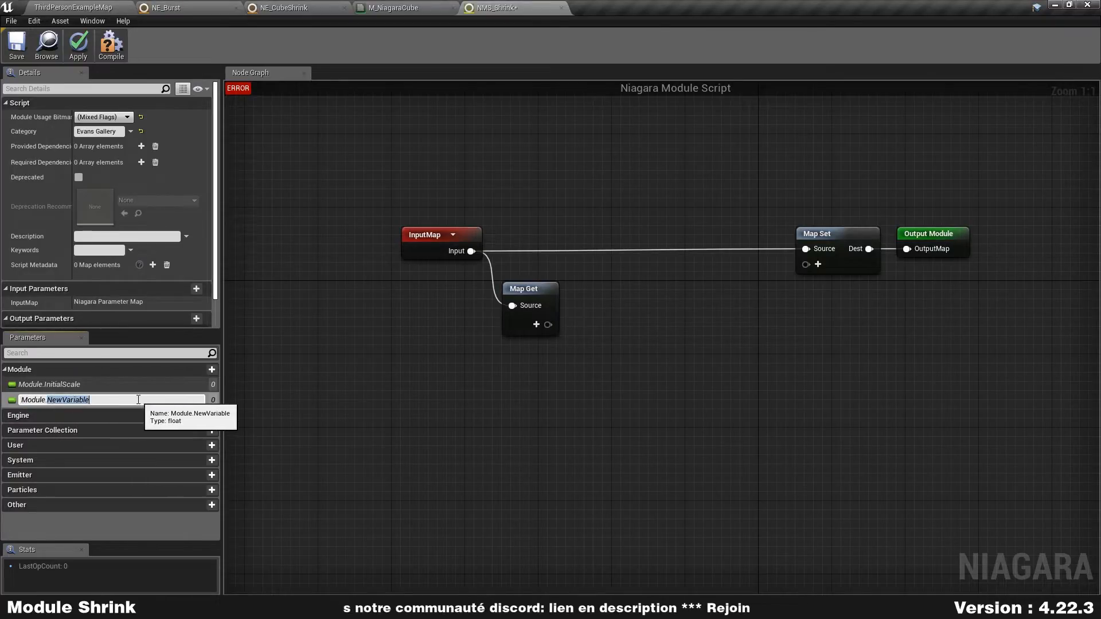
text(FinalSc)
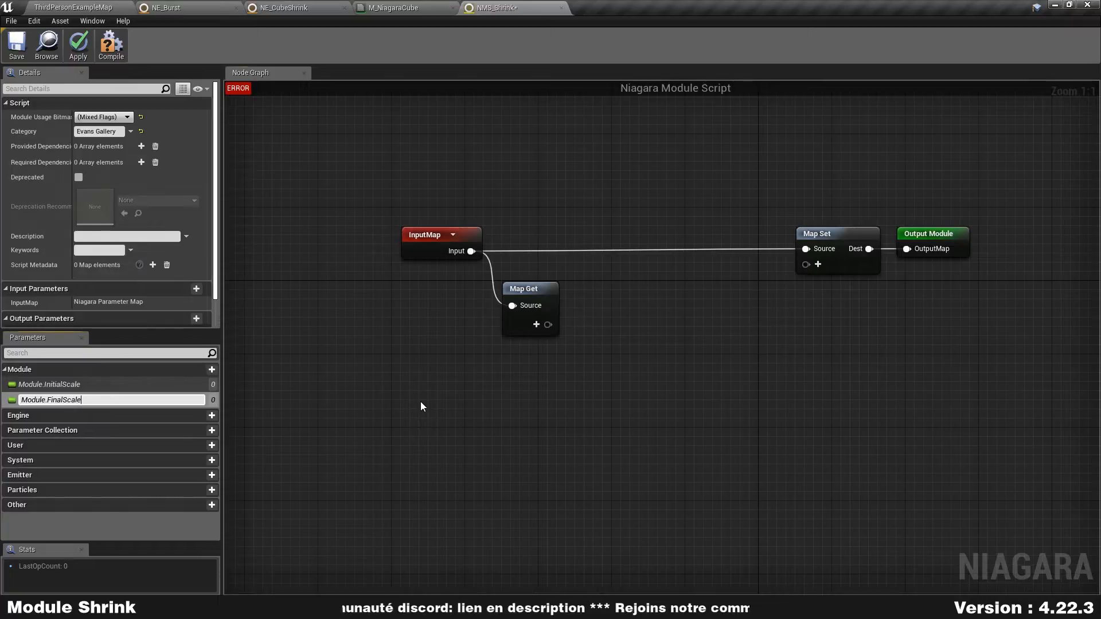
text(ale)
key(Return)
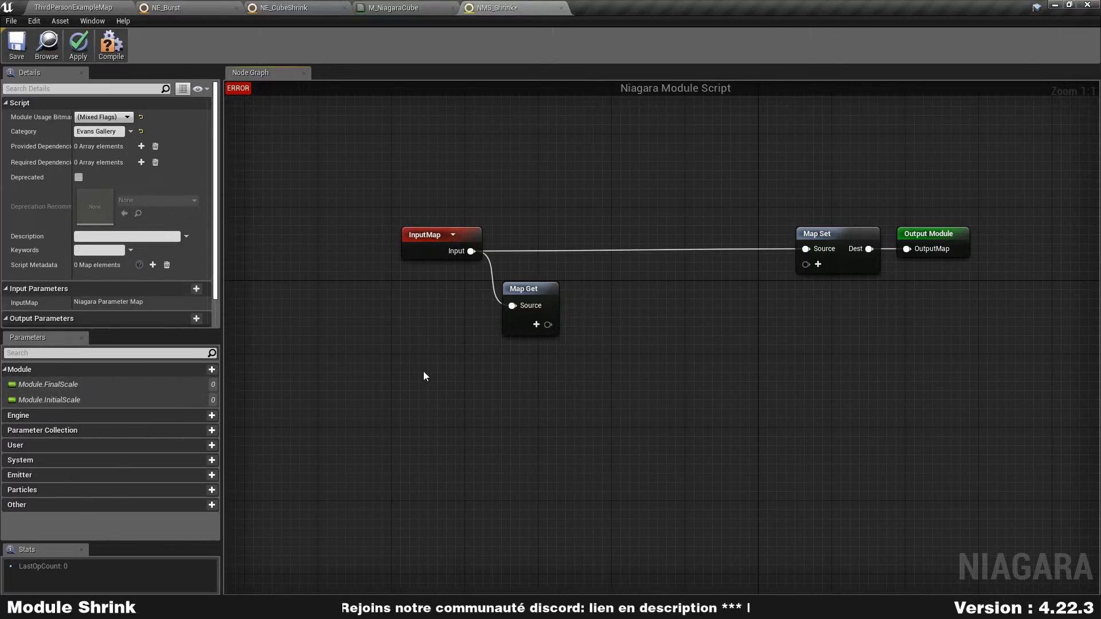
- Add the InitialScale and FinalScale parameters as outputs of the Map Get node and reposition the node below InputMap
right_drag(555, 304, 467, 285)
mouse_move(464, 267)
mouse_down()
mouse_move(490, 260)
mouse_move(459, 258)
mouse_up()
click(534, 295)
drag(43, 401, 445, 297)
drag(42, 384, 453, 366)
click(646, 321)
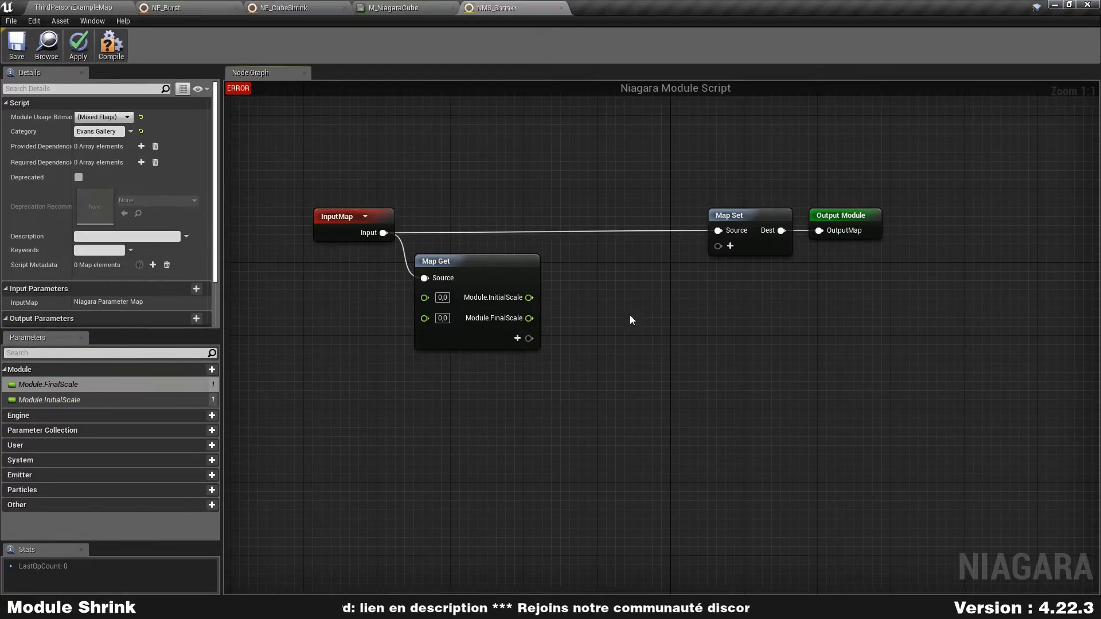
drag(504, 263, 500, 253)
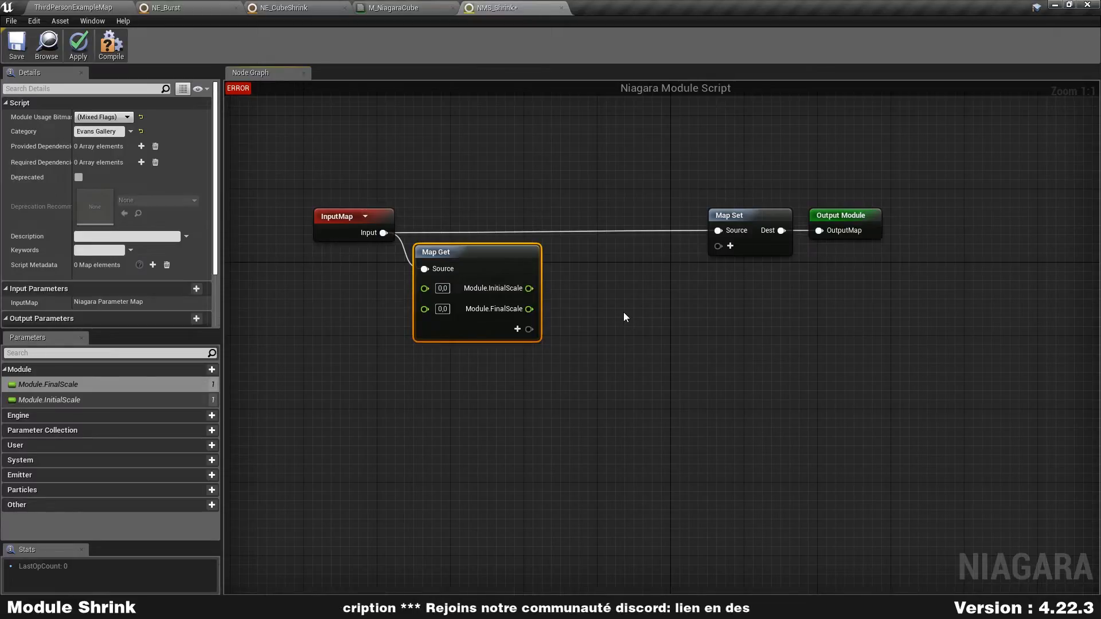
- Move the Map Set and Output Module nodes farther from Map Get, and shift Map Get slightly below the InputMap connection
drag(433, 420, 532, 198)
right_drag(705, 289, 655, 261)
drag(655, 261, 786, 150)
drag(699, 192, 909, 192)
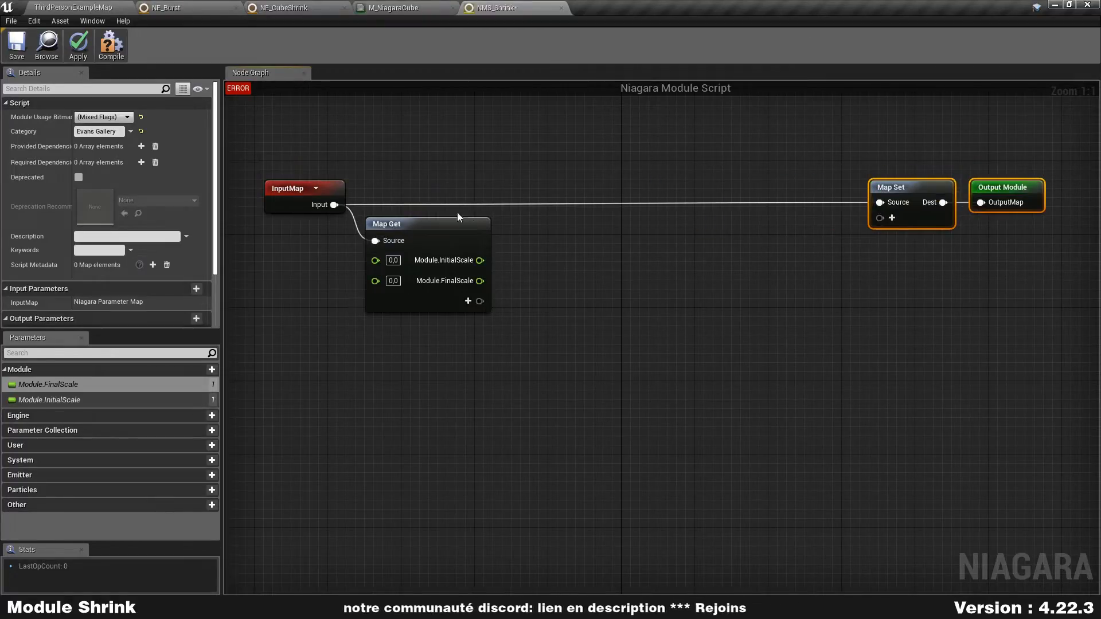
click(584, 276)
mouse_move(429, 232)
mouse_down()
mouse_move(443, 256)
mouse_move(418, 223)
mouse_move(418, 241)
mouse_up()
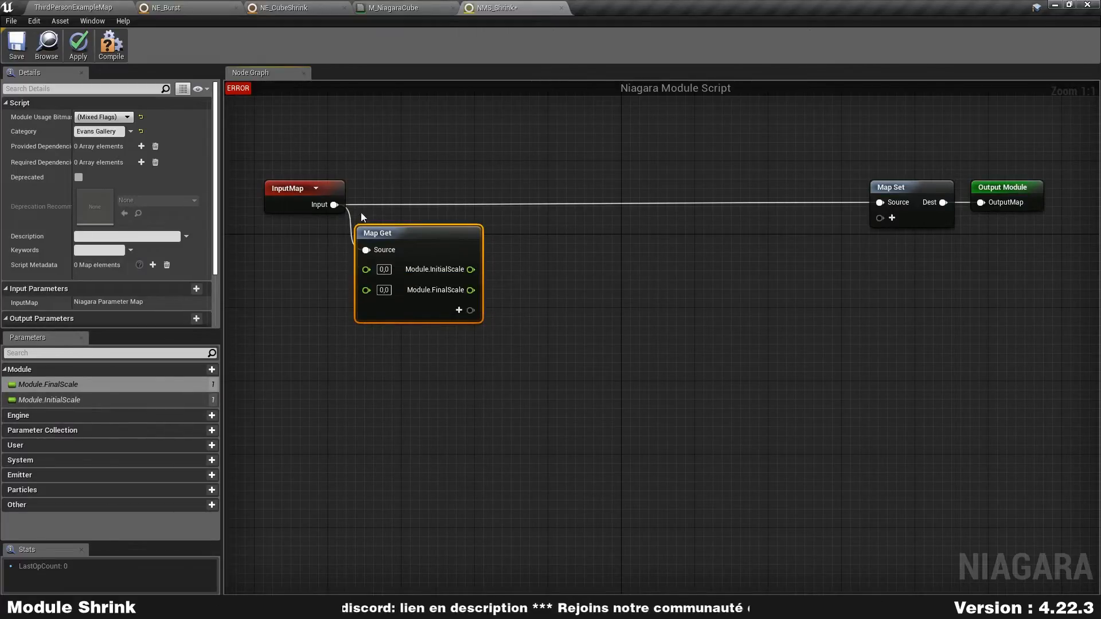
drag(560, 237, 373, 371)
click(506, 374)
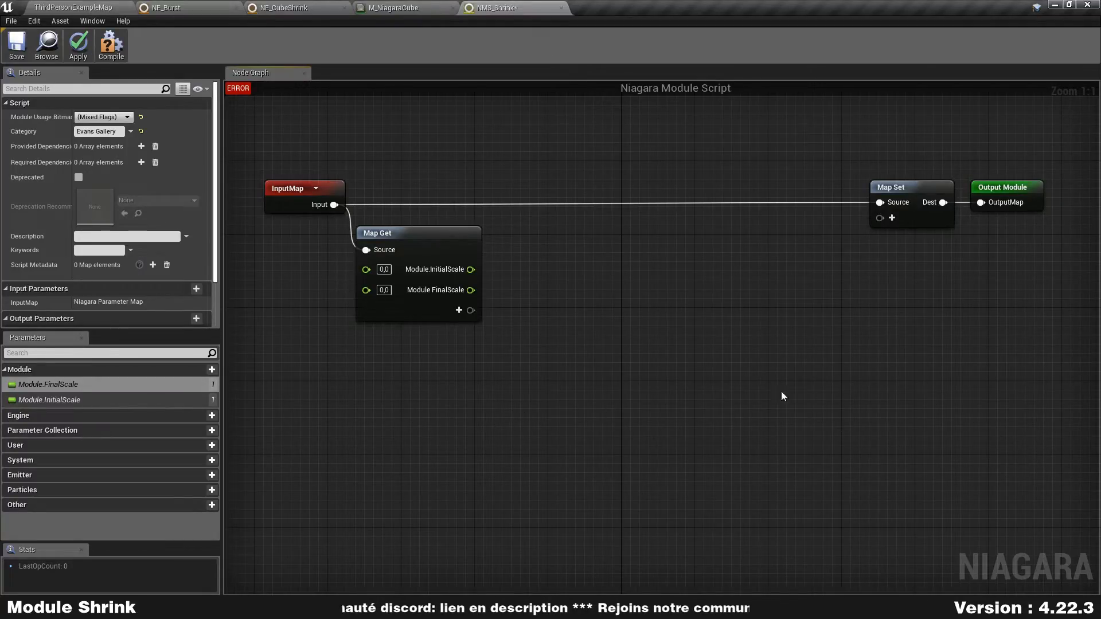
- Add the Particles.NormalizedAge parameter and make it an additional output of the Map Get node
click(212, 491)
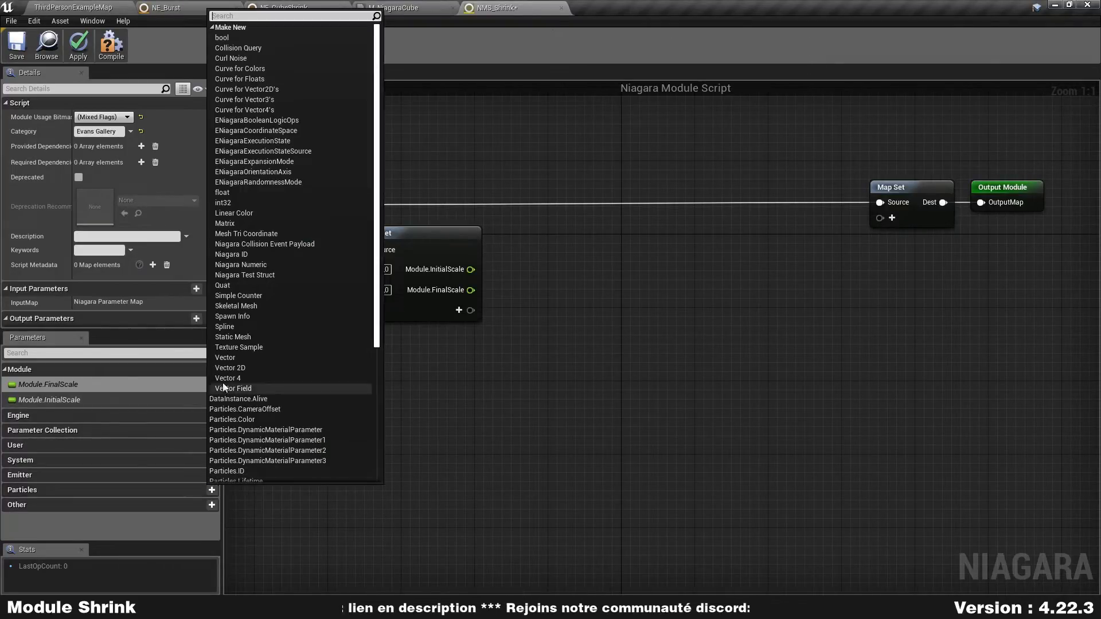
scroll(260, 237, down, 5)
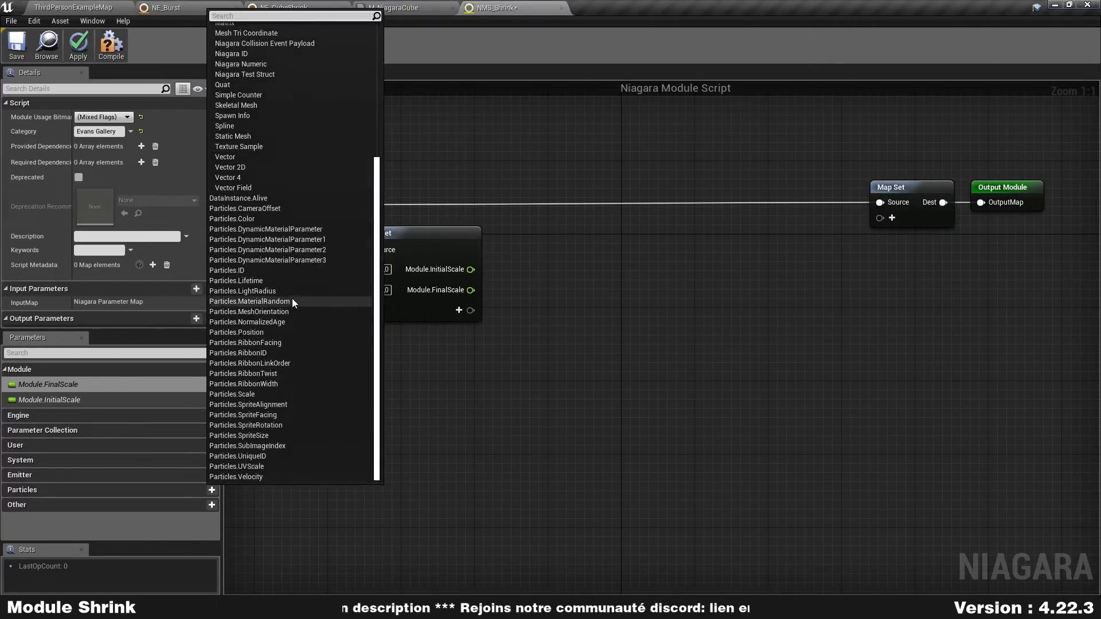
click(283, 323)
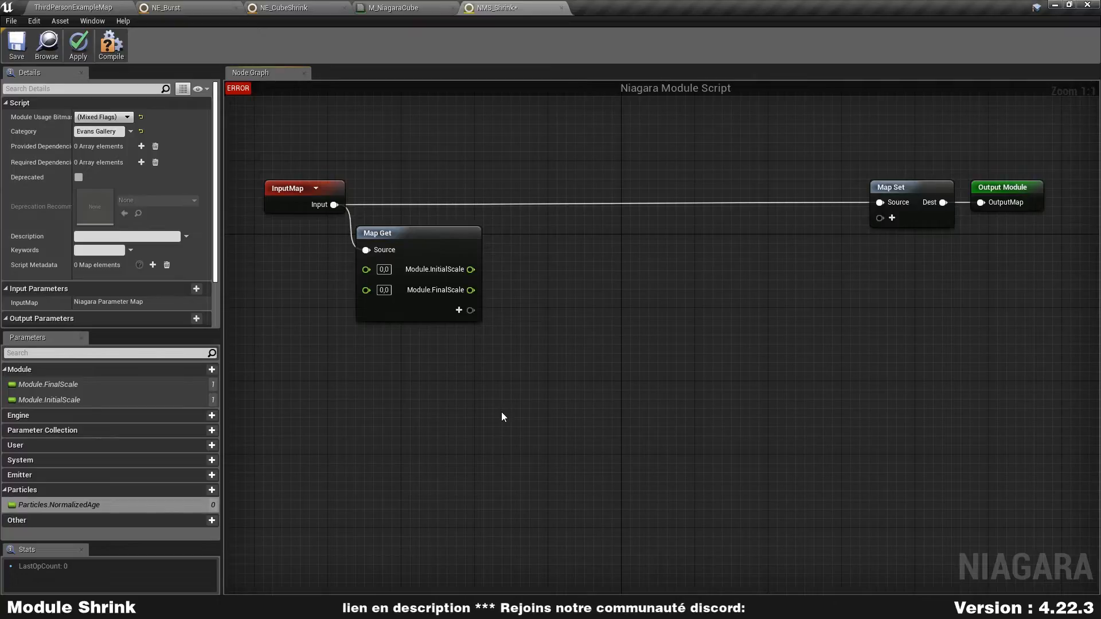
drag(88, 507, 418, 317)
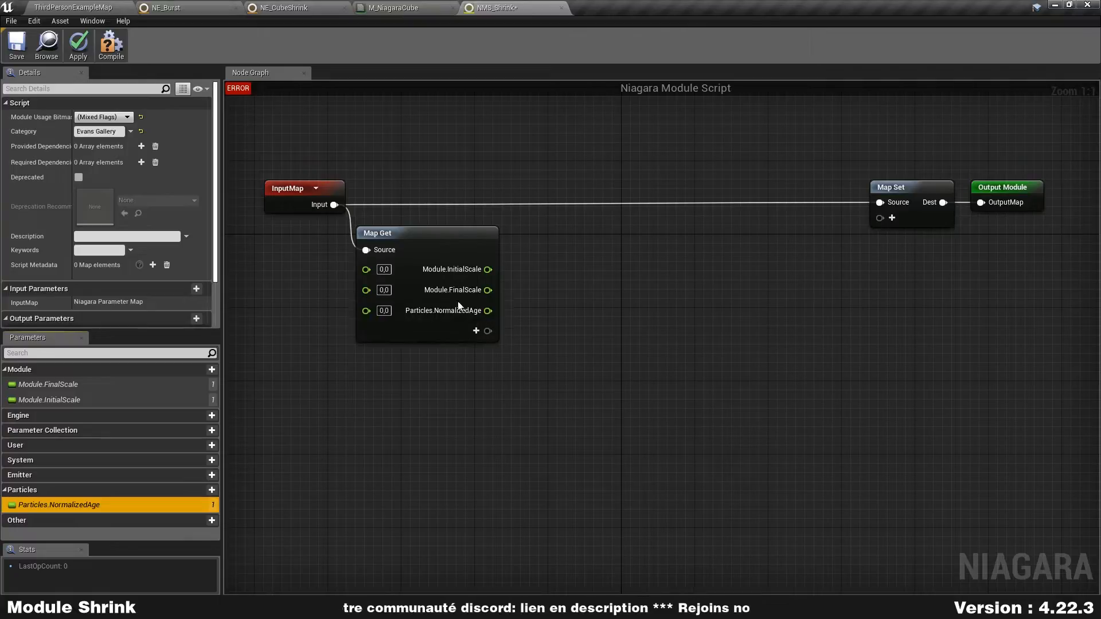
drag(448, 233, 449, 226)
- Add a numeric Lerp node and wire InitialScale to A, FinalScale to B and Particles.NormalizedAge to C
right_drag(553, 268, 515, 249)
right_click(514, 249)
text(lerp)
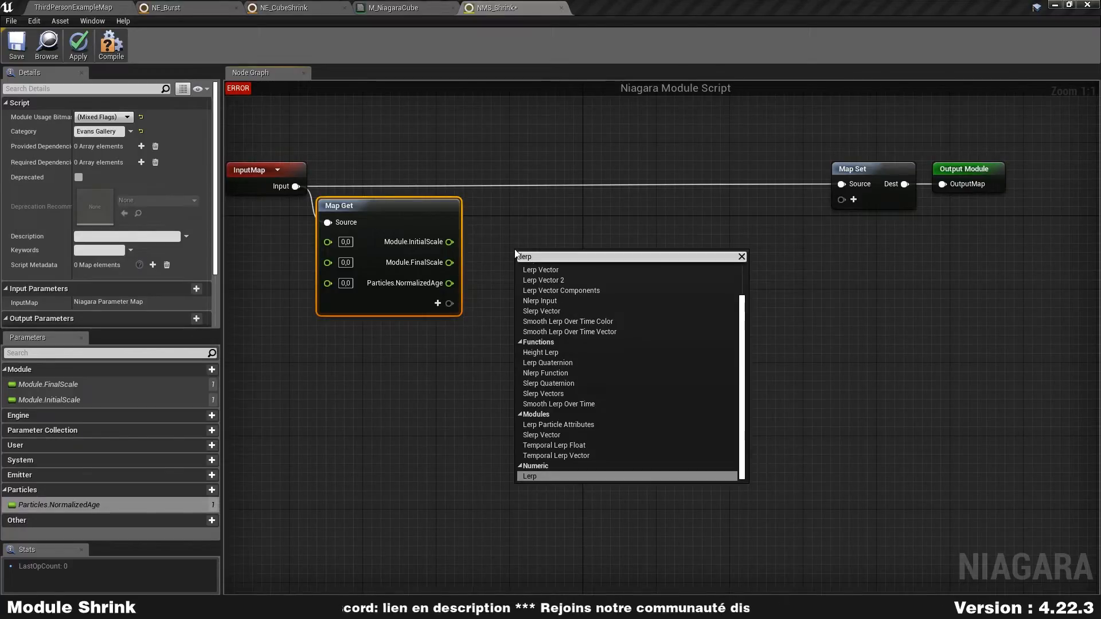
key(Return)
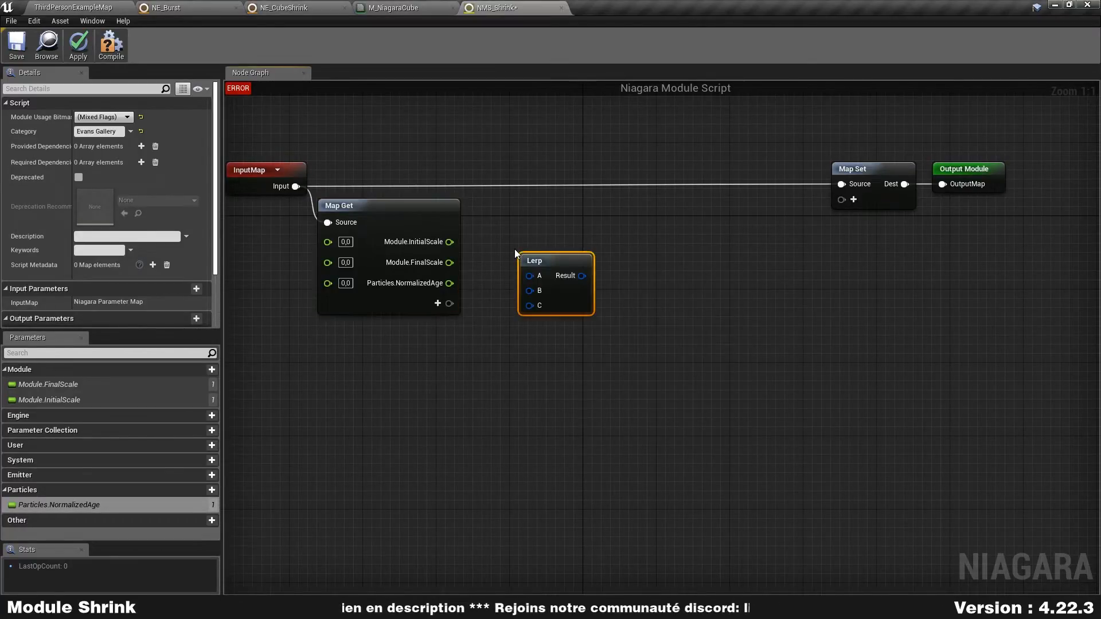
drag(450, 241, 531, 276)
drag(450, 262, 531, 293)
drag(449, 283, 573, 287)
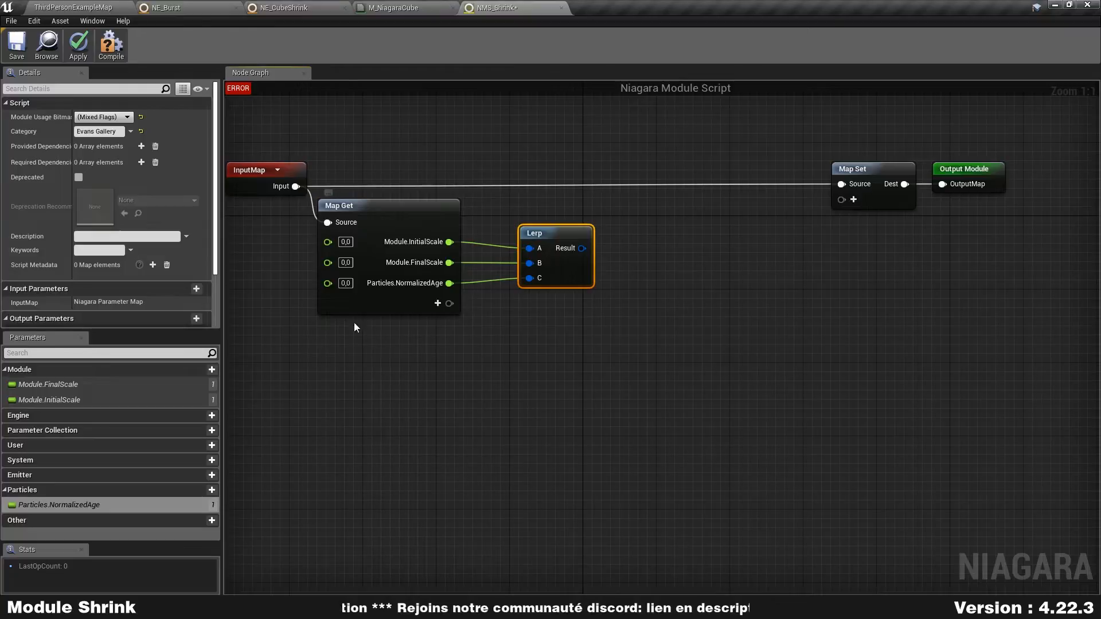
- Move the Map Set and Output Module nodes together to leave more room after the Lerp node
right_drag(765, 293, 810, 293)
drag(899, 259, 970, 203)
right_drag(975, 257, 983, 275)
right_drag(926, 230, 918, 194)
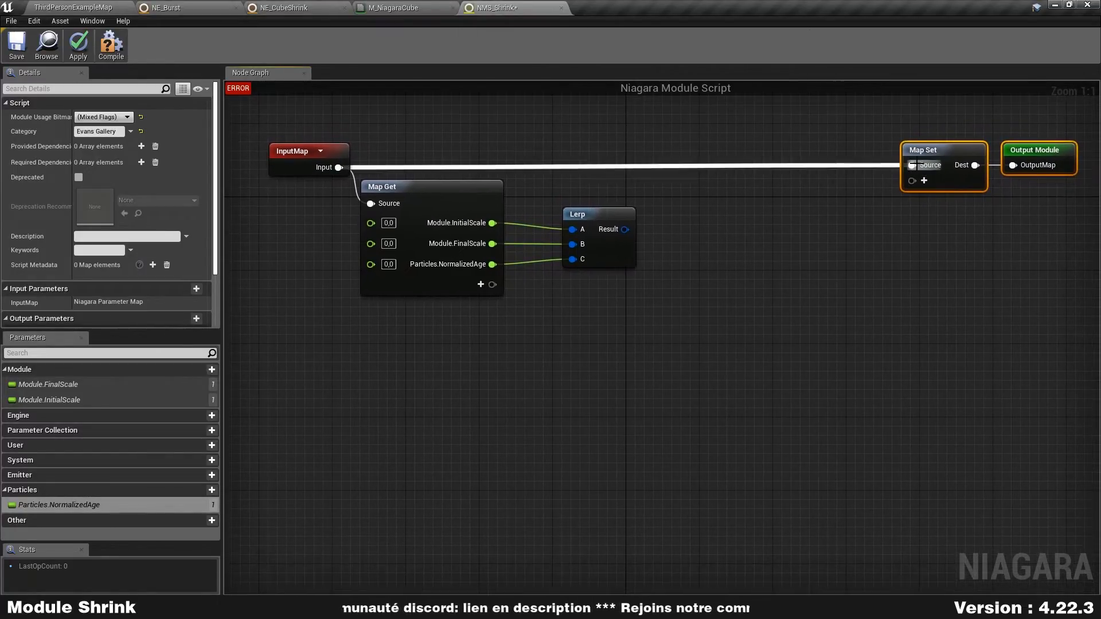
- Add Particles.Scale as an input of the Map Set node and move Output Module clear of the widened node
click(924, 180)
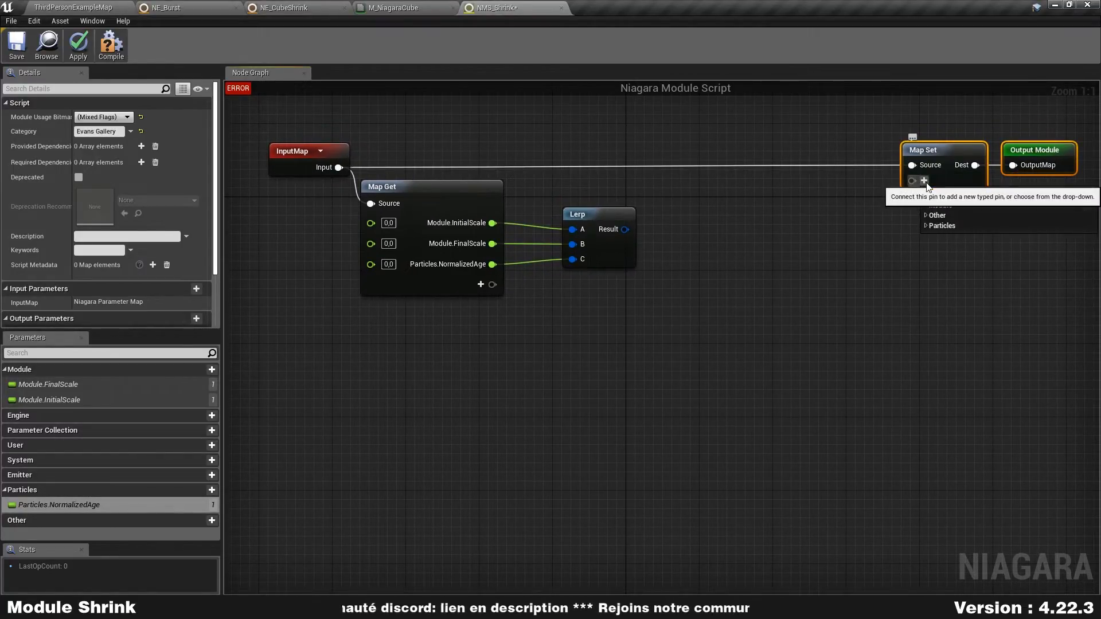
click(949, 227)
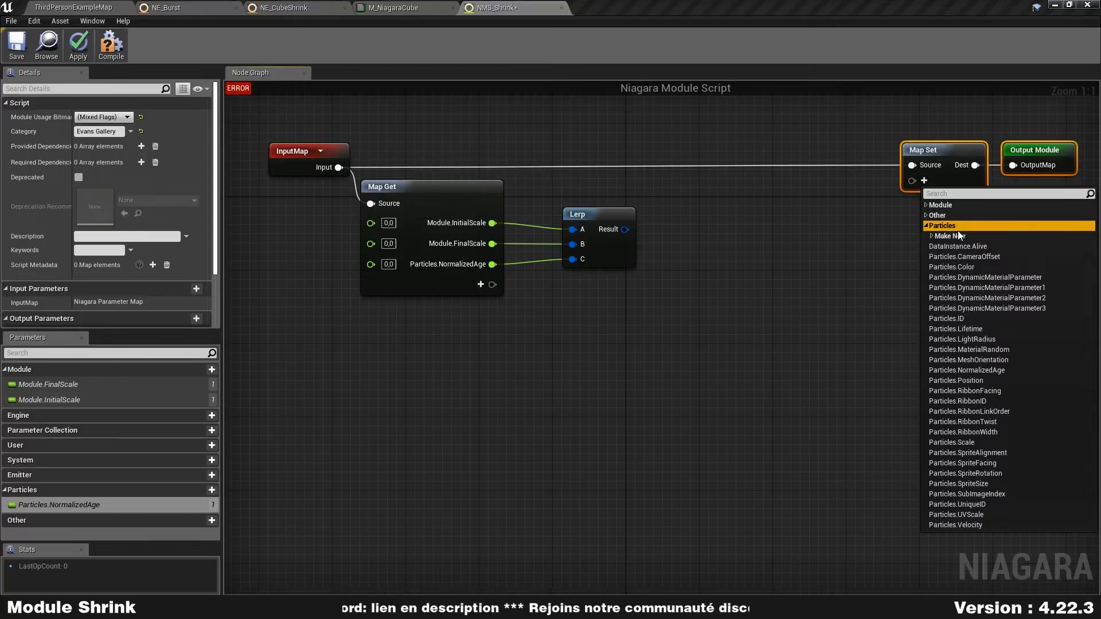
click(960, 446)
click(988, 332)
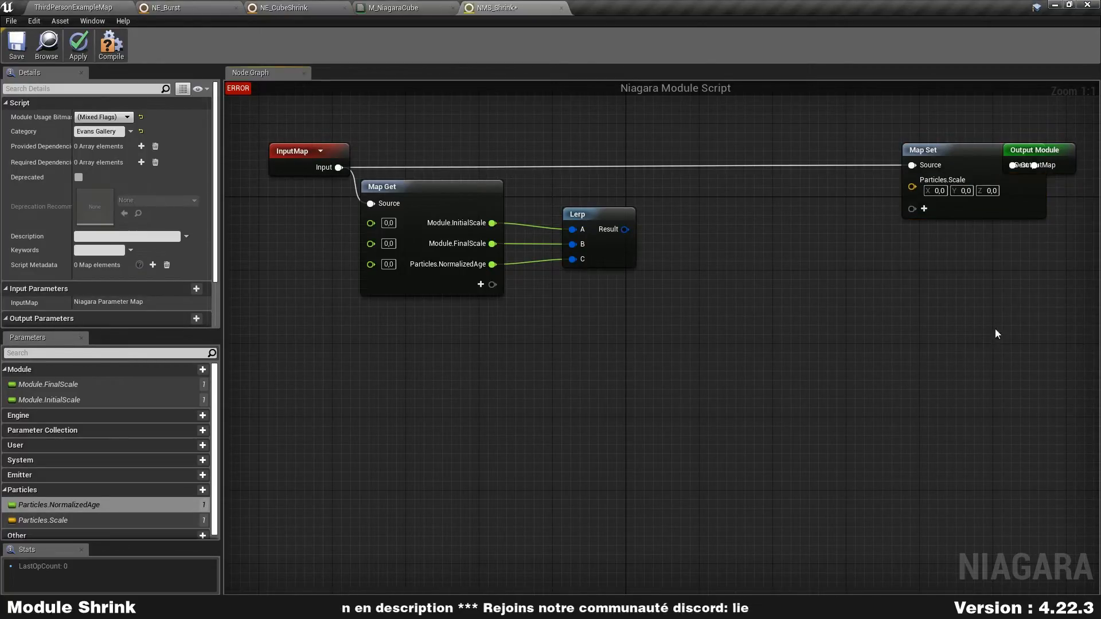
right_drag(988, 332, 886, 319)
drag(971, 136, 1049, 136)
click(948, 208)
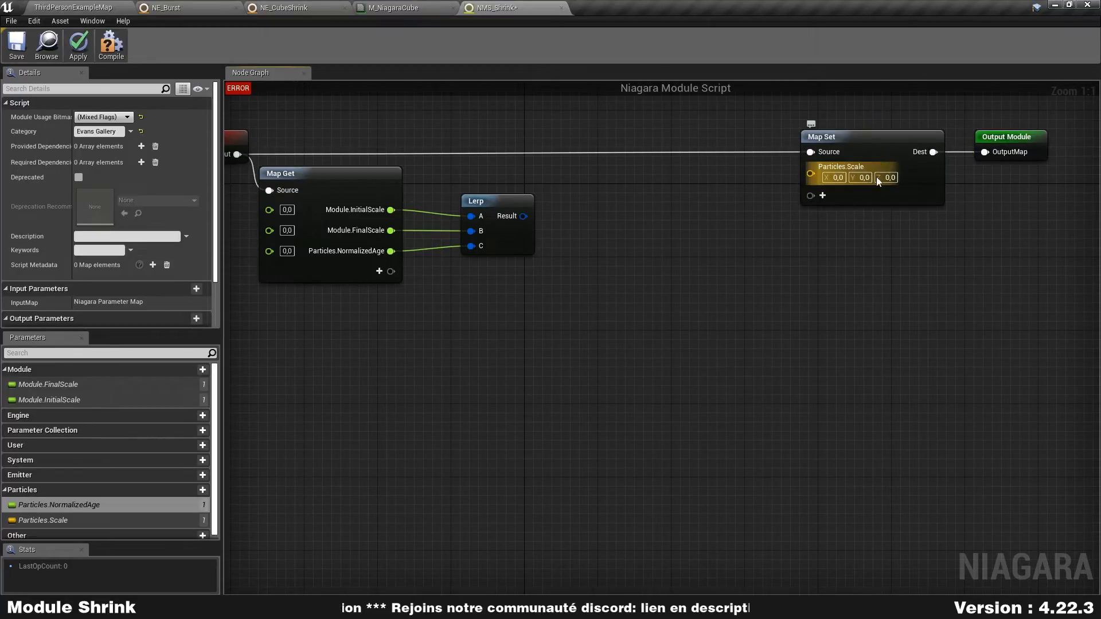
- Add a Make Vector node and connect the Lerp result to its X, Y and Z inputs
click(526, 236)
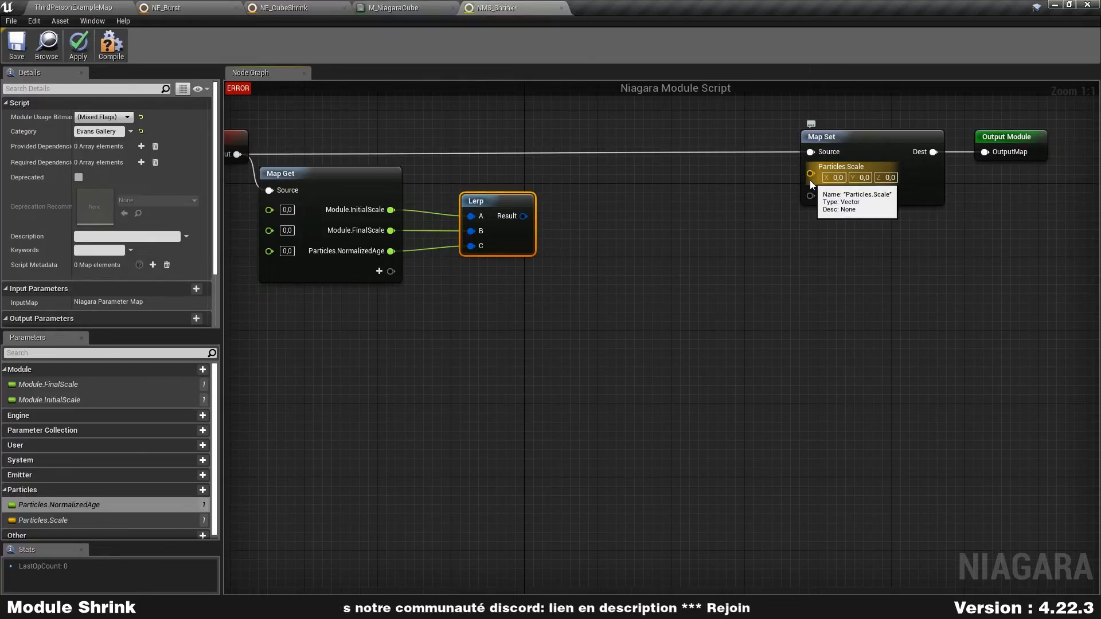
right_drag(700, 206, 670, 246)
right_click(627, 201)
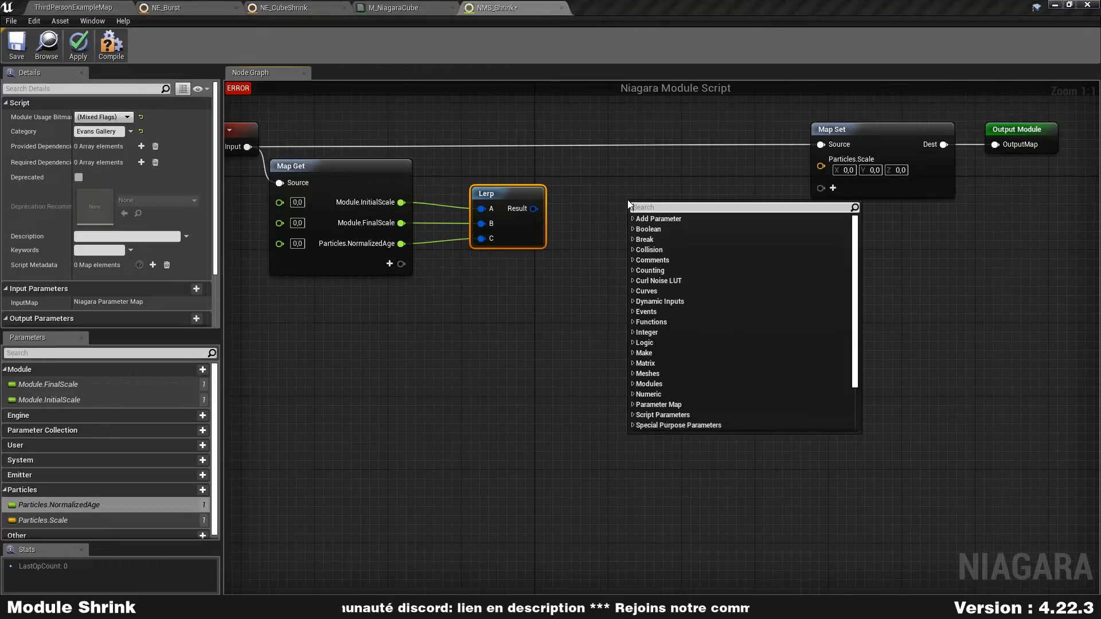
text(make vect)
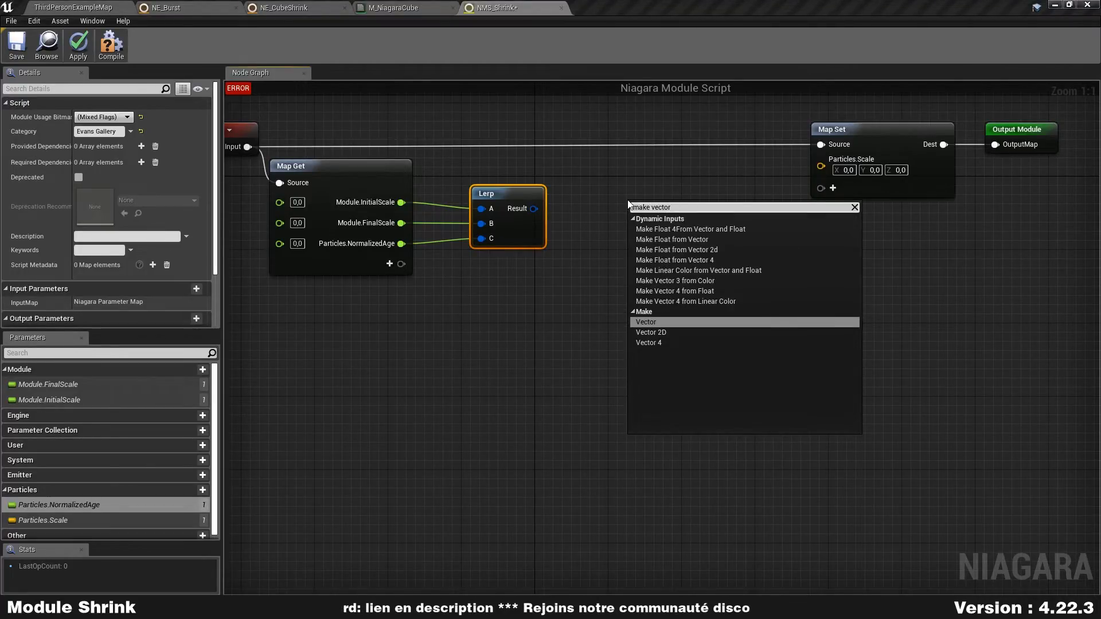
text(or)
key(Return)
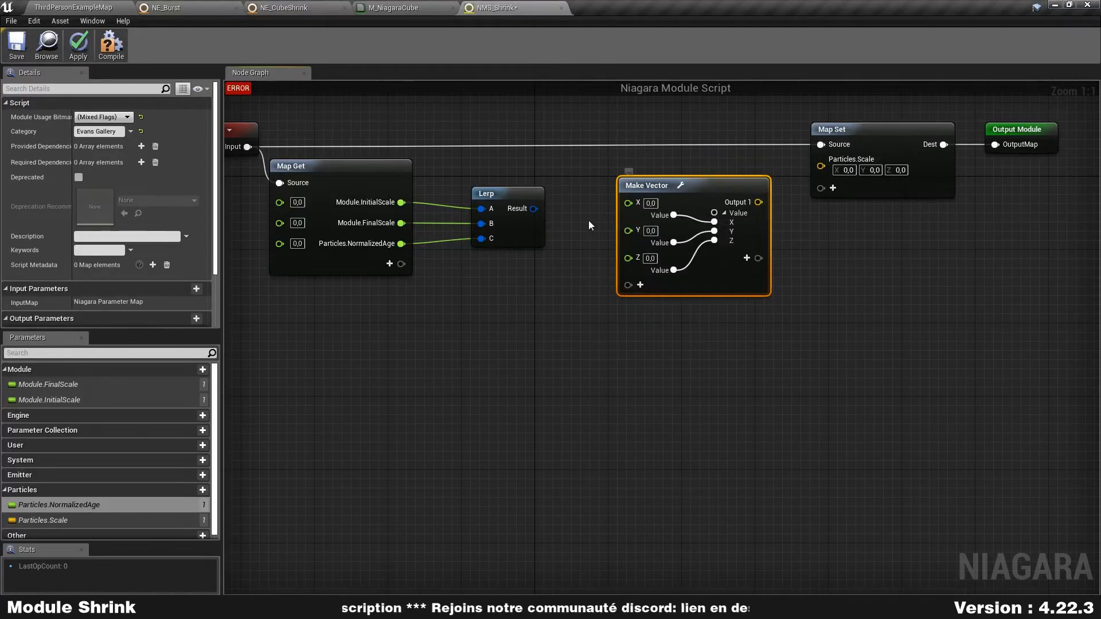
drag(534, 209, 629, 203)
drag(531, 209, 629, 228)
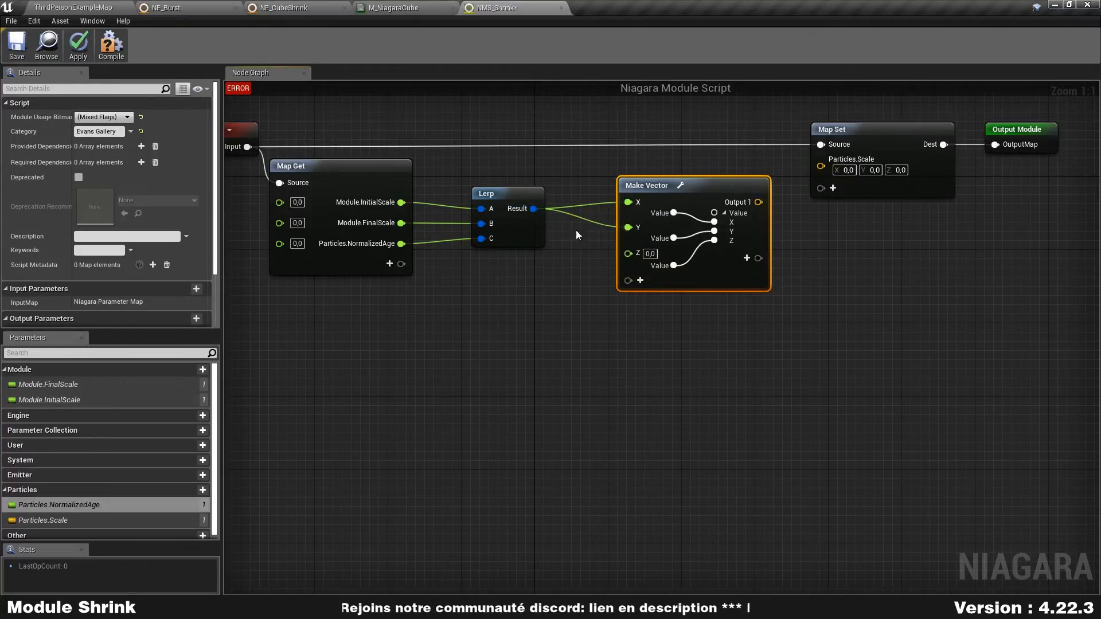
drag(534, 209, 629, 253)
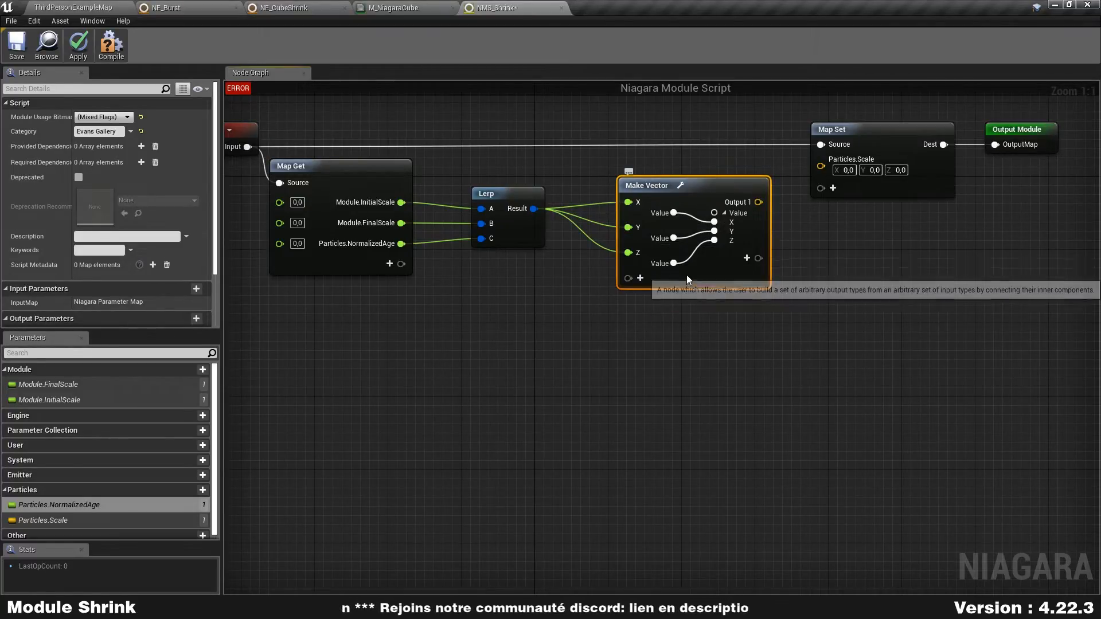
- Hide the Make Vector node's internal wiring and connect its Output 1 to Particles.Scale on Map Set
drag(701, 245, 714, 232)
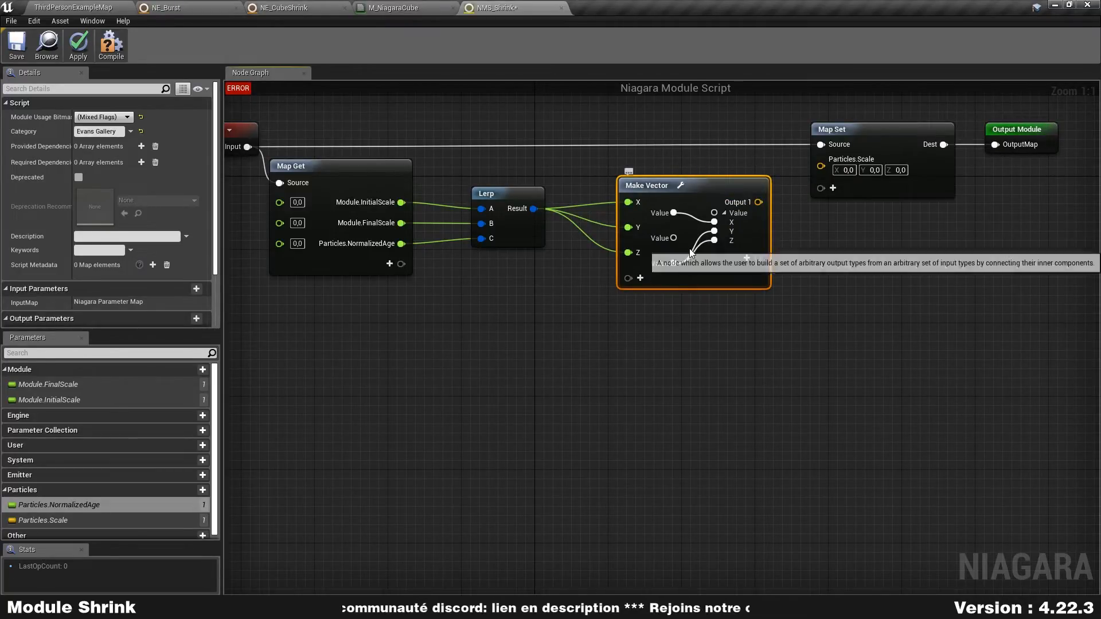
drag(676, 239, 717, 230)
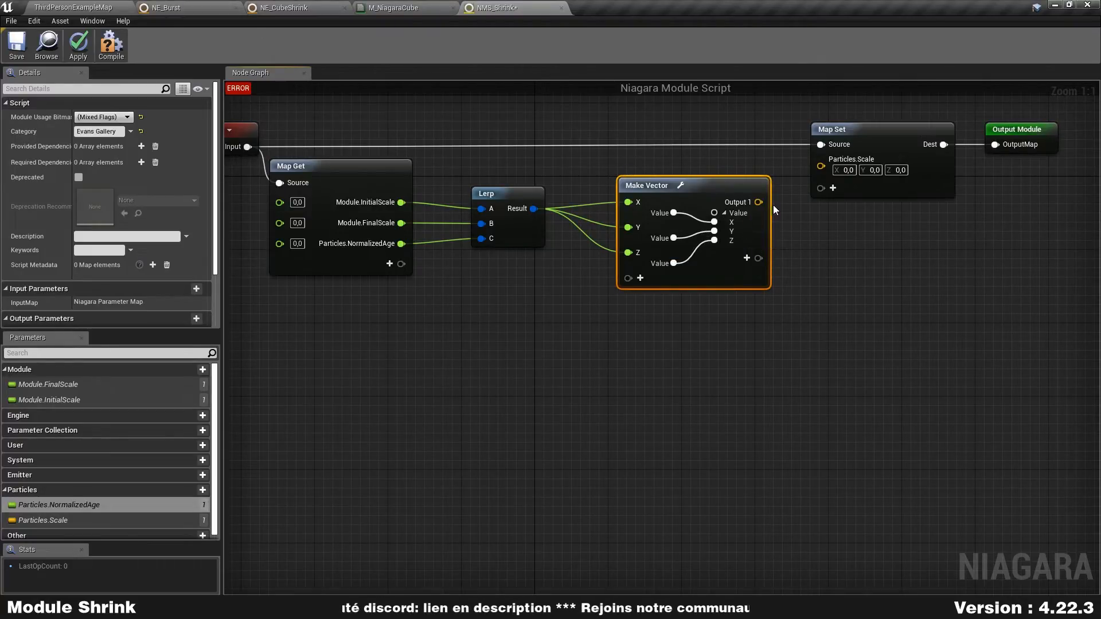
click(681, 185)
click(736, 305)
drag(714, 202, 821, 168)
- Tidy the graph by moving Map Set and Output Module closer and placing Make Vector nearer to Lerp
scroll(734, 281, down, 1)
drag(858, 238, 969, 172)
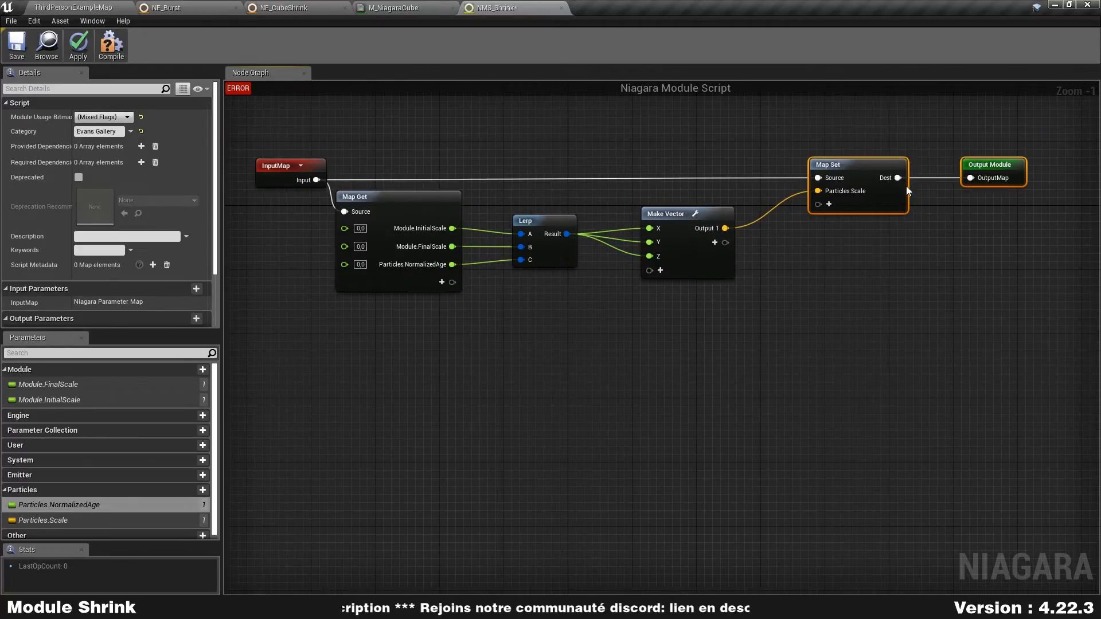
drag(891, 202, 851, 202)
click(666, 264)
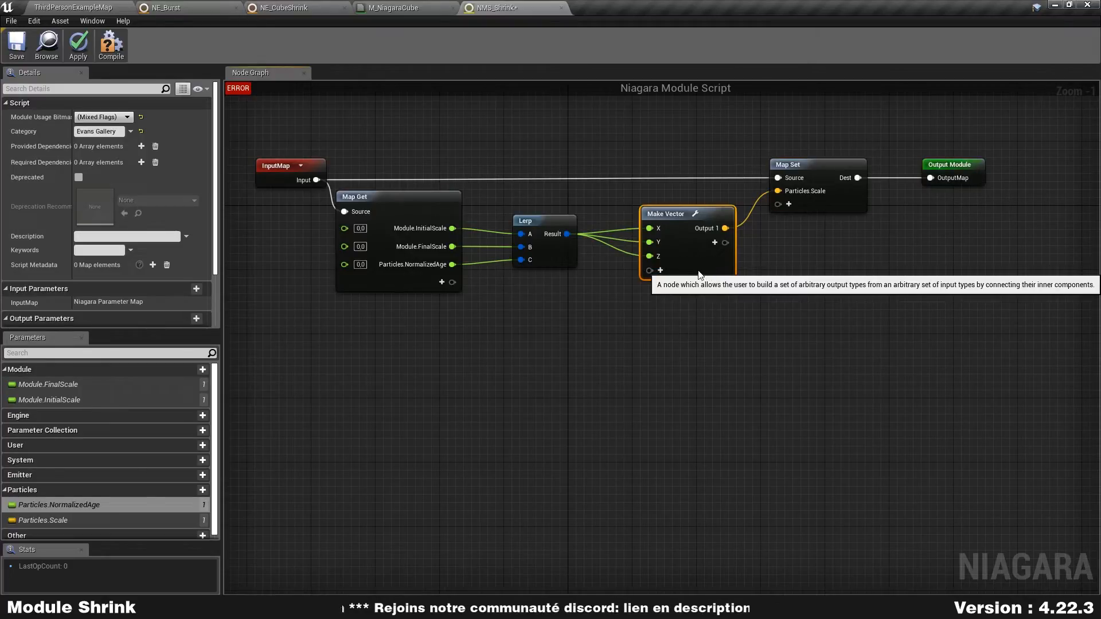
drag(665, 263, 641, 264)
click(633, 313)
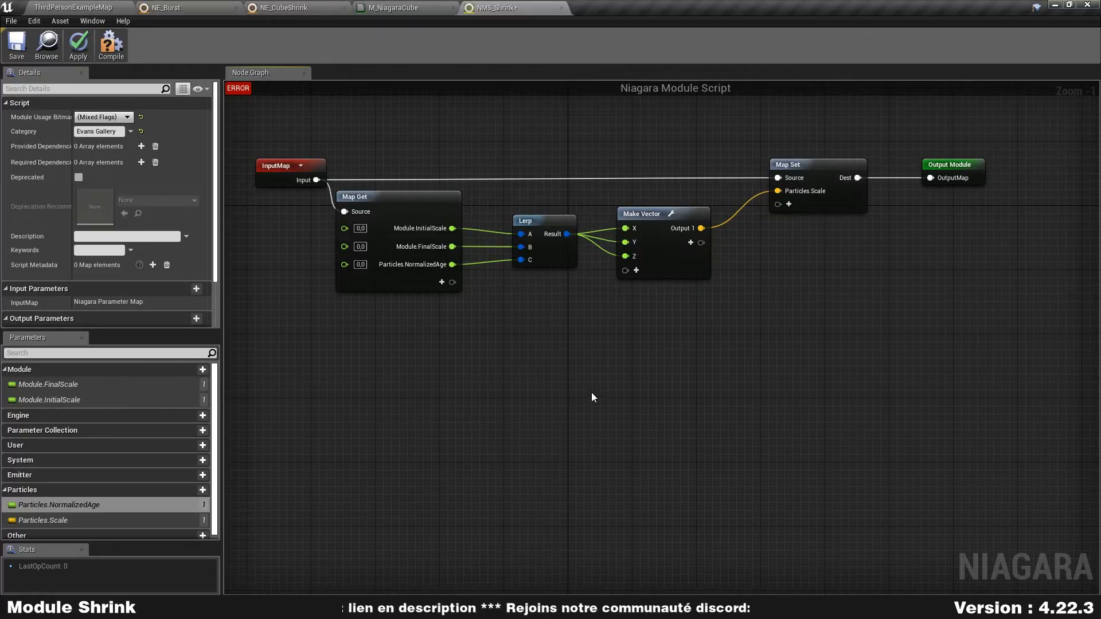
- Compile, apply and save the NMS_Shrink module script
click(111, 43)
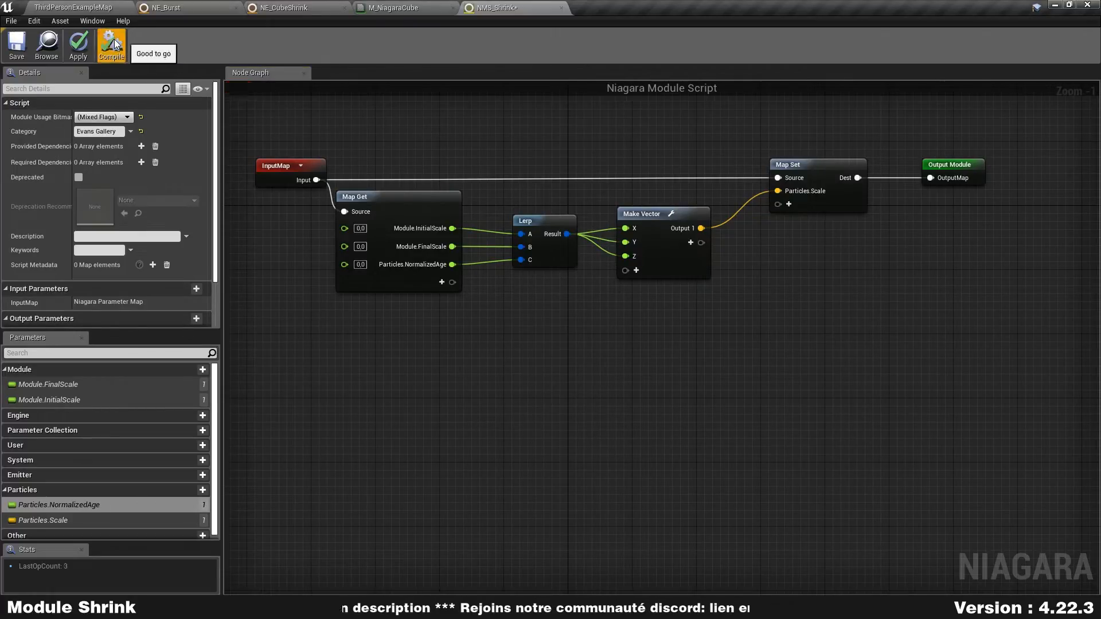
click(78, 44)
click(28, 44)
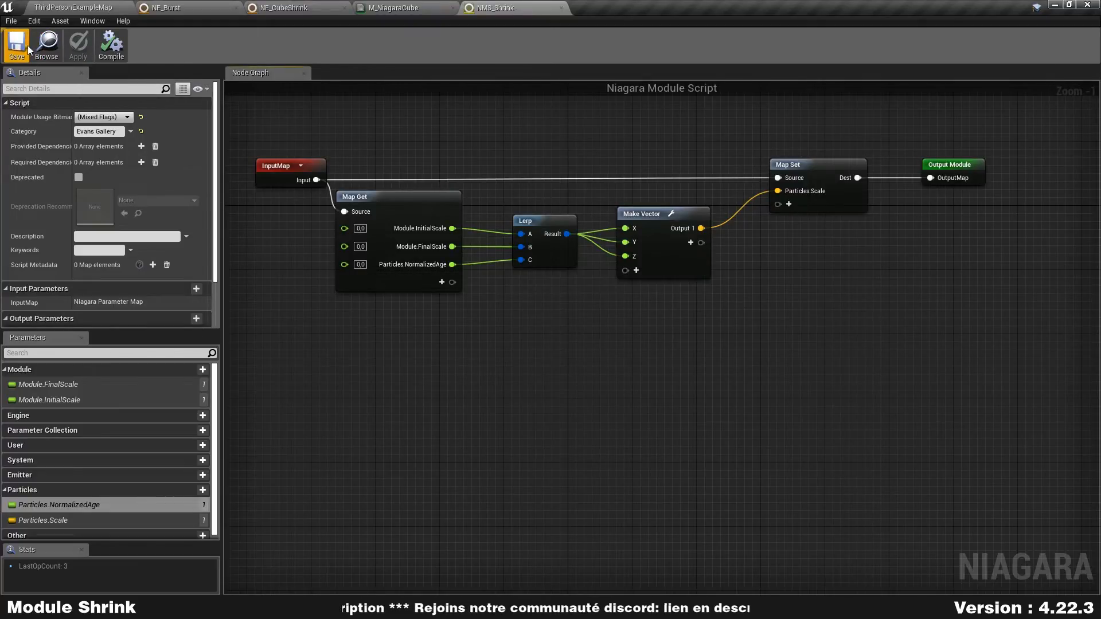
- Add the custom NMS Shrink module to the Particle Update group of the NE_CubeShrink emitter
click(289, 5)
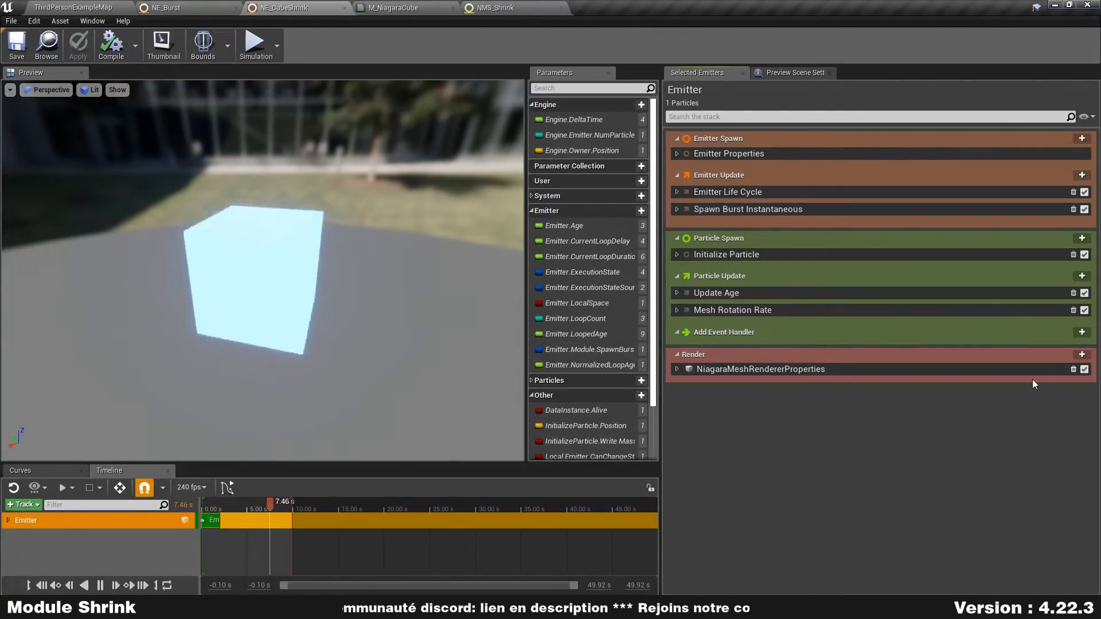
click(1082, 277)
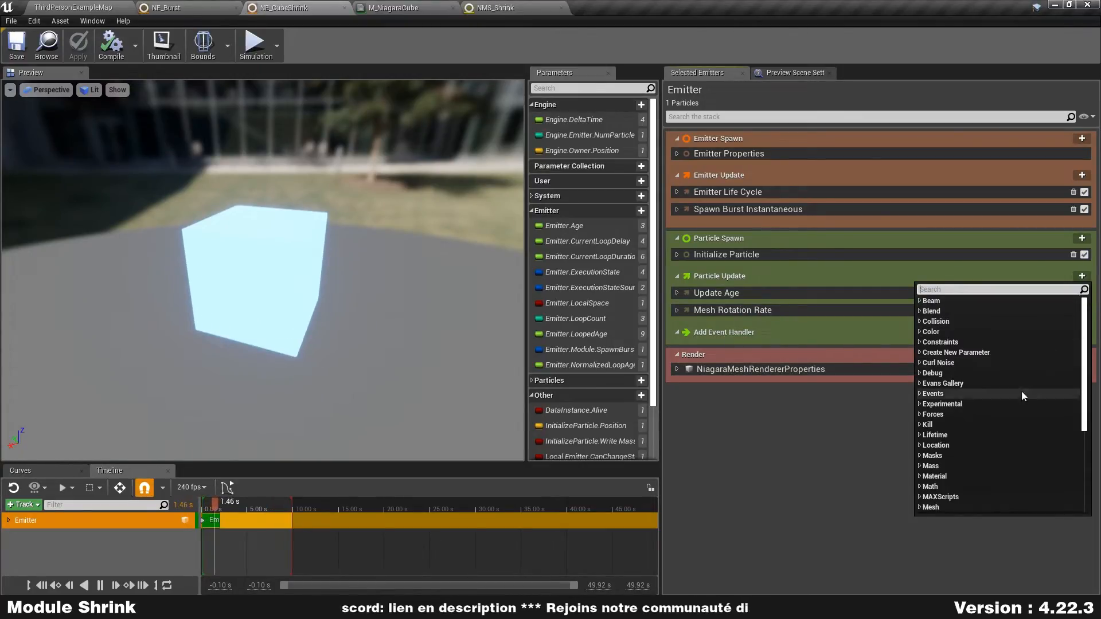
double_click(970, 384)
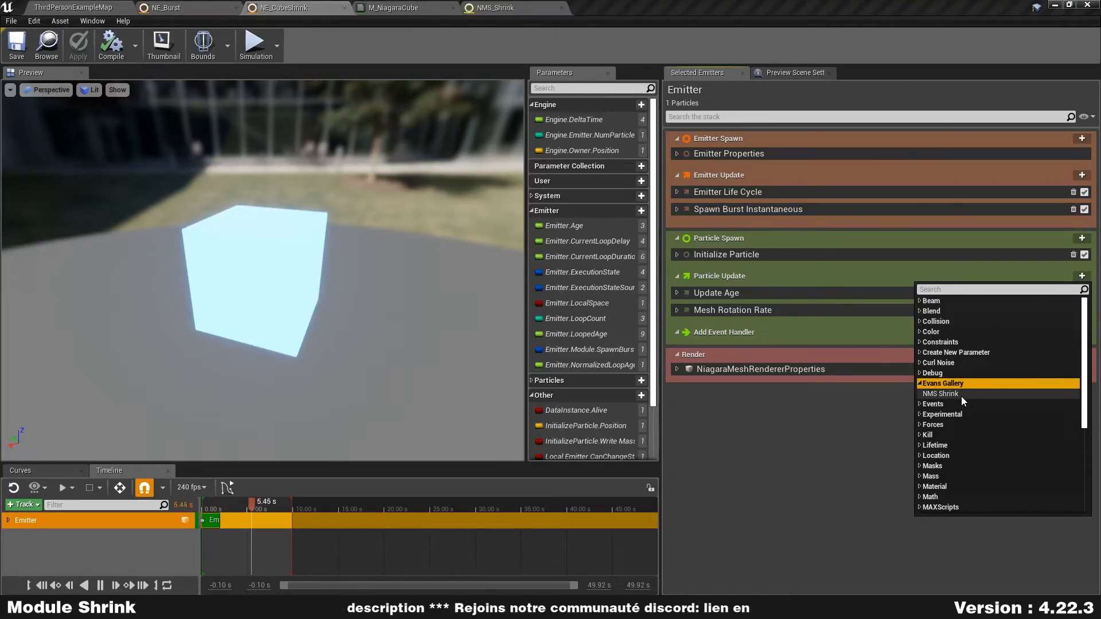
click(961, 395)
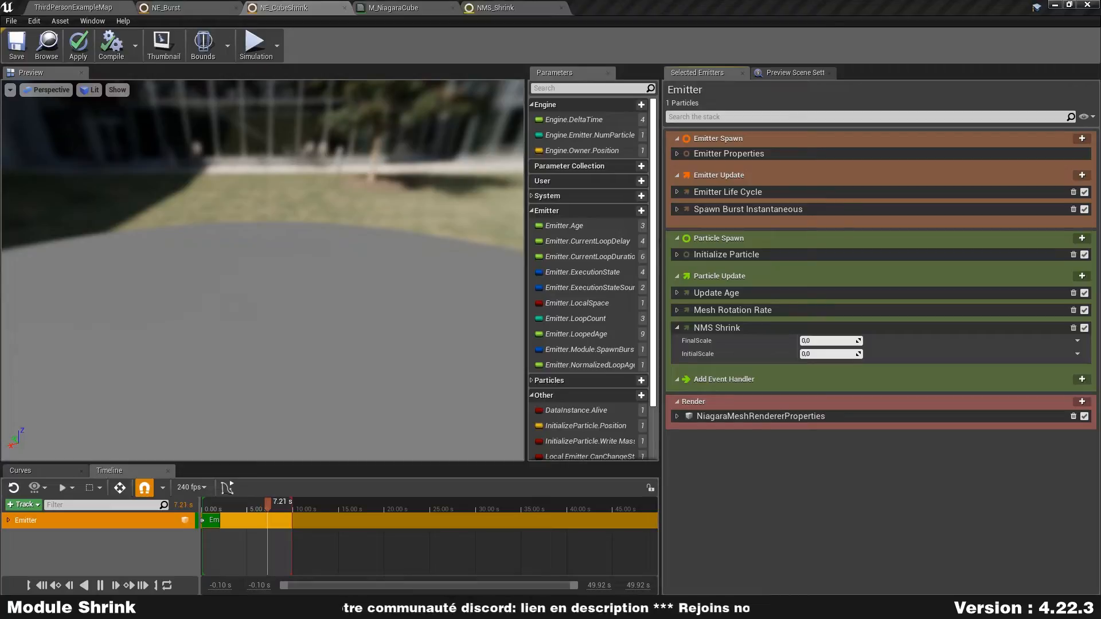
- Set the NMS Shrink module's InitialScale to 50
click(835, 339)
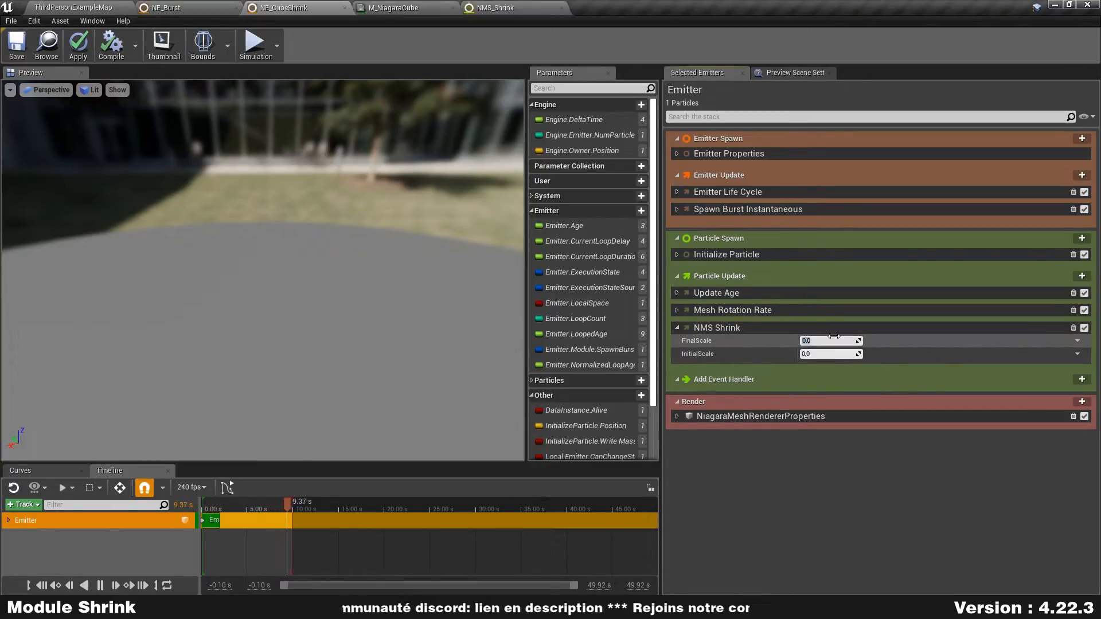
key(Tab)
text(50)
key(Return)
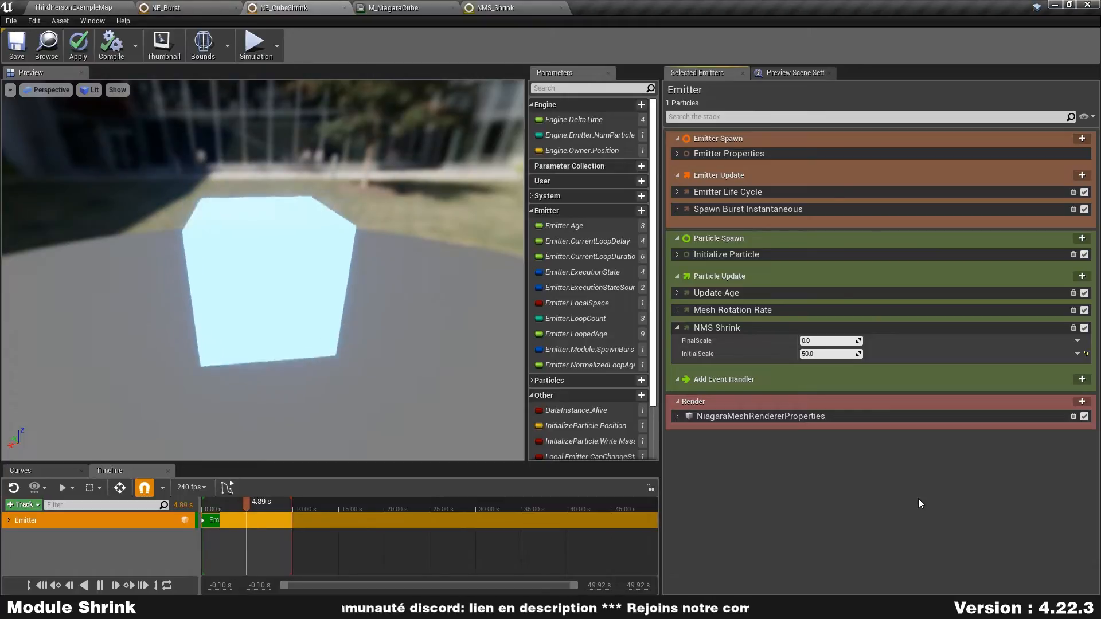
- Set the NMS Shrink module's InitialScale to 10, and apply and save the NE_CubeShrink emitter
click(838, 354)
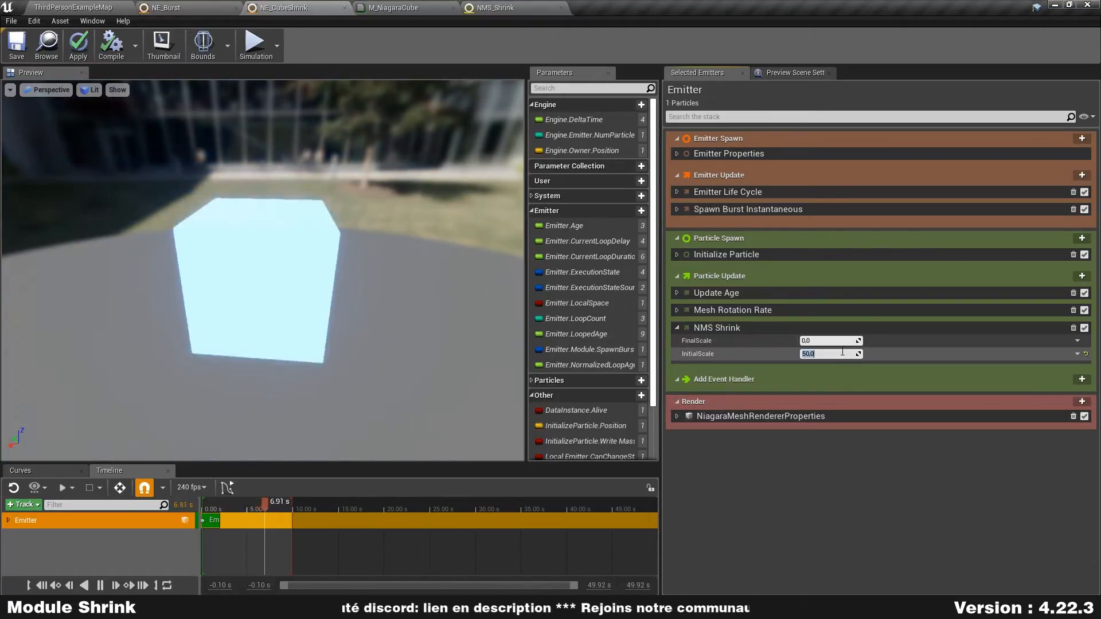
text(10)
key(Return)
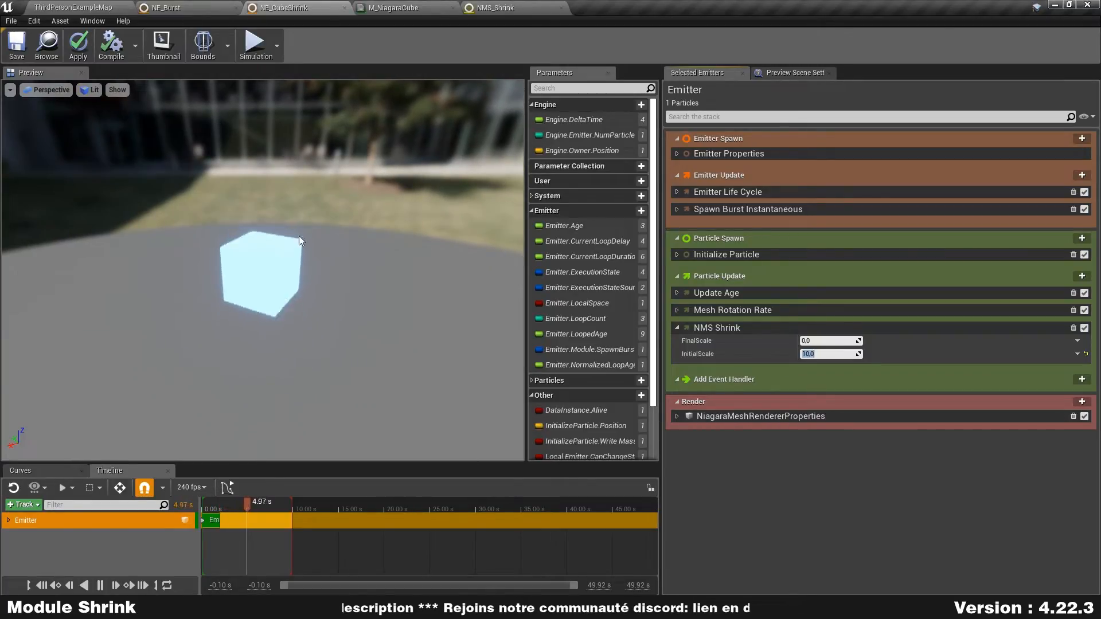
click(78, 44)
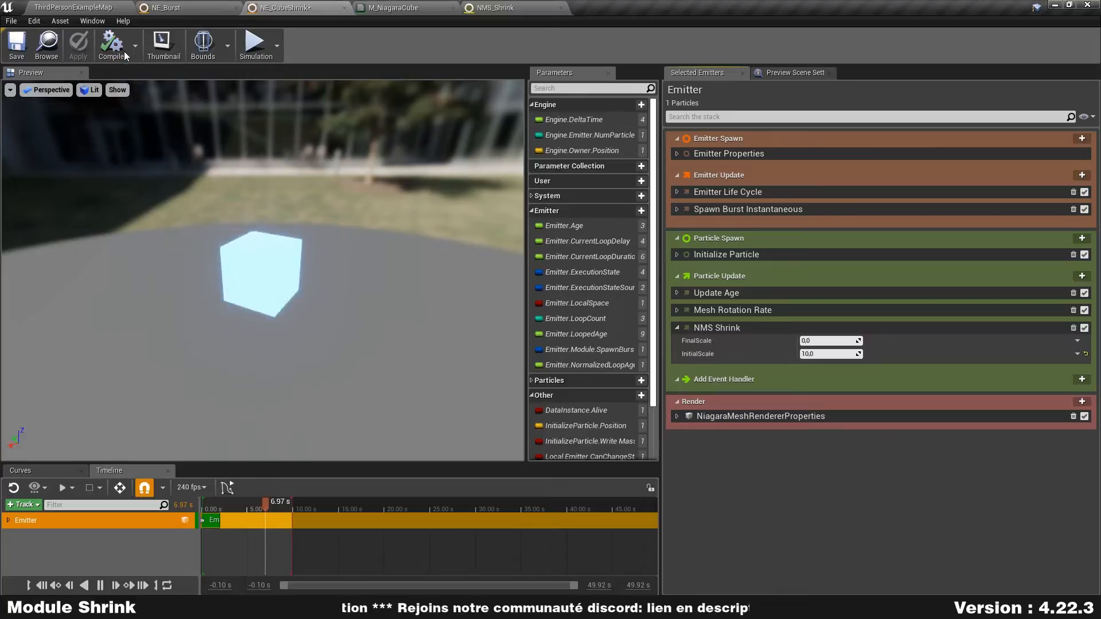
click(14, 43)
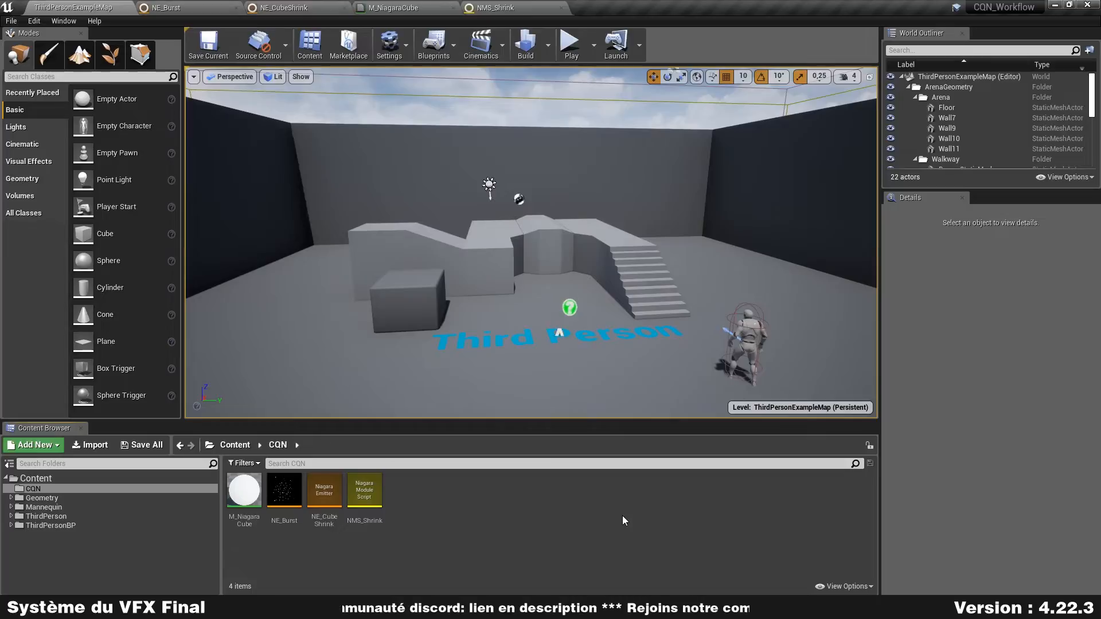
- Create a Niagara System in the CQN folder from a set of selected emitters, adding NE_CubeShrink and NE_Burst
right_click(431, 501)
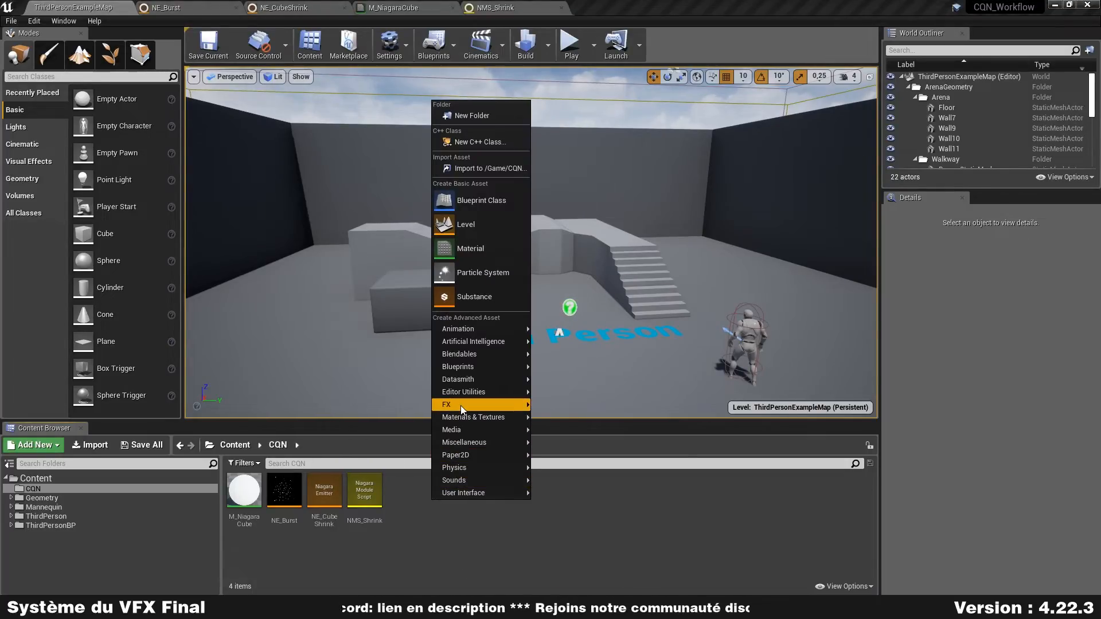
mouse_move(471, 405)
click(621, 551)
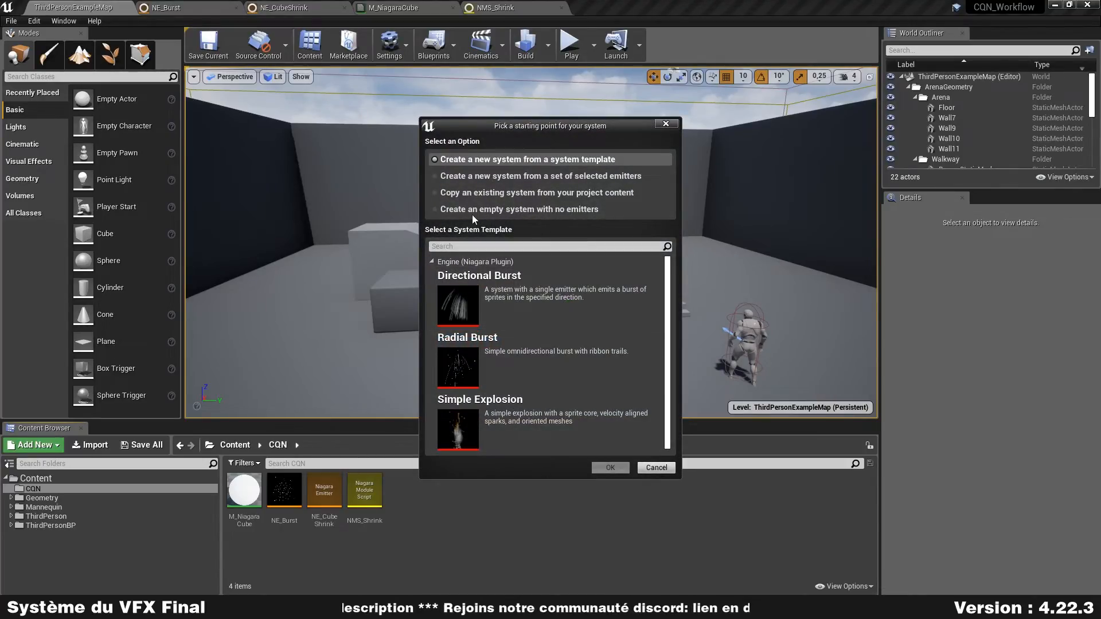
click(511, 176)
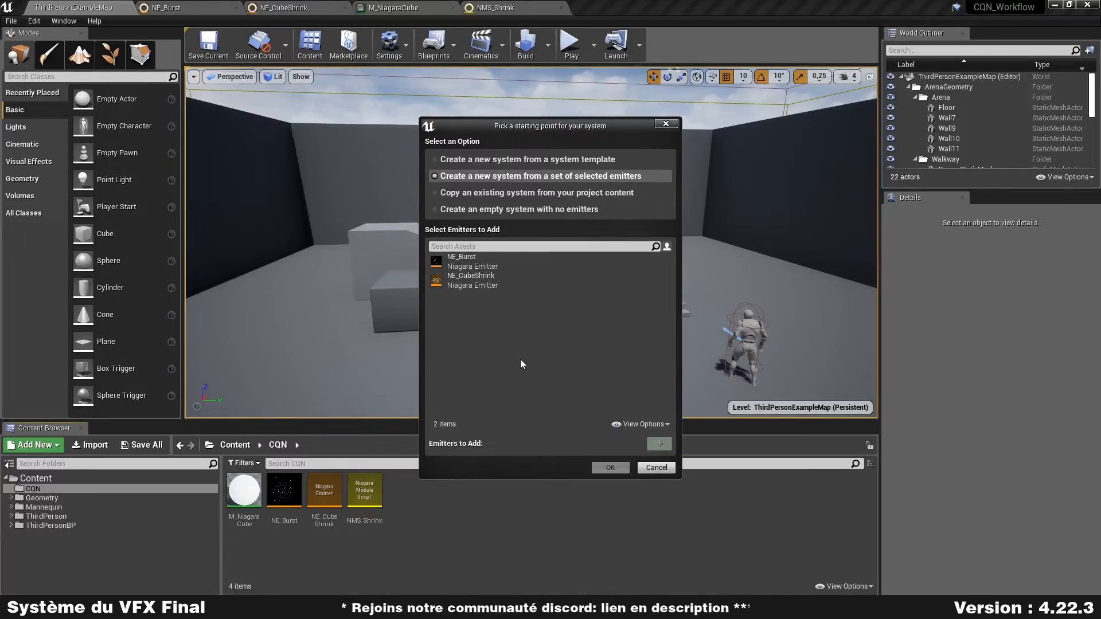
click(484, 284)
ctrl+click(493, 256)
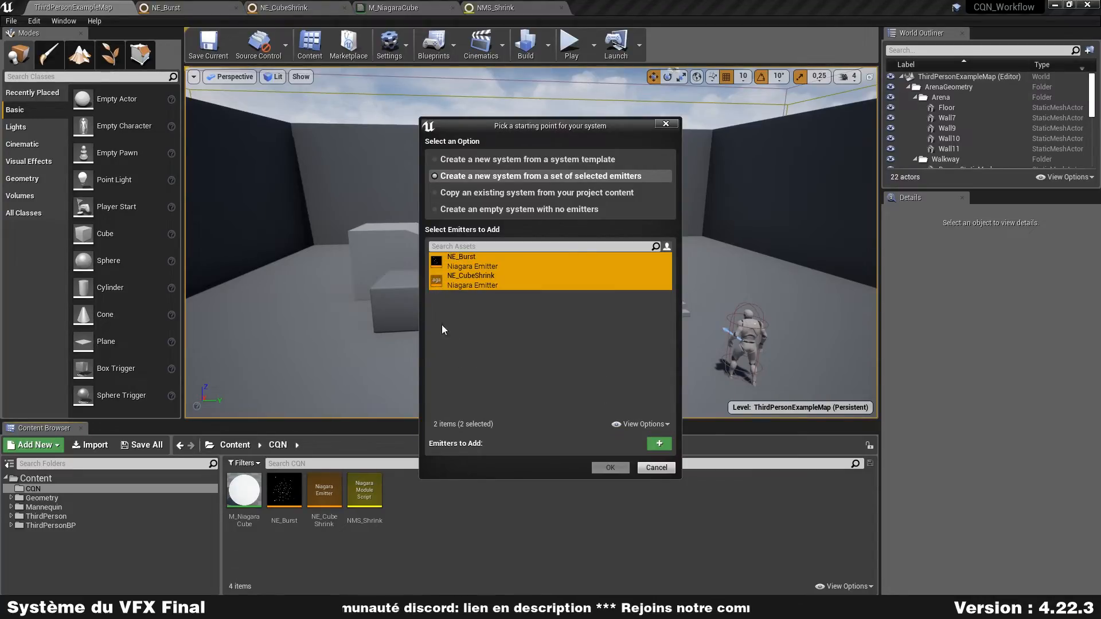
click(660, 446)
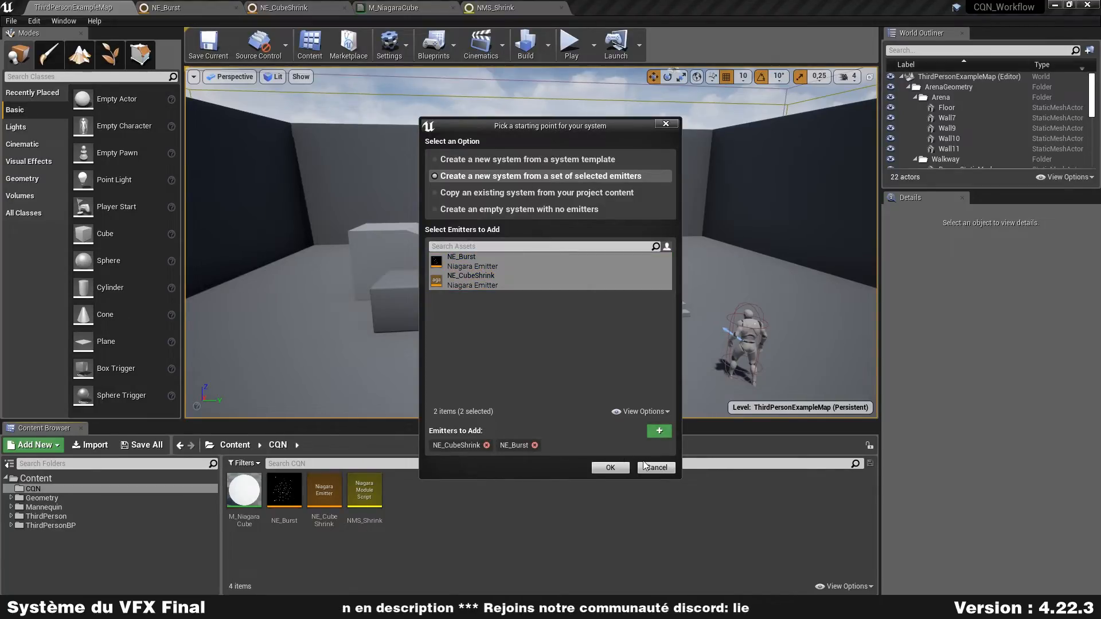
click(610, 469)
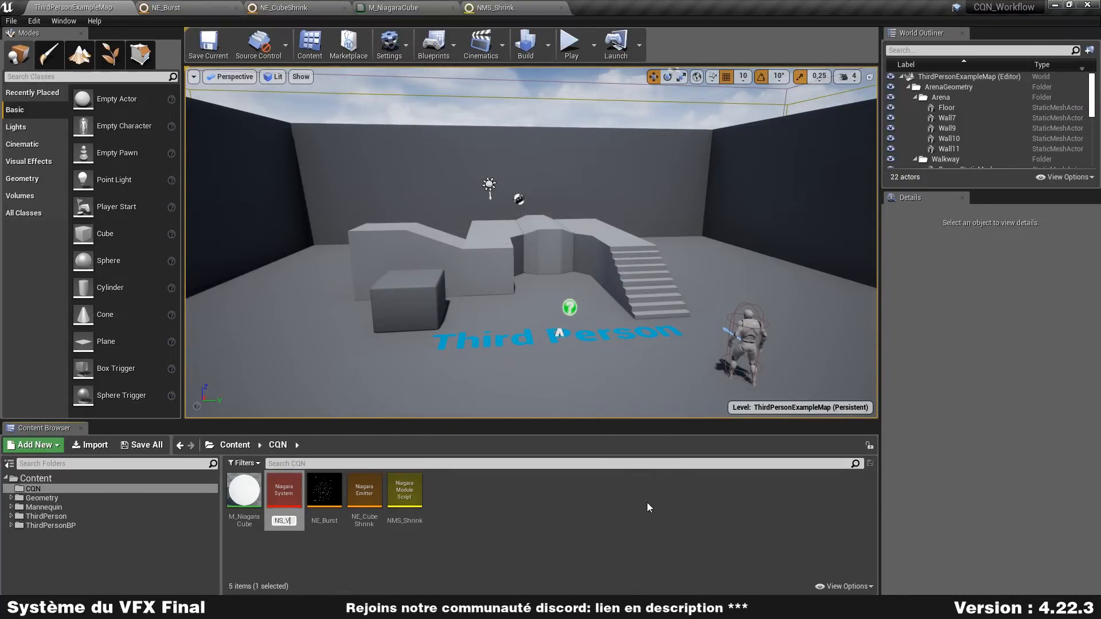
- Name the new Niagara System NS_VFX and open it for editing
key(Return)
key(Return)
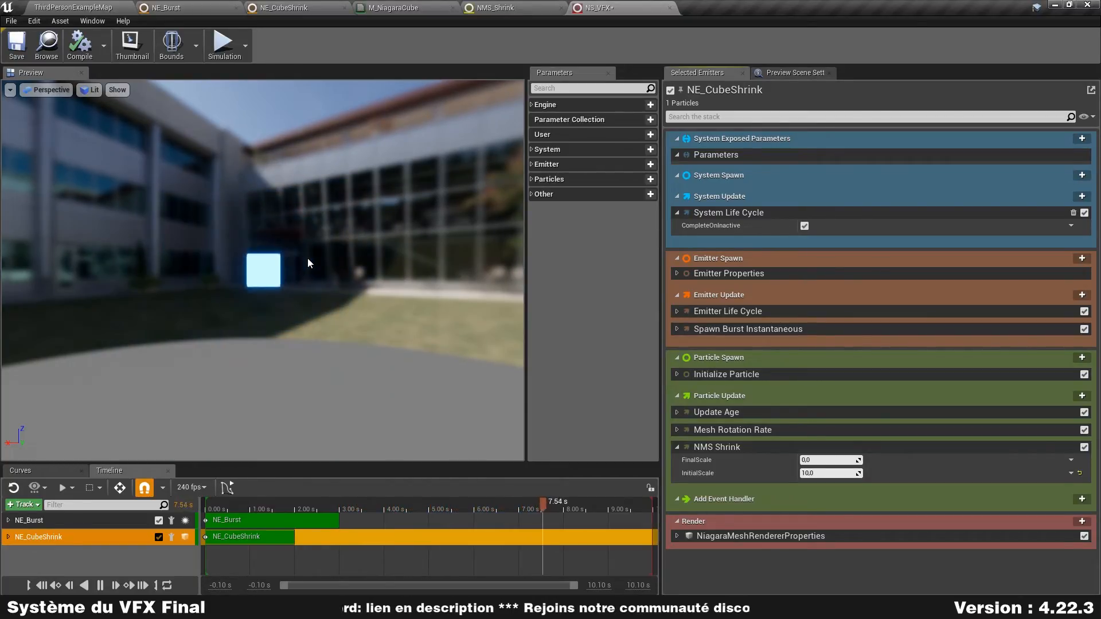
- Enlarge the timeline area and collapse all sections of the NE_CubeShrink emitter stack
drag(353, 462, 353, 434)
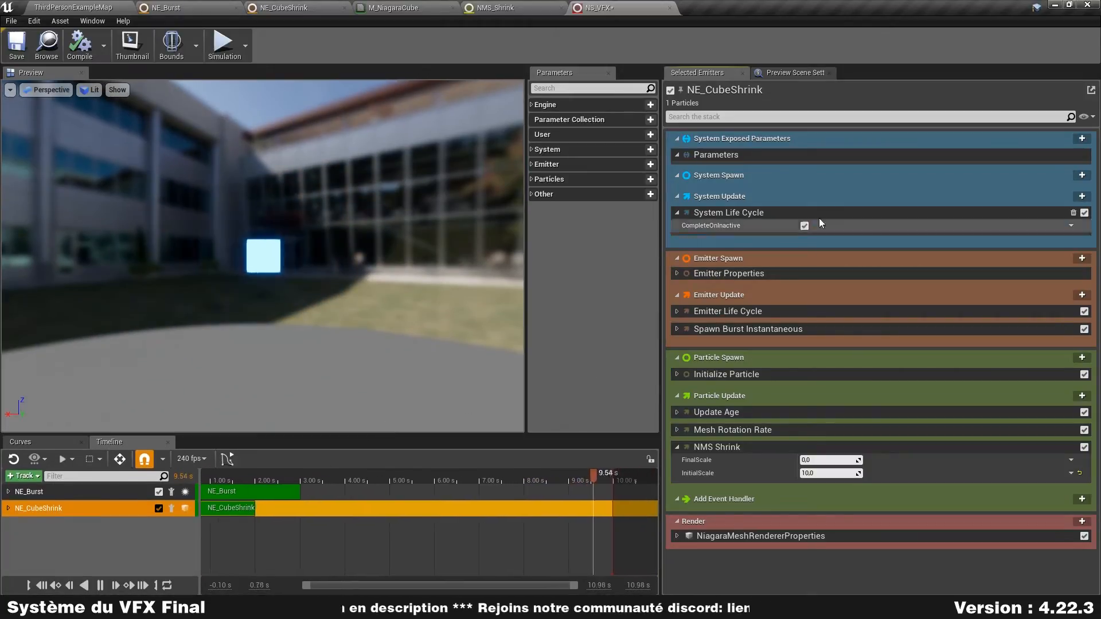
right_click(821, 86)
click(886, 143)
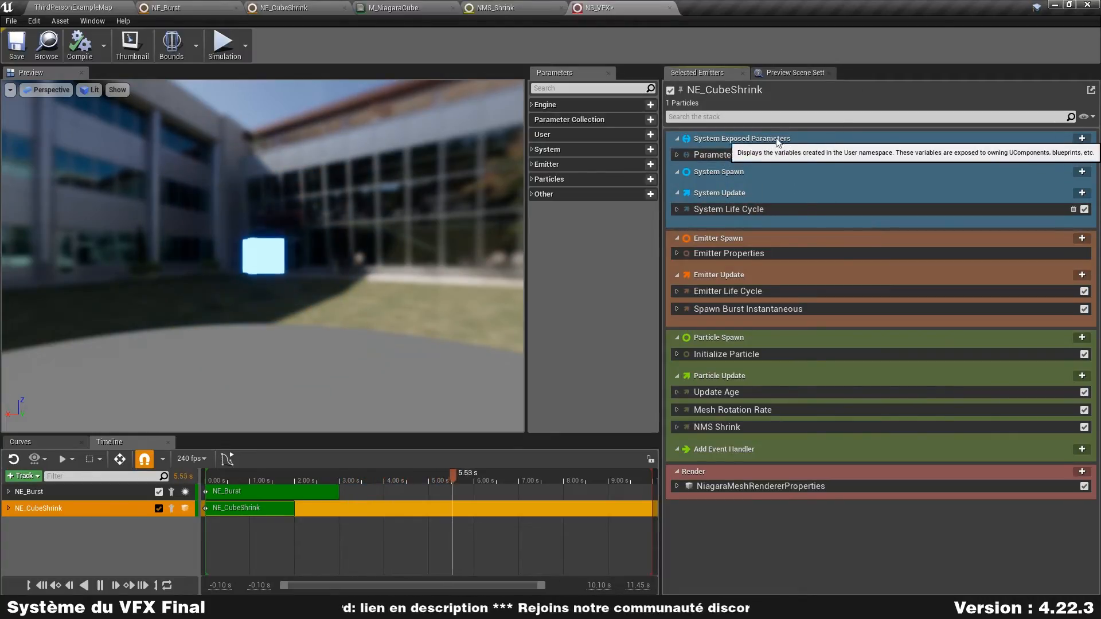
right_click(855, 106)
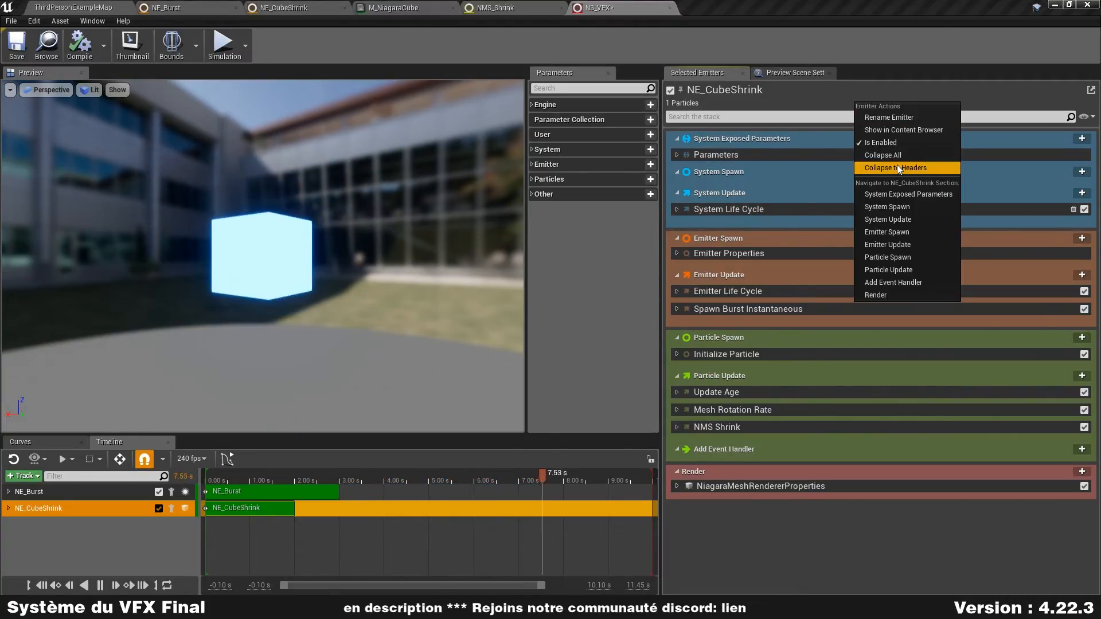
click(897, 156)
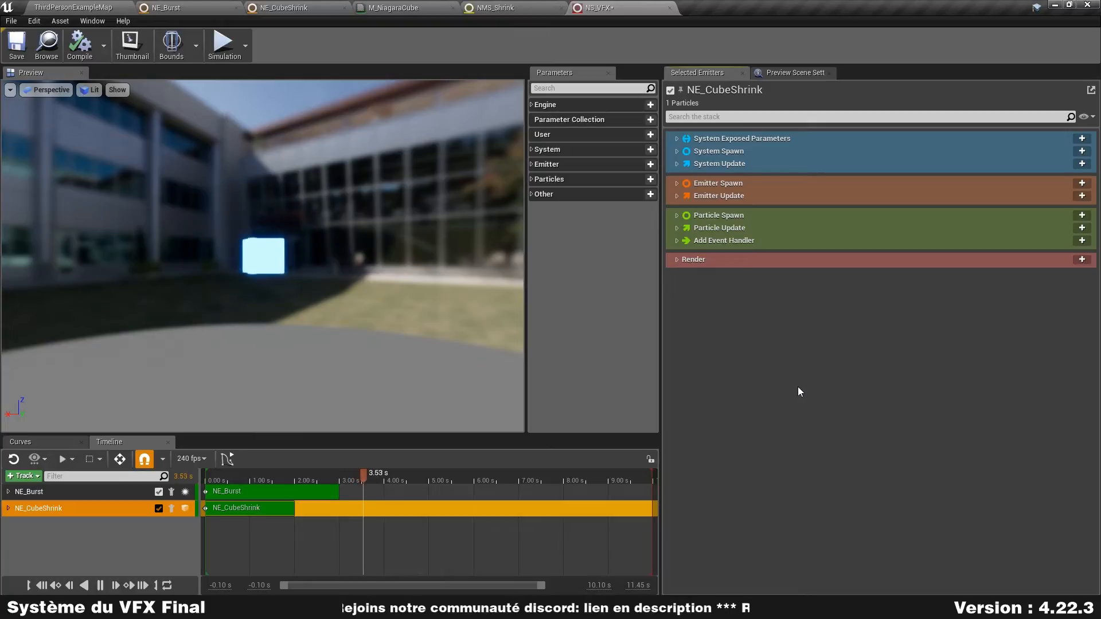
- Clear the emitter selection in the timeline and pause the preview playback
click(78, 540)
click(100, 494)
click(88, 512)
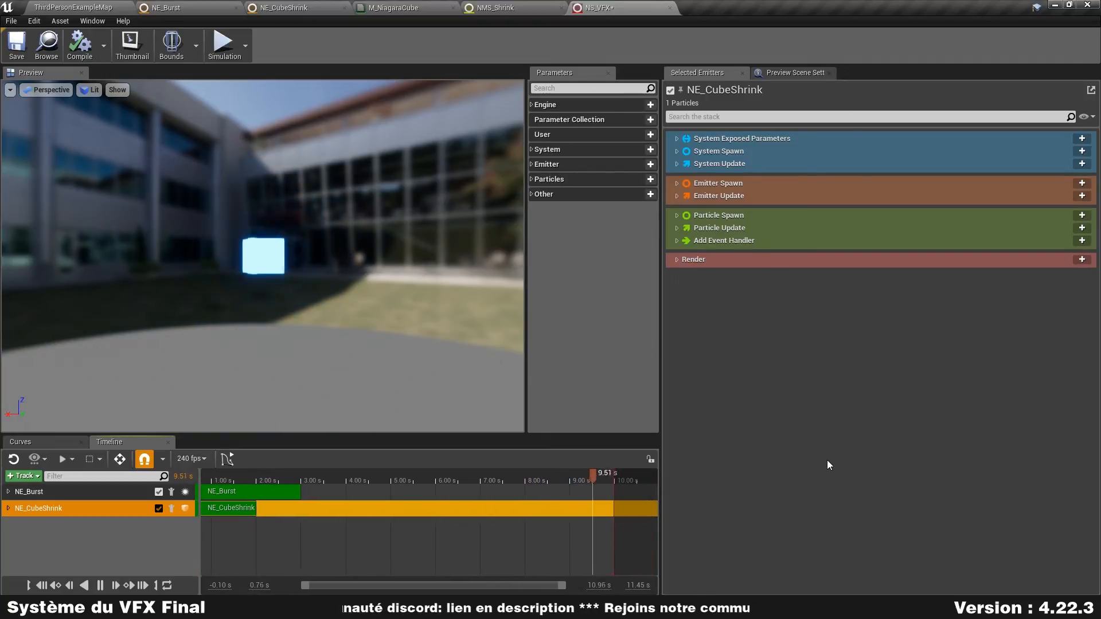
click(80, 552)
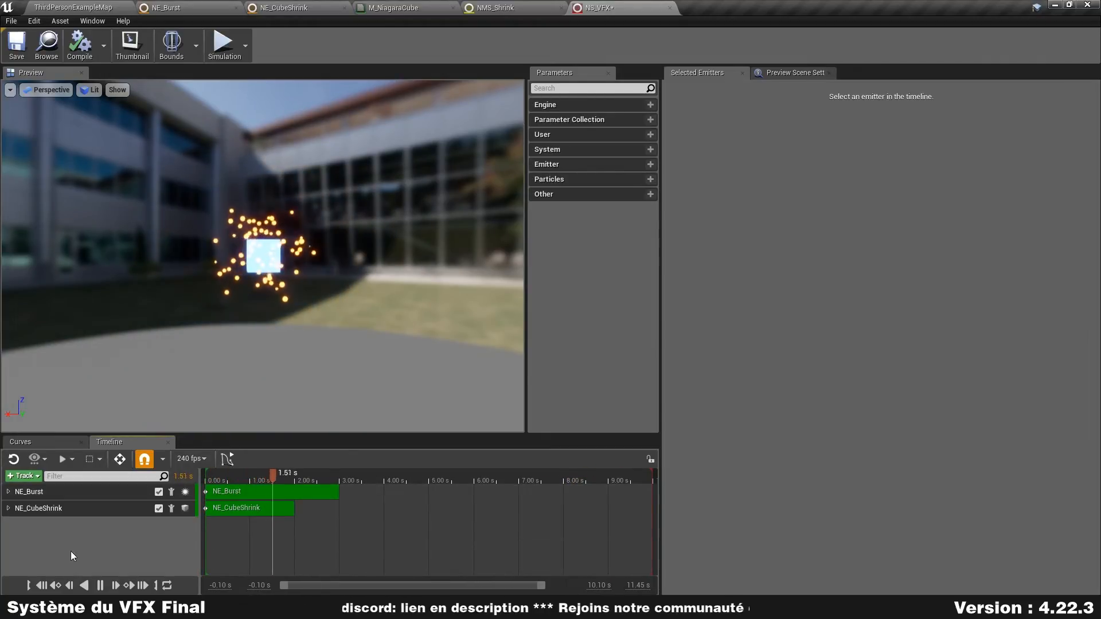
click(105, 585)
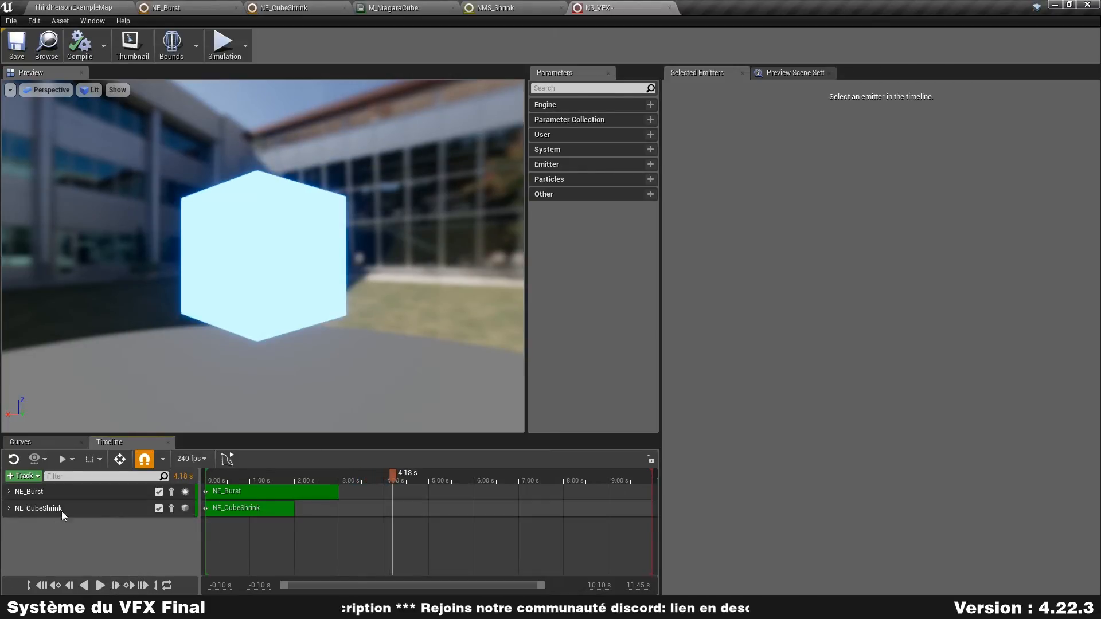
- Shift NE_Burst to start at 2.00 s, end the playback range at about 5 s, and preview the sequence
click(281, 494)
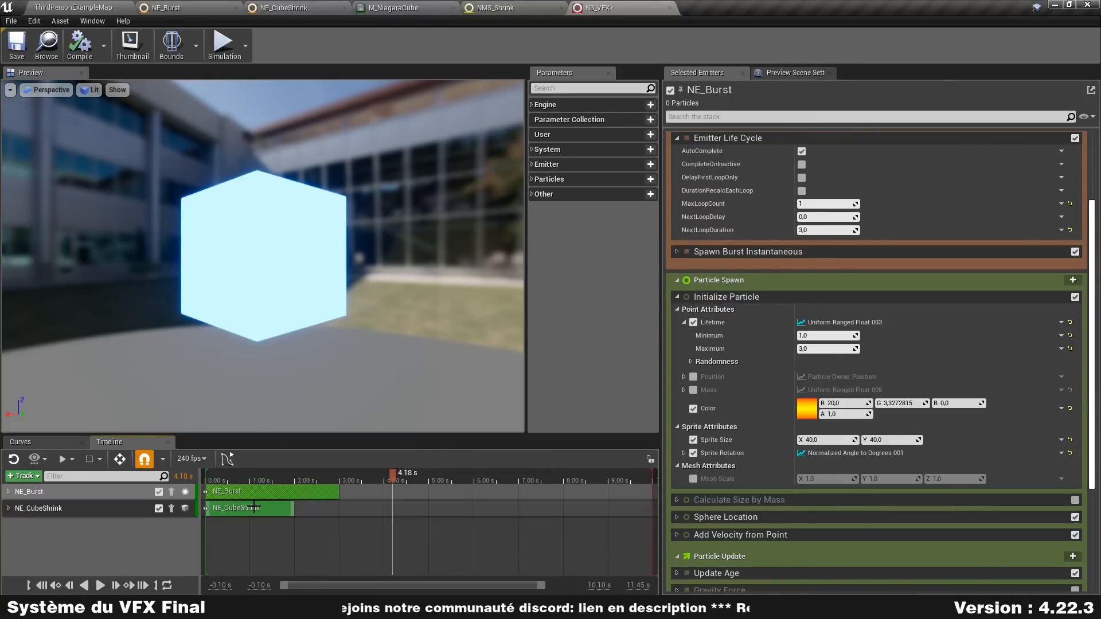
drag(245, 495, 316, 492)
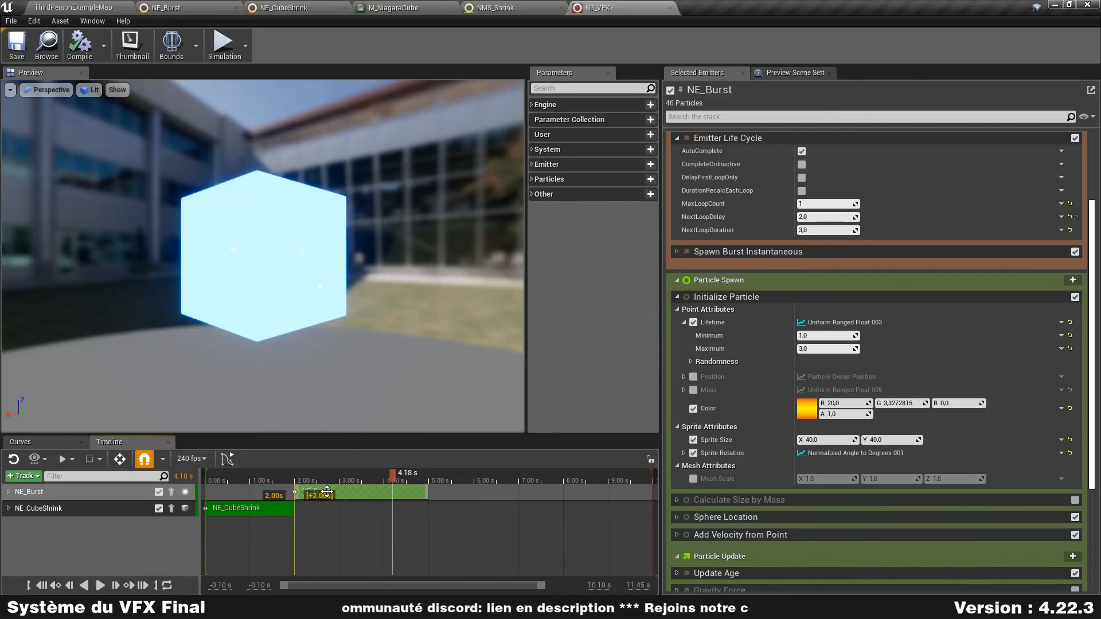
drag(641, 478, 439, 480)
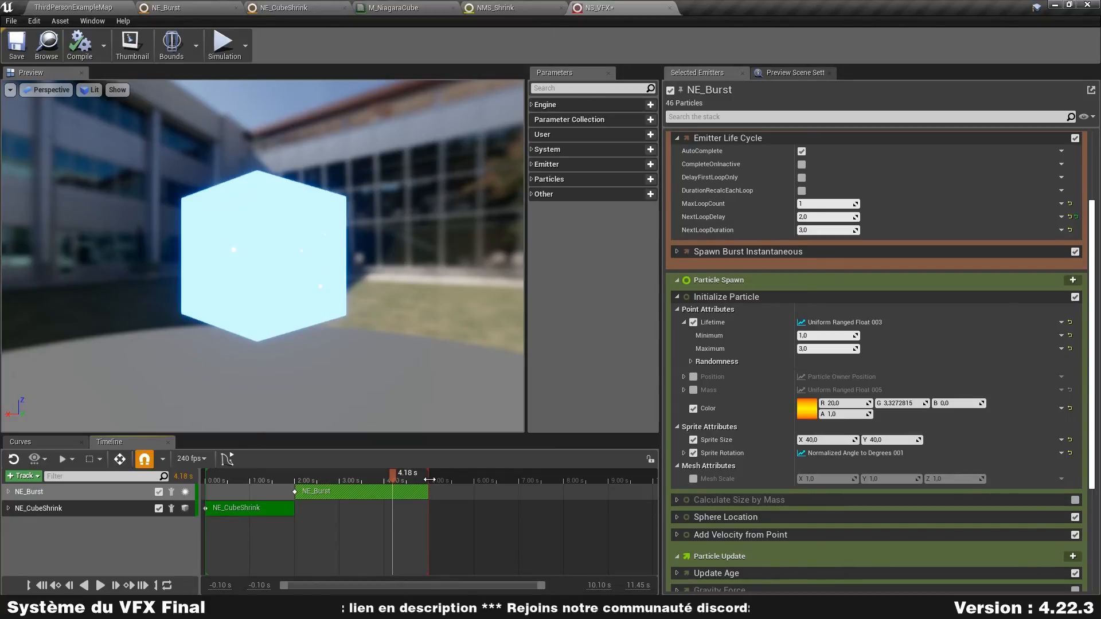
click(99, 585)
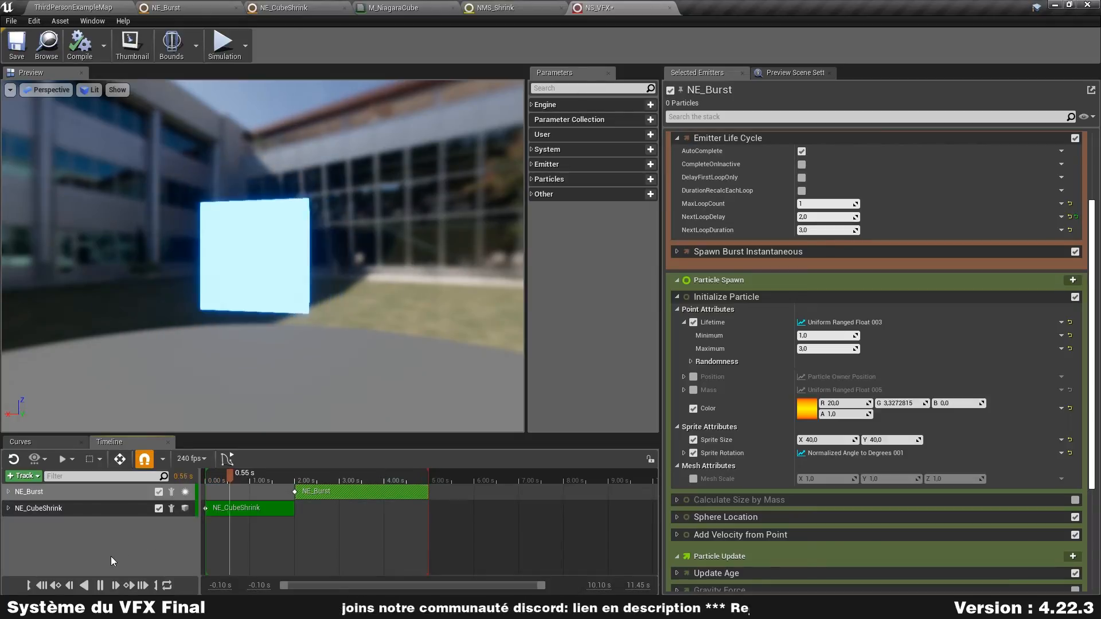
click(99, 585)
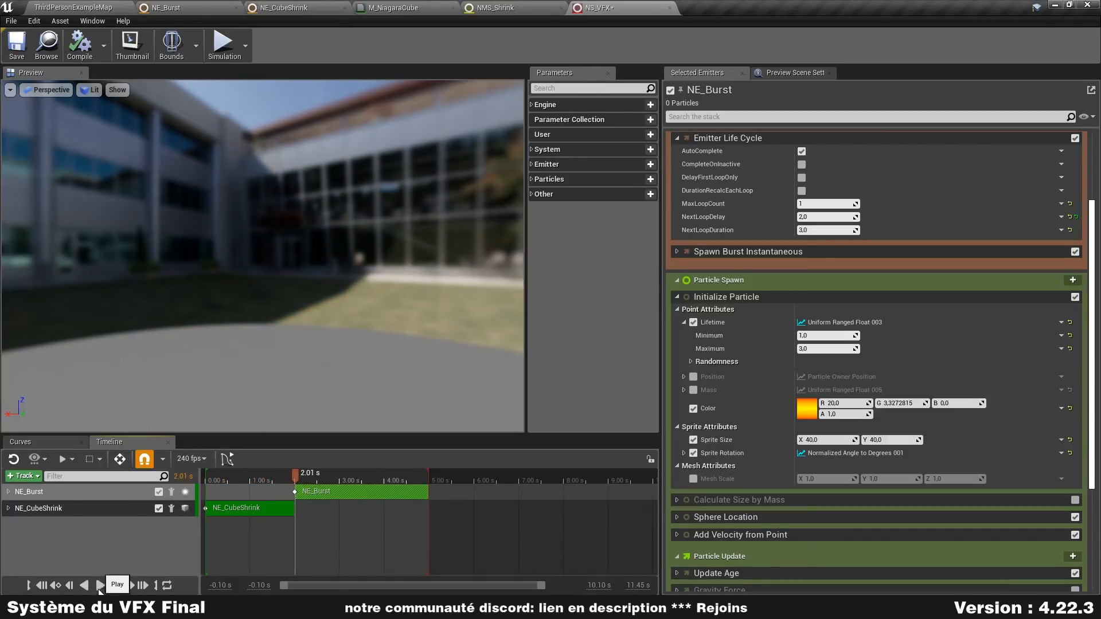
- Set MaxLoopCount to 1 in NE_CubeShrink's Emitter Life Cycle and play the timeline to check the sequence
click(60, 510)
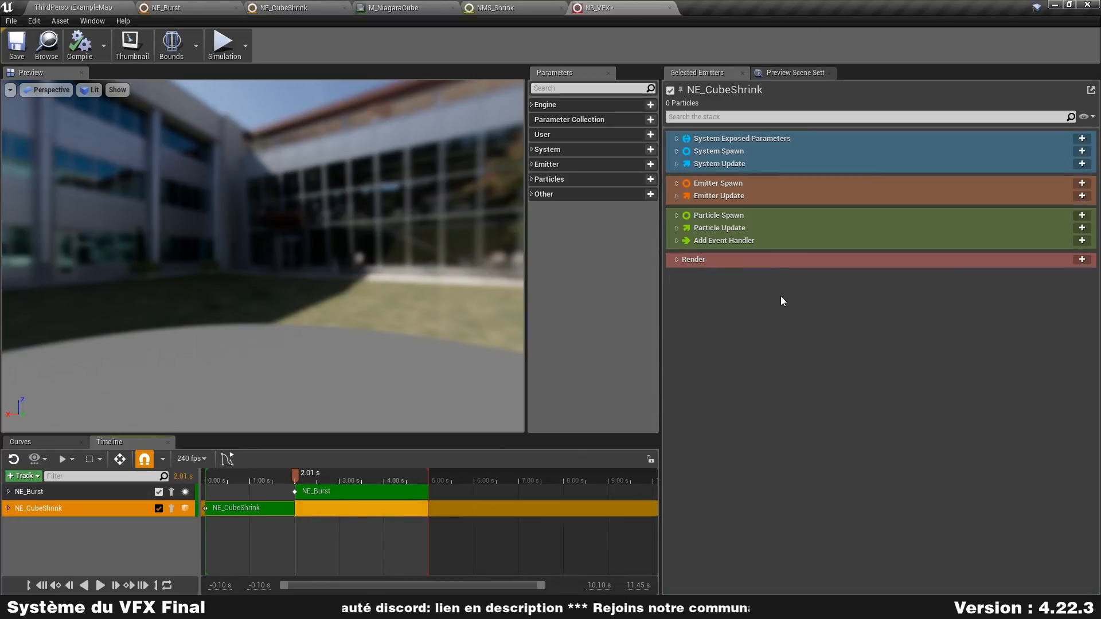
click(677, 196)
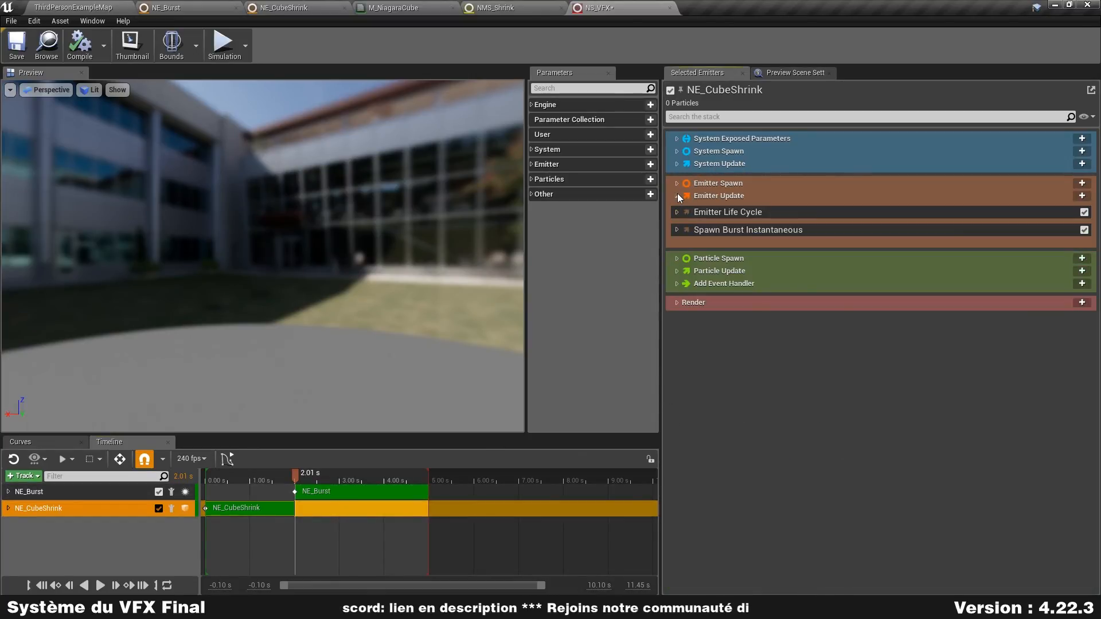
click(677, 183)
click(675, 237)
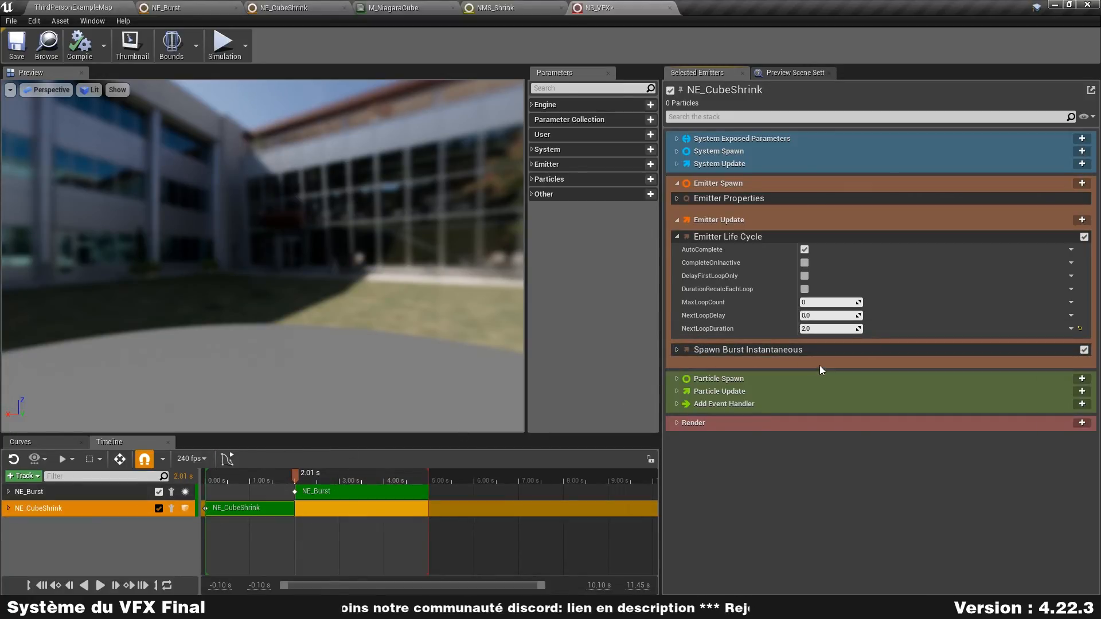
click(831, 332)
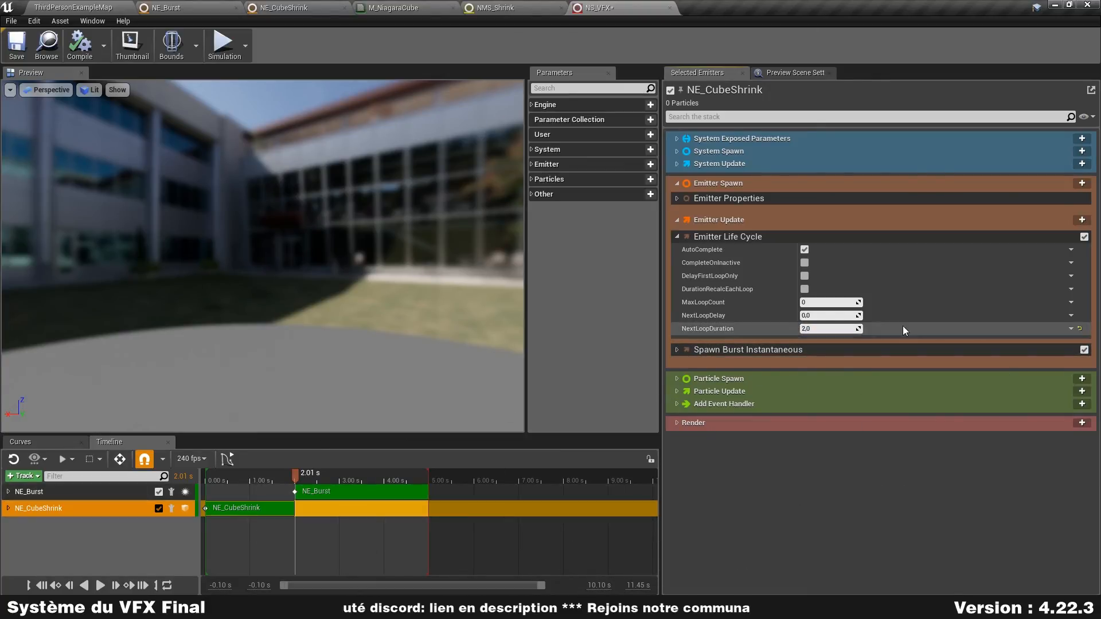
click(844, 304)
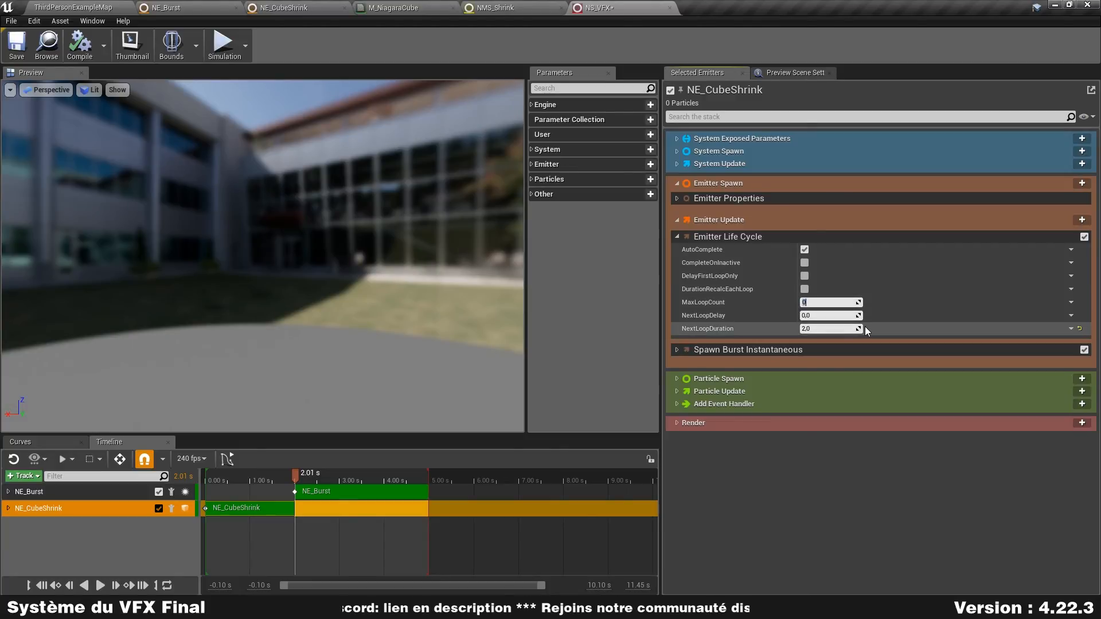
text(1)
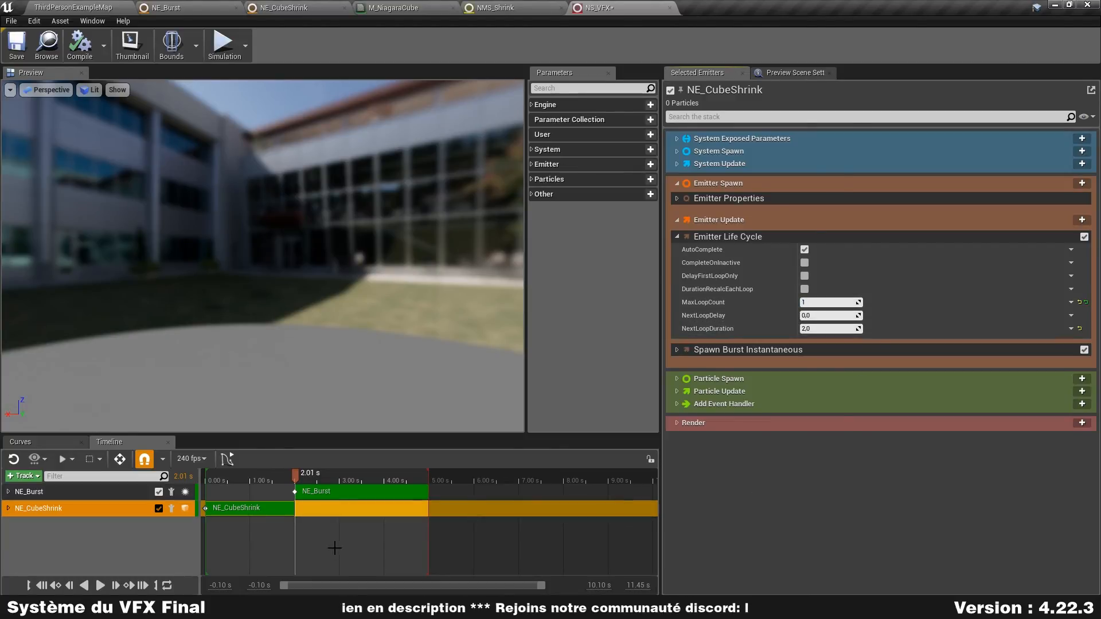
click(100, 586)
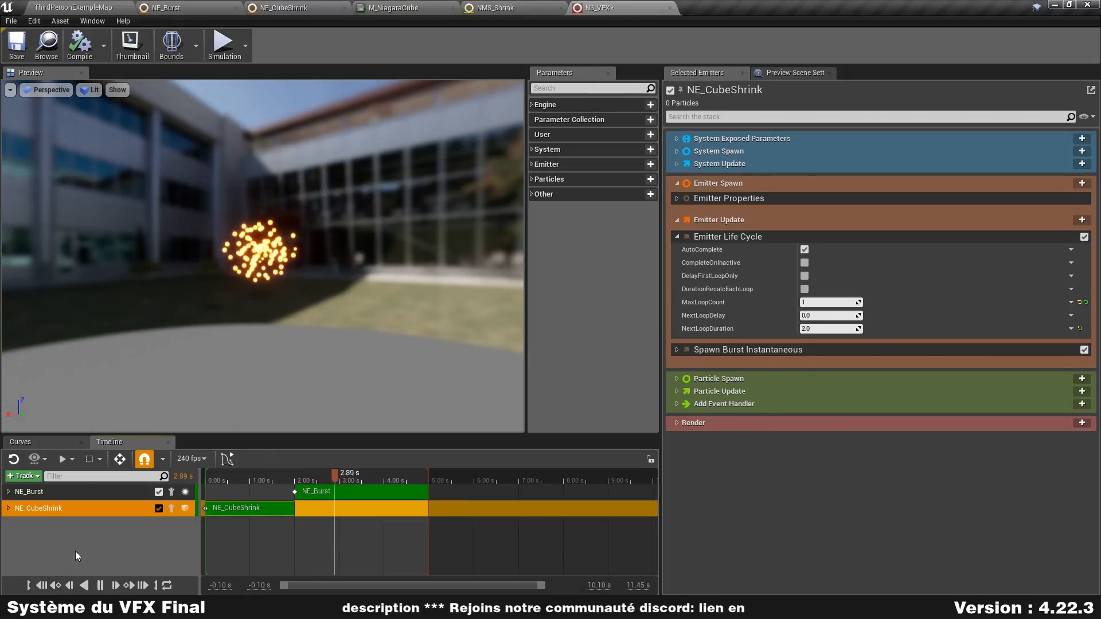